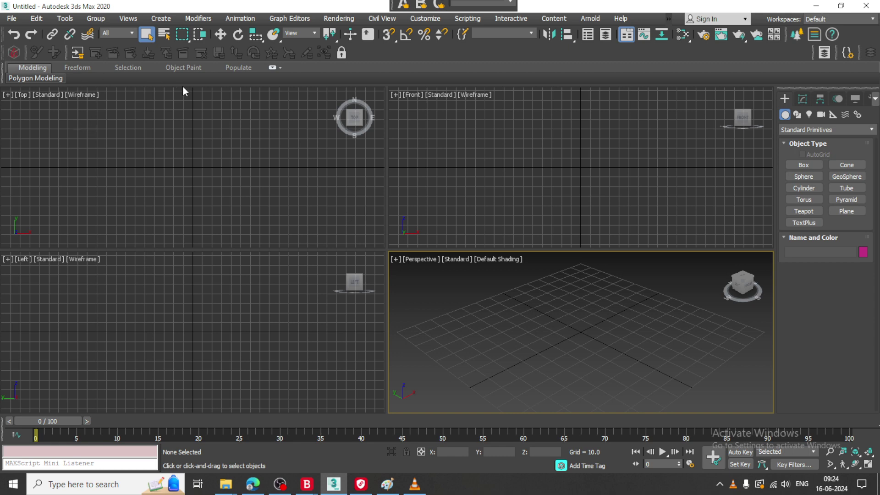
- Open the image envv.jpg from the June 2024 folder on drive D in the image viewer as a modelling reference
left_click(10, 18)
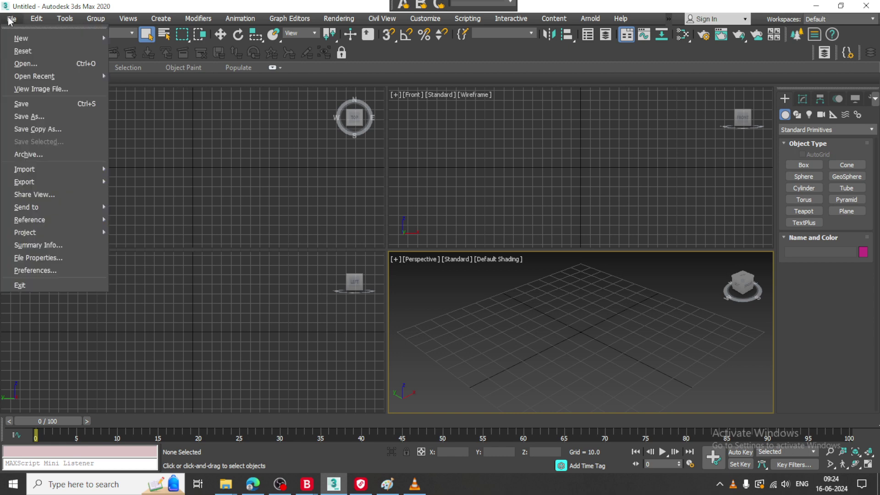
left_click(63, 85)
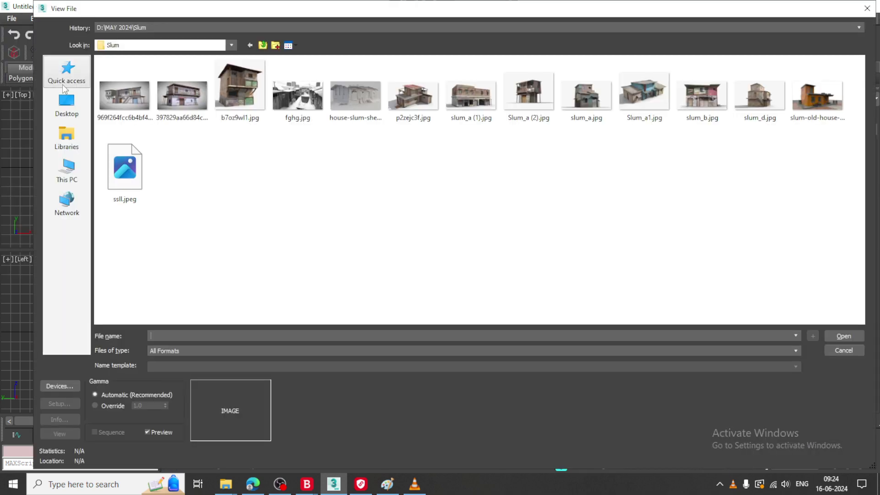
left_click(261, 46)
left_click(261, 46)
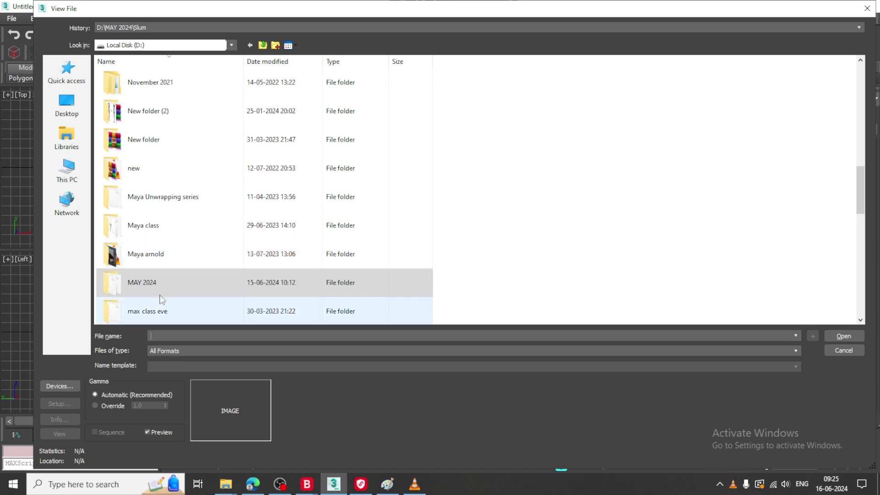
left_click(172, 255)
key("j")
double_click(156, 89)
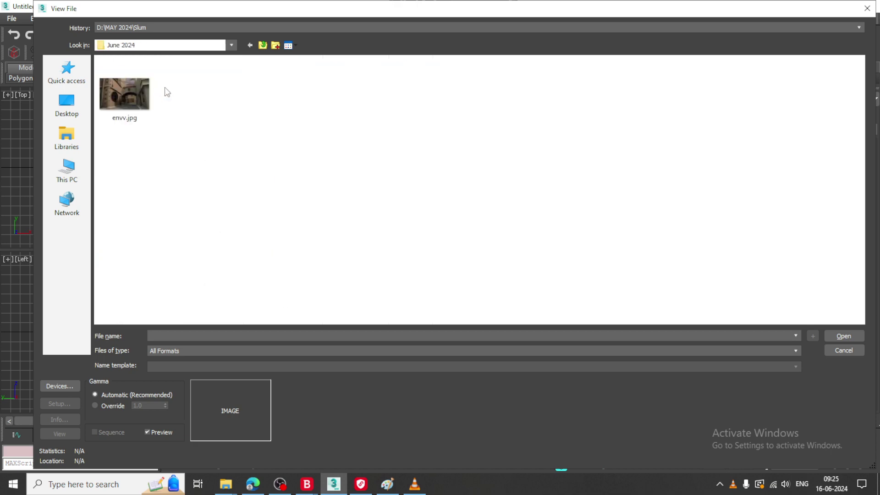
double_click(137, 93)
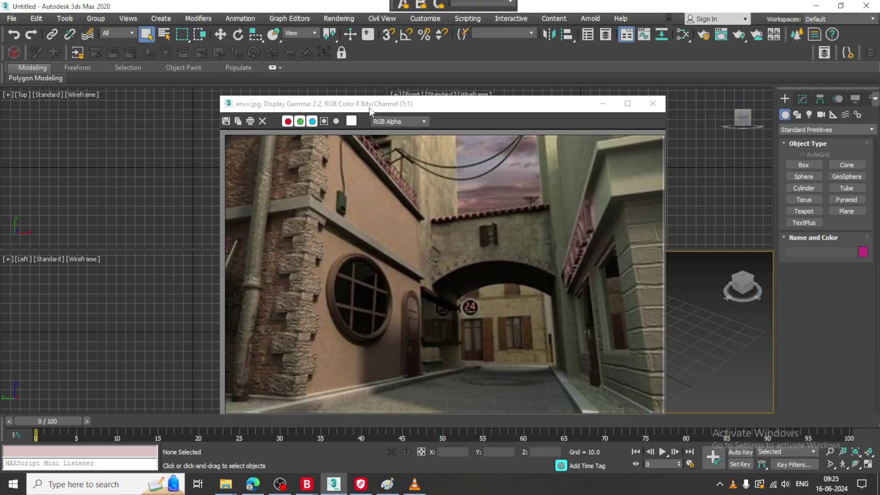
- Shrink the reference image window, place it over the left viewports, and scale the picture to show all of it
left_click_drag(370, 111, 134, 71)
left_click_drag(429, 376, 278, 333)
left_click_drag(98, 69, 179, 66)
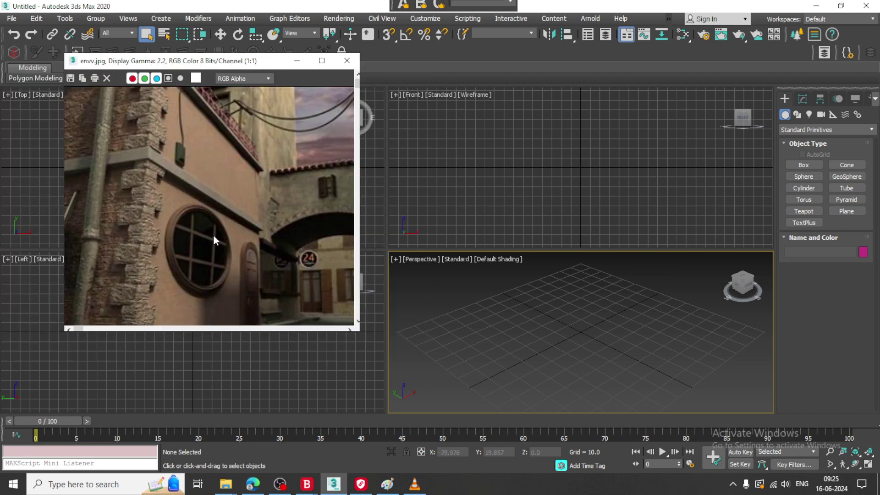
scroll(213, 239, "down", 1)
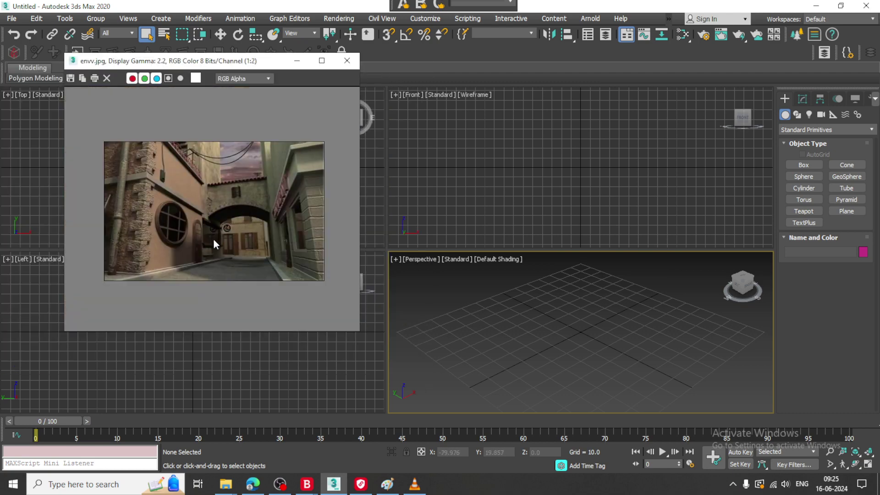
- Create a ground plane about 277 by 219 units on the grid in a maximized Perspective view
left_click(850, 214)
scroll(538, 308, "down", 3)
key("alt+w")
middle_click_drag(526, 356, 612, 256)
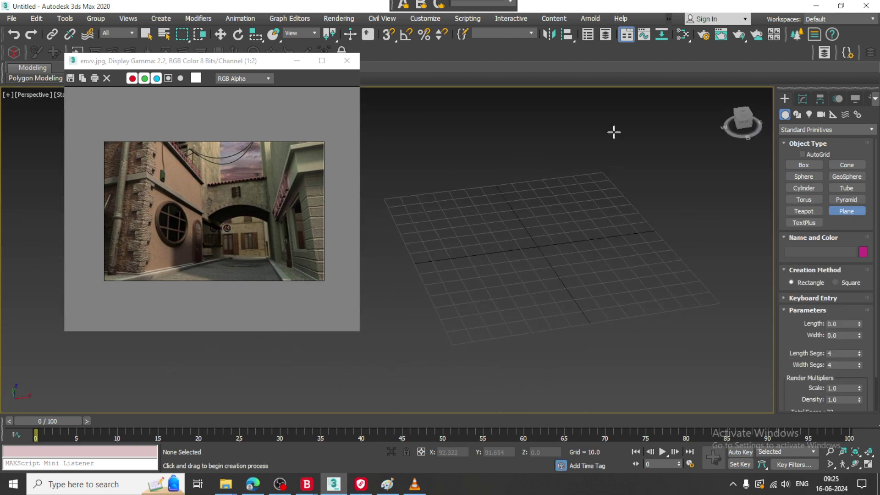
left_click_drag(456, 411, 395, 492)
middle_click_drag(531, 202, 651, 208, "alt")
right_click(708, 194)
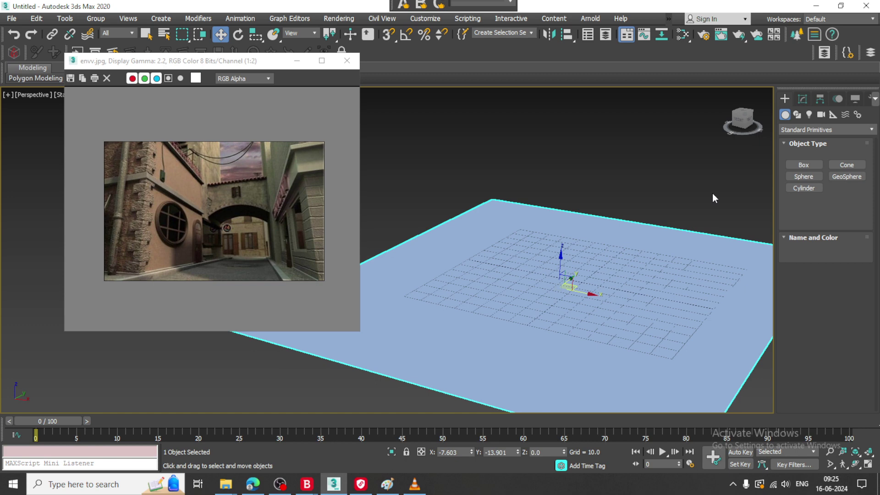
- Create a box about 138 long, 73 wide and 78 high on the plane, and shift it about 12 units along negative X
left_click(805, 164)
middle_click_drag(472, 247, 475, 252, "alt")
left_click_drag(473, 236, 457, 337)
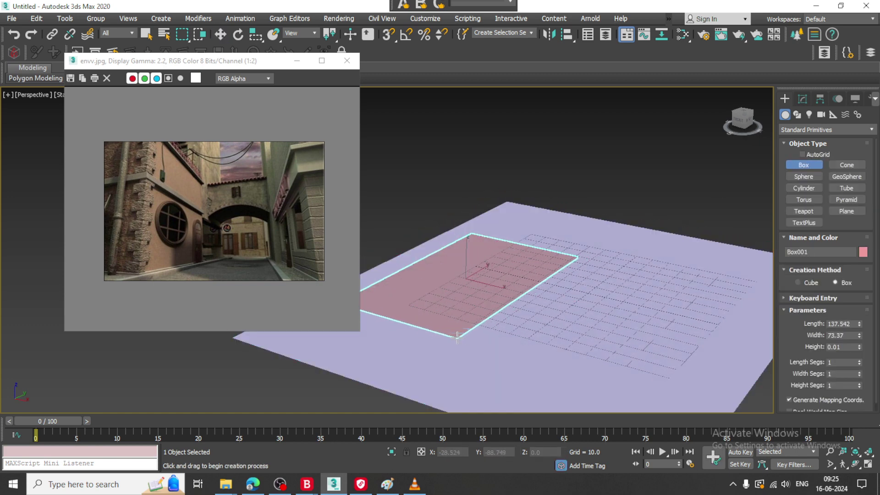
left_click(465, 217)
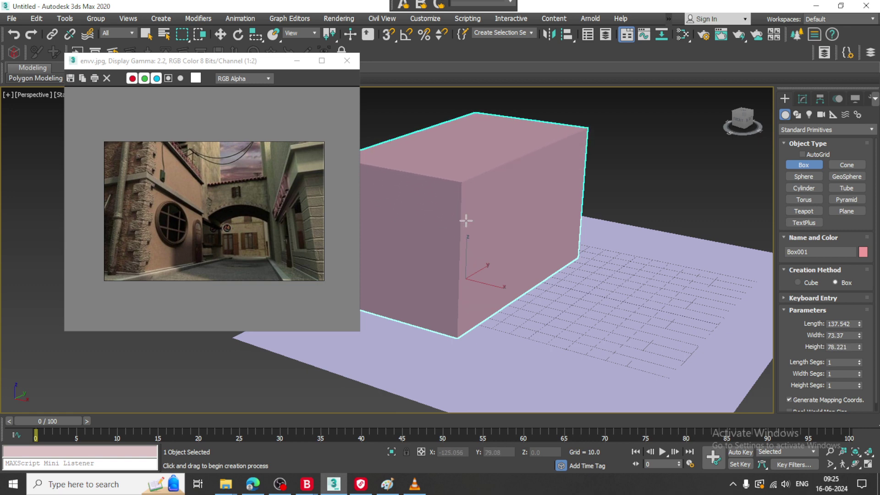
middle_click_drag(467, 221, 502, 334, "alt")
key("w")
left_click_drag(497, 306, 478, 303)
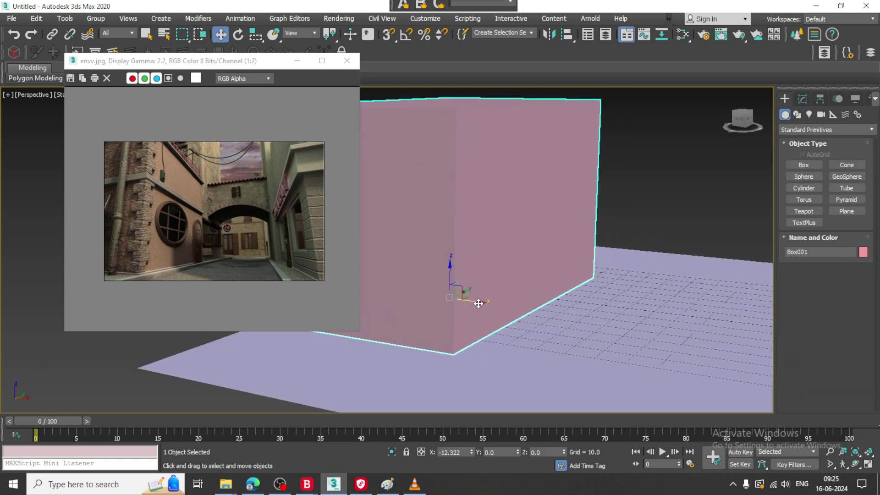
mouse_move(507, 190)
middle_mouse_down("alt")
mouse_move(512, 180)
mouse_move(515, 192)
middle_mouse_up("alt")
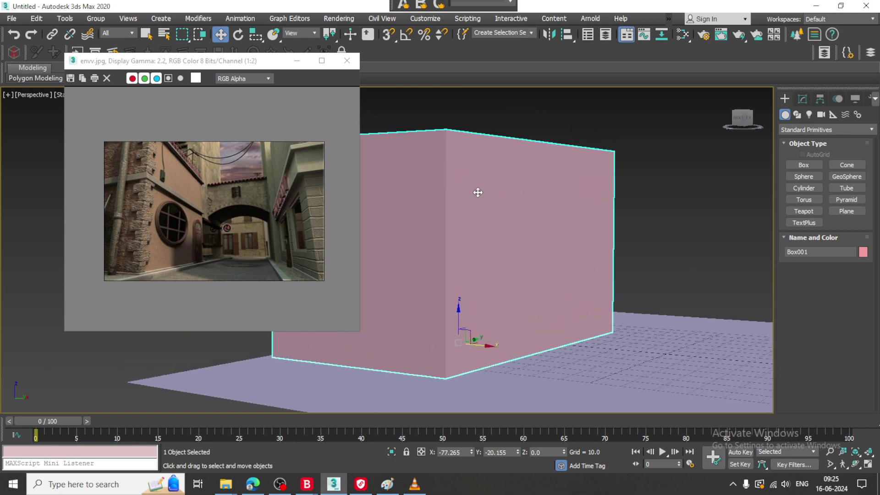
- Convert the pink box to an Editable Poly
right_click(477, 197)
mouse_move(564, 308)
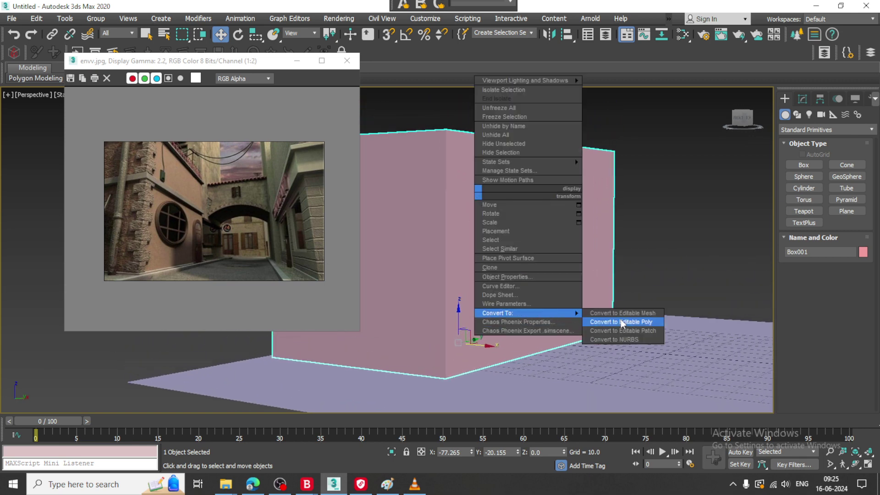
left_click(630, 320)
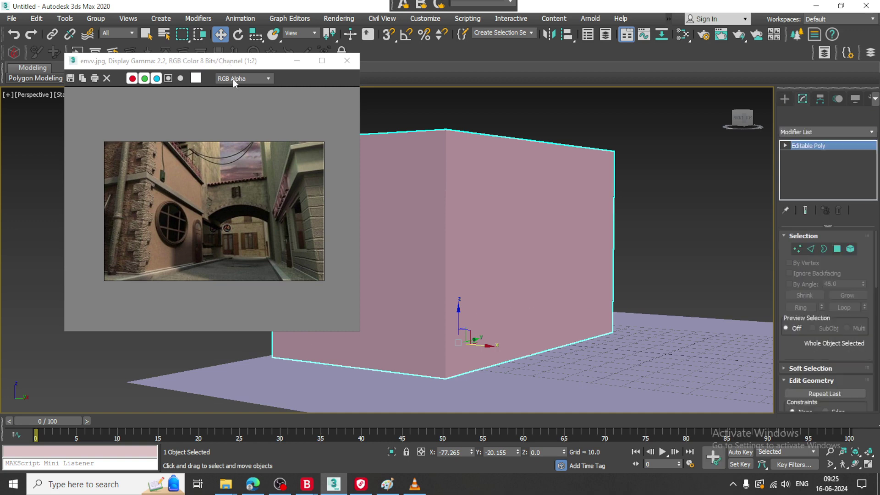
- Lower the box's four top vertices to Z about 1.4 to form a thin pavement slab like the one in the reference
left_click(136, 268)
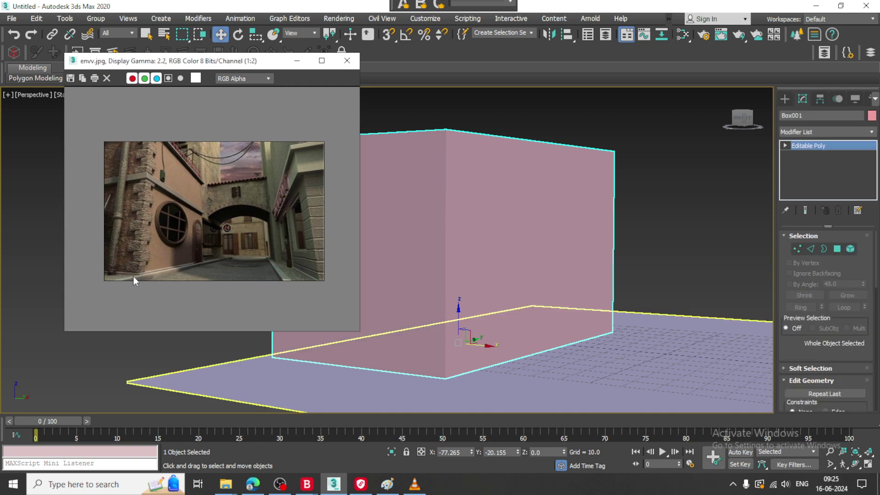
scroll(136, 279, "up", 1)
scroll(161, 277, "down", 1)
scroll(527, 203, "down", 5)
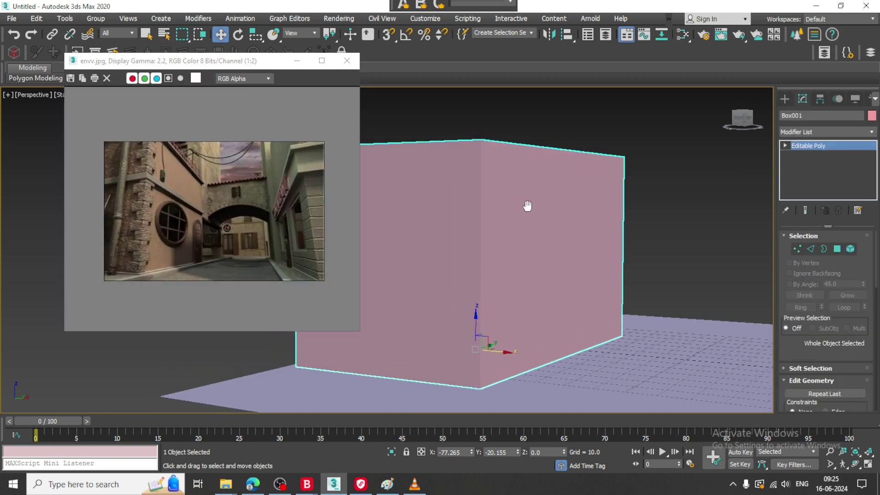
key("1")
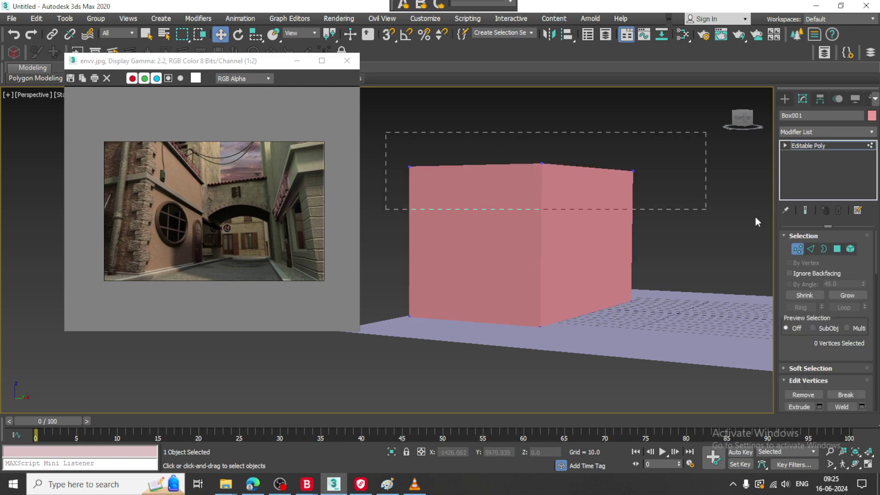
left_click_drag(755, 221, 681, 208)
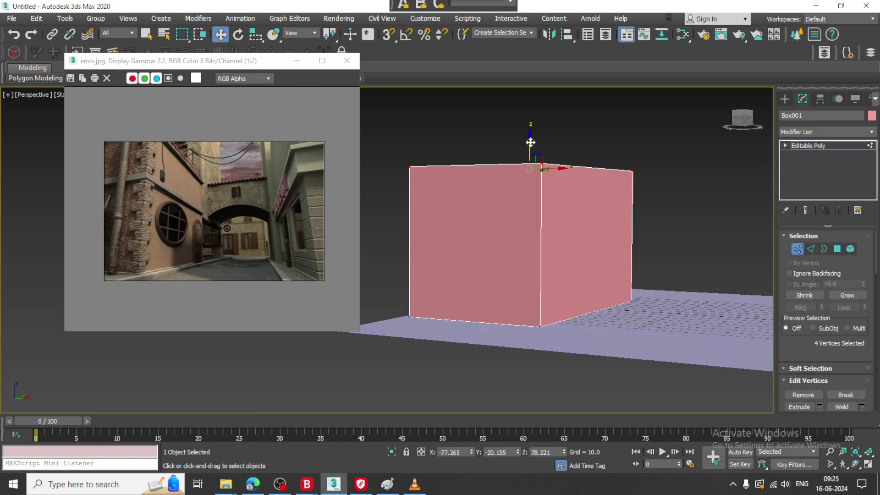
left_click_drag(531, 143, 580, 283)
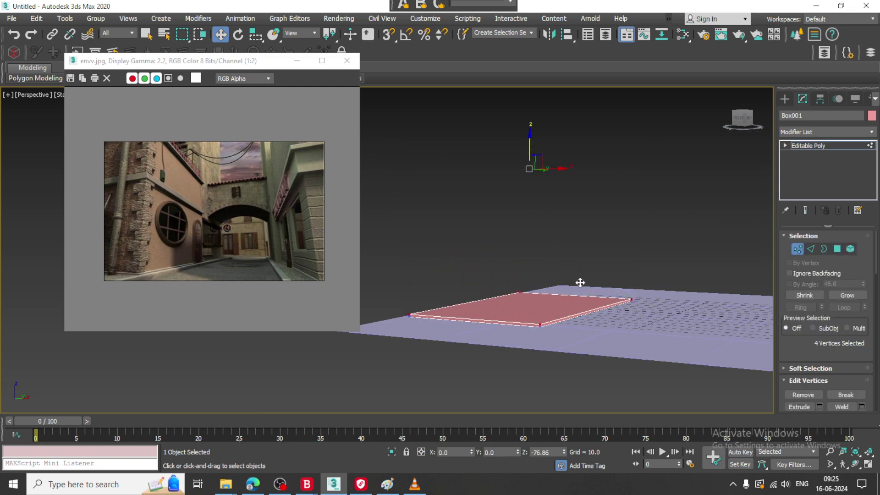
middle_click_drag(579, 277, 607, 208, "alt")
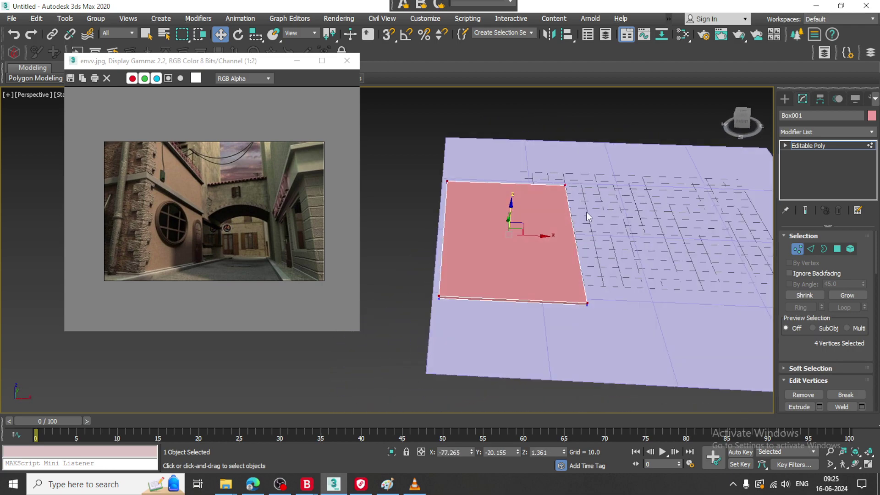
- Widen the pavement slab slightly along X and stretch both ends outward along Y by moving their vertices, the negative-Y end by about 25 units
left_click_drag(550, 164, 616, 324)
middle_click_drag(616, 270, 466, 264, "alt")
left_click_drag(527, 205, 633, 301)
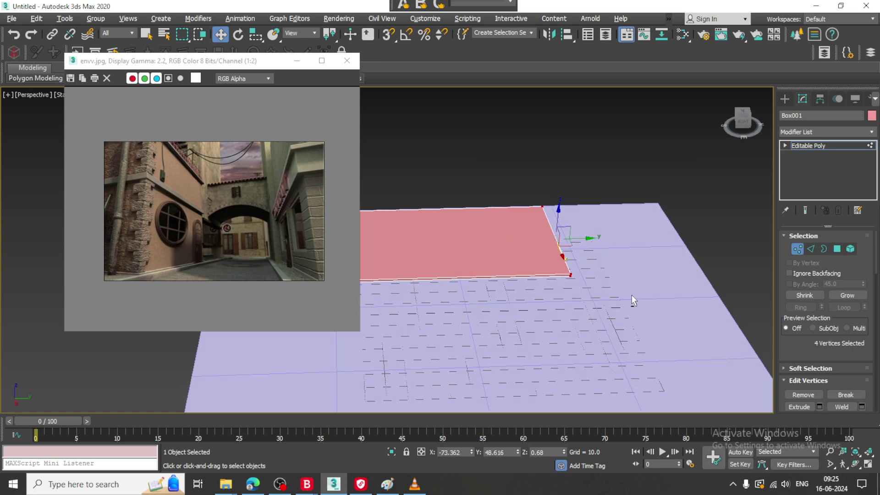
left_click_drag(583, 240, 761, 220)
middle_click_drag(761, 220, 610, 282, "alt")
left_click_drag(499, 311, 553, 342)
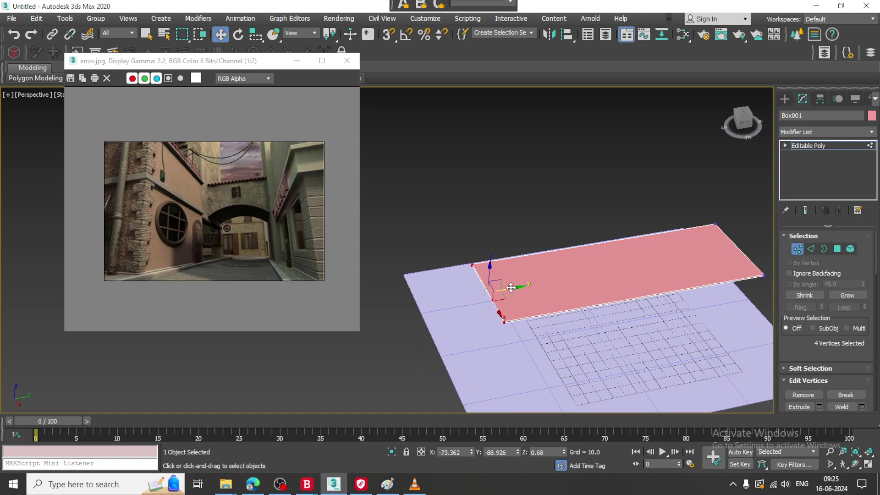
left_click_drag(511, 288, 483, 292)
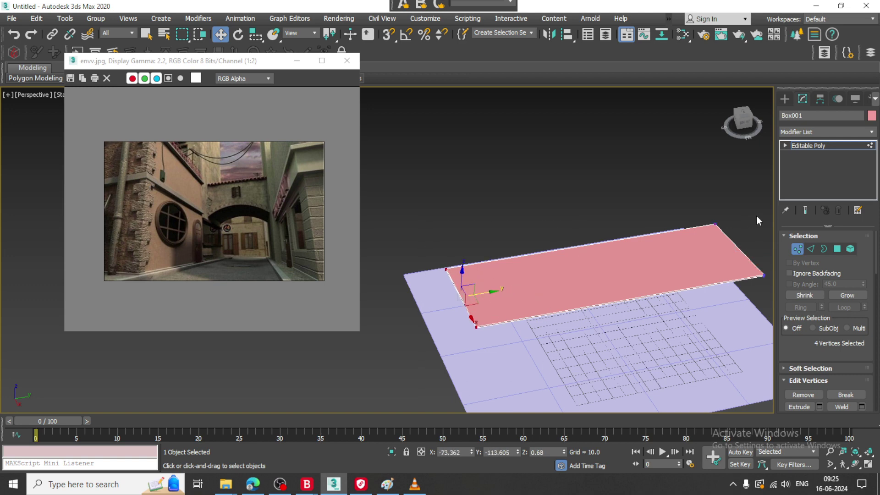
- Reduce the ground plane to 1 length and 1 width segment and convert it to an Editable Poly
left_click(674, 337)
right_click(858, 280)
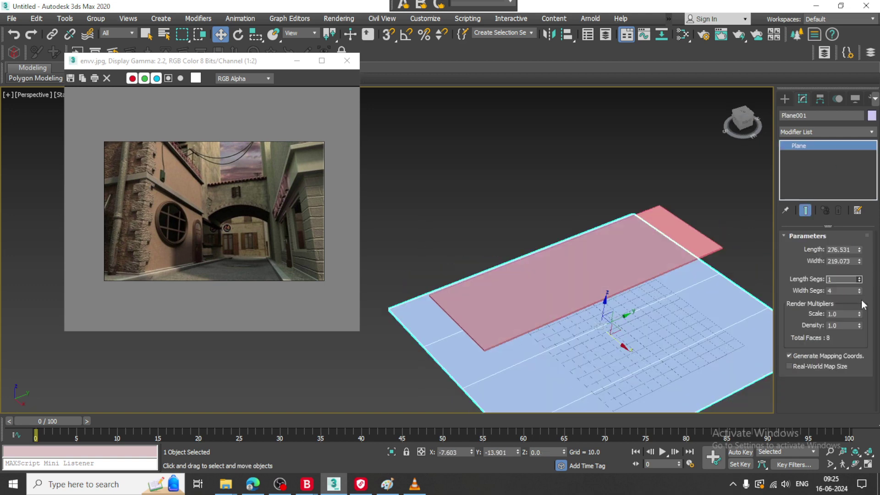
right_click(858, 292)
right_click(678, 324)
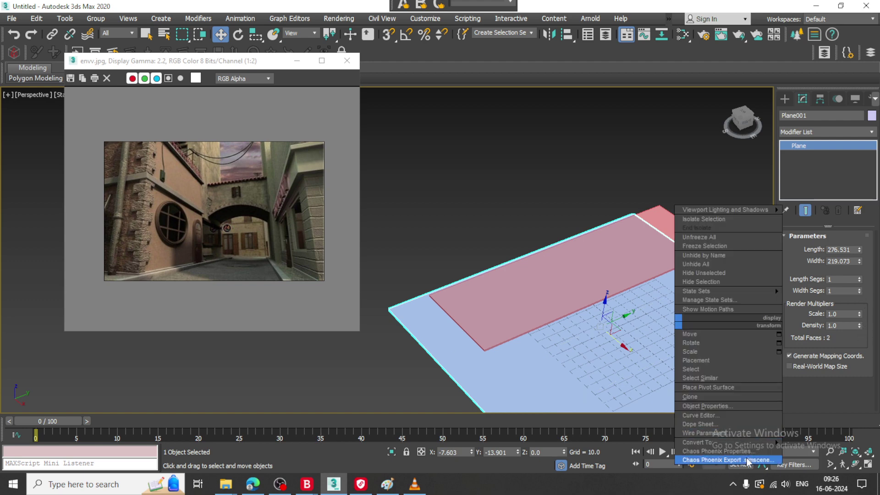
mouse_move(715, 443)
left_click(837, 452)
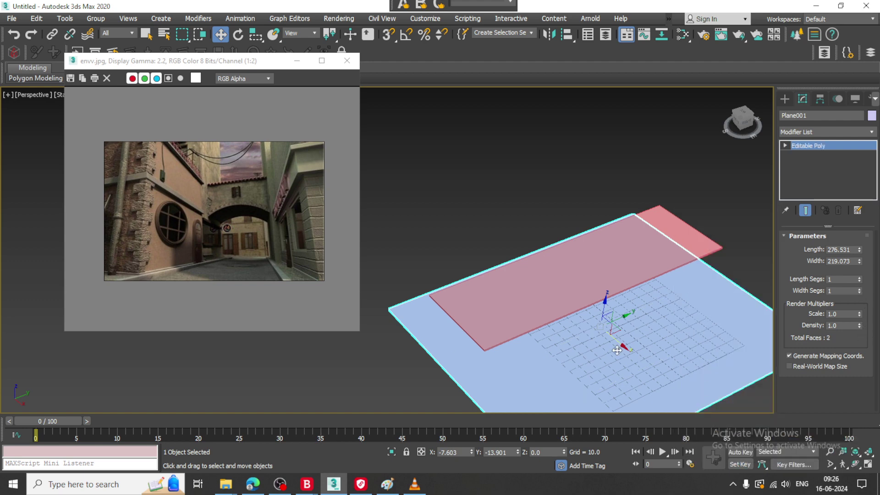
- Extend the ground plane beyond the pavement slab by moving the vertices of its positive-Y end outward
middle_click_drag(611, 330, 500, 293, "alt")
scroll(483, 140, "down", 2)
key("1")
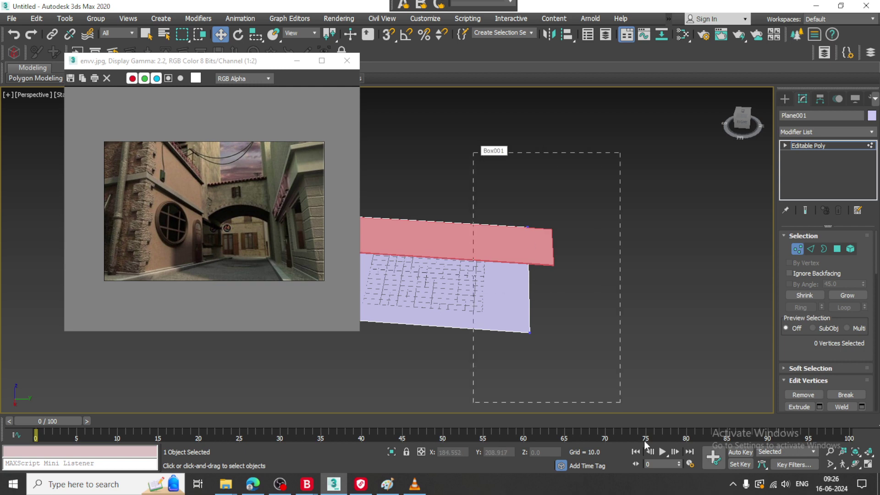
left_click_drag(644, 441, 645, 442)
left_click_drag(568, 281, 710, 287)
- Create a building box about 123 long and 75 wide on the front part of the pavement slab
middle_click_drag(494, 261, 524, 155, "alt")
left_click(784, 100)
left_click(803, 164)
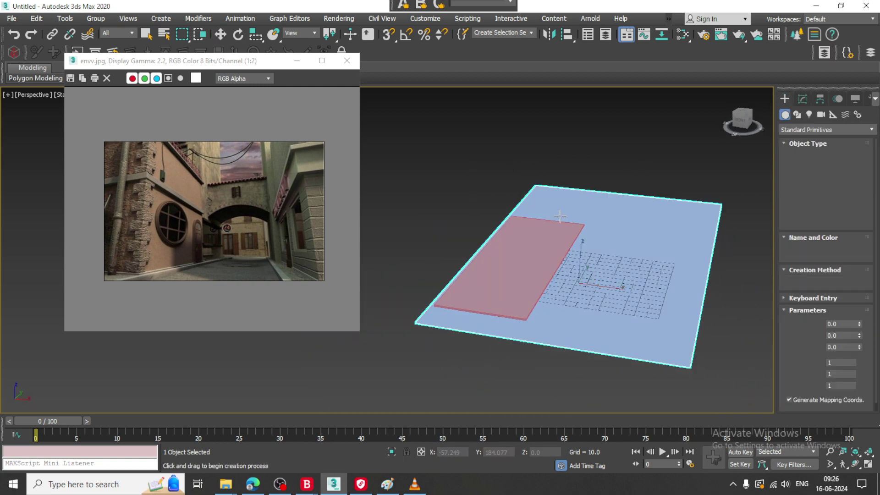
middle_click_drag(560, 216, 536, 248, "alt")
scroll(473, 272, "up", 3)
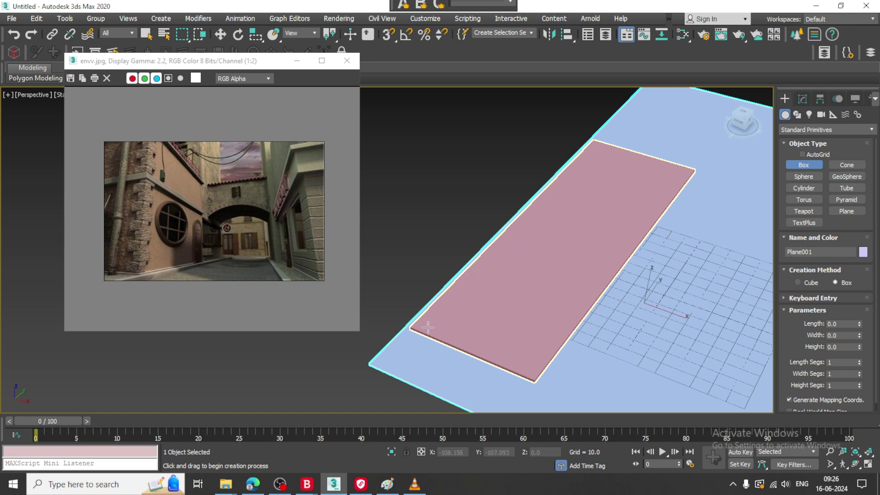
left_click_drag(418, 325, 619, 259)
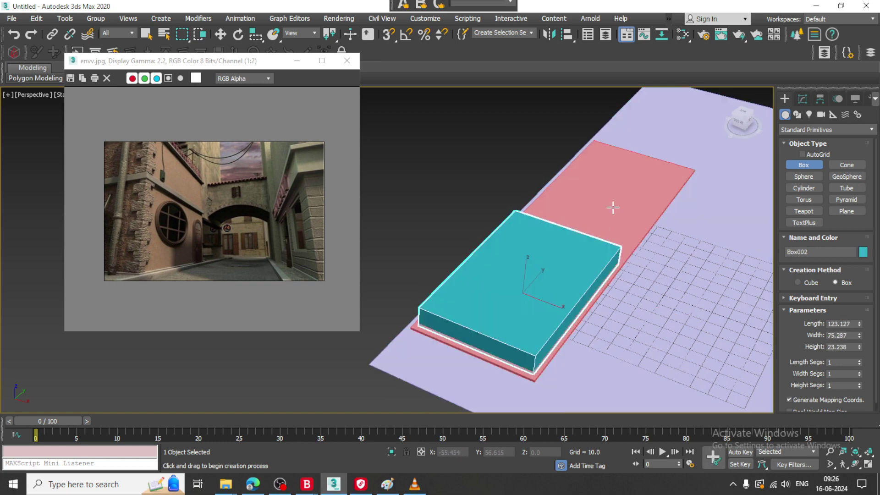
mouse_move(613, 199)
middle_mouse_down("alt")
mouse_move(599, 173)
mouse_move(584, 209)
mouse_move(611, 238)
mouse_move(597, 193)
middle_mouse_up("alt")
scroll(584, 208, "up", 3)
key("w")
- Convert the teal building box to an Editable Poly
middle_click_drag(590, 255, 557, 226, "alt")
right_click(508, 196)
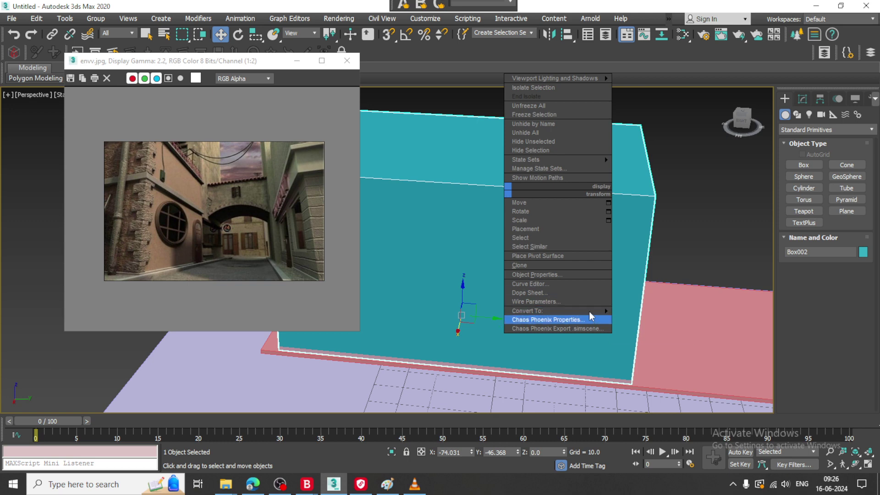
mouse_move(590, 312)
left_click(672, 319)
- Lengthen the building box by moving its four far-end vertices about 16.6 units along Y
key("1")
scroll(644, 274, "down", 5)
middle_click_drag(628, 272, 636, 268, "alt")
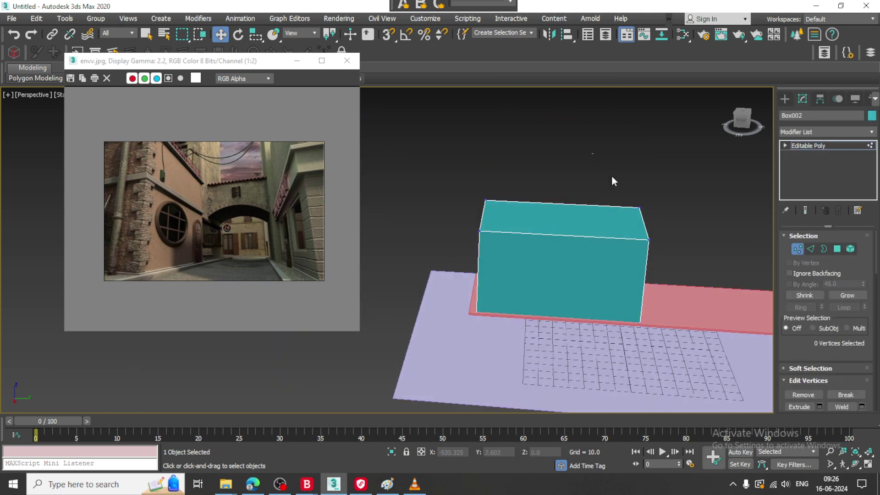
left_click_drag(611, 177, 680, 340)
middle_click_drag(664, 316, 680, 308, "alt")
left_click_drag(673, 262, 691, 260)
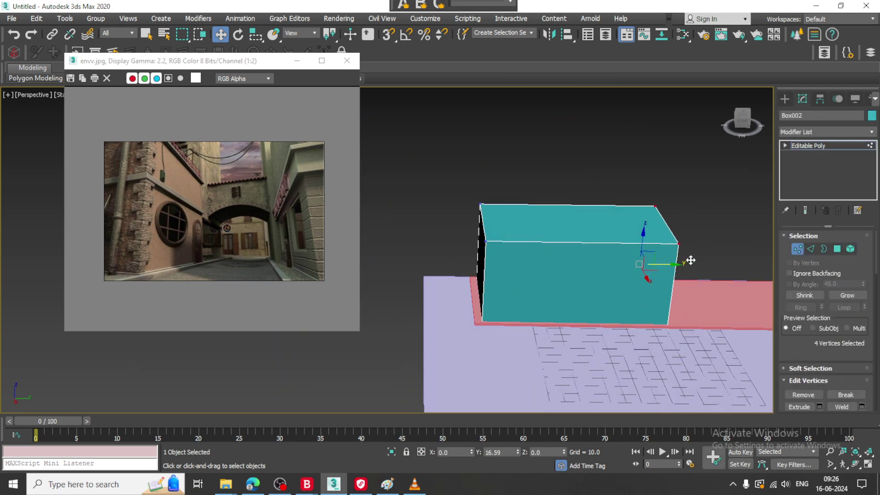
middle_click_drag(650, 281, 581, 274, "alt")
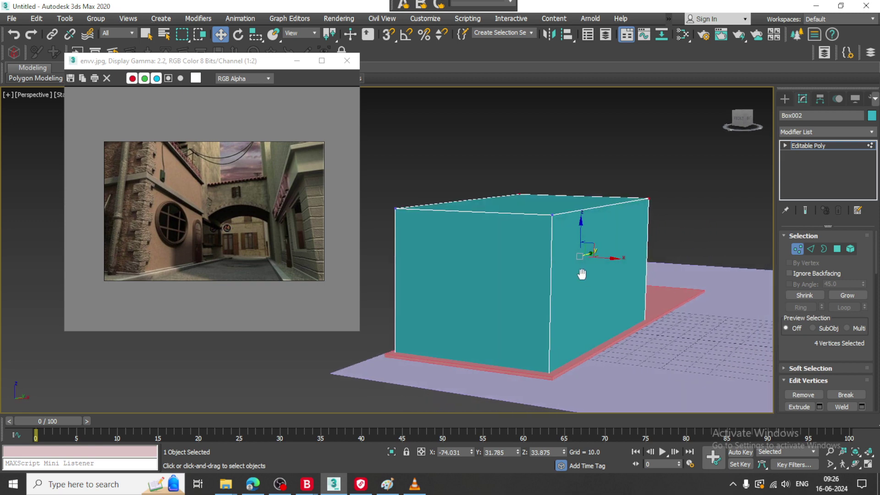
- Insert two closely spaced horizontal edge loops around the building block at about mid-height with Swift Loop
left_click_drag(220, 60, 218, 107)
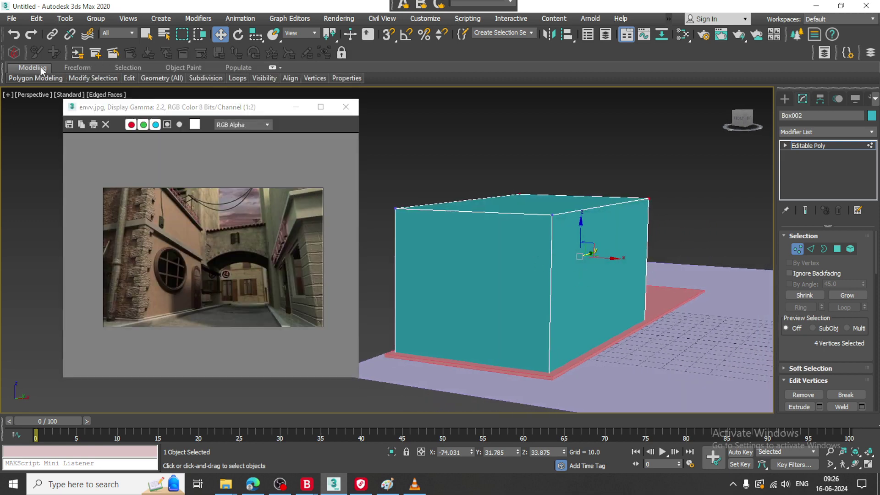
left_click(41, 67)
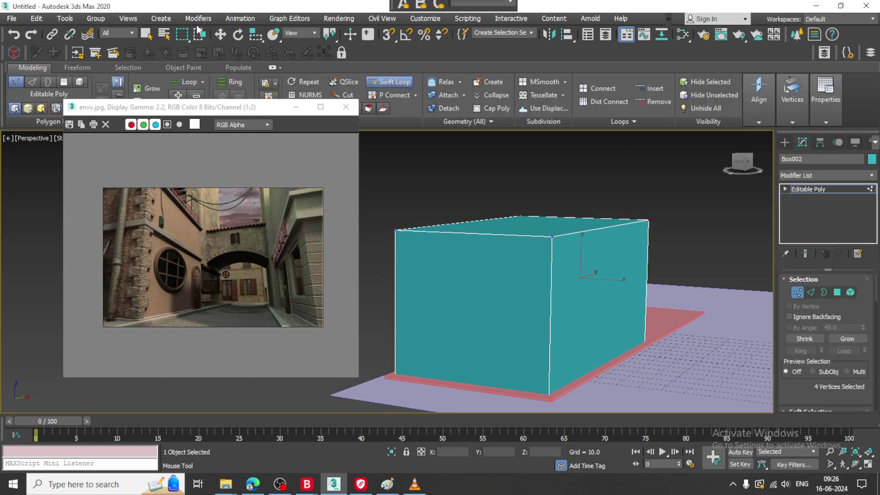
middle_click_drag(548, 252, 499, 230, "alt")
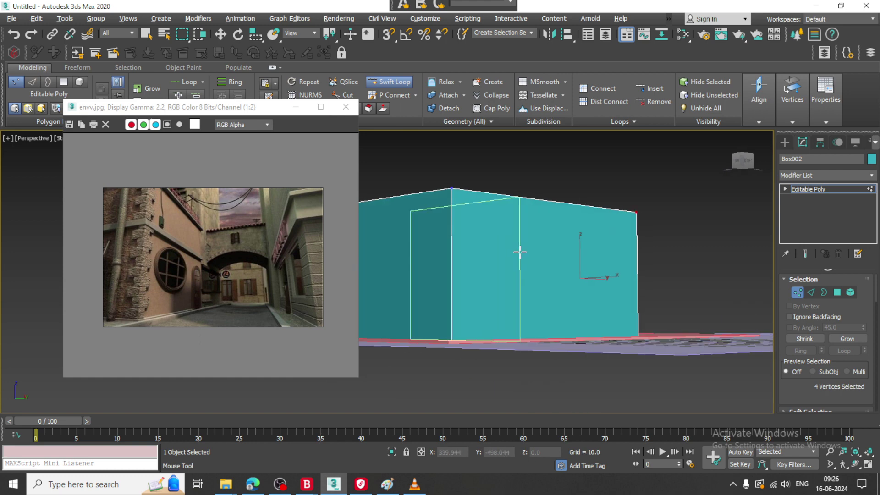
middle_click_drag(463, 270, 477, 276, "alt")
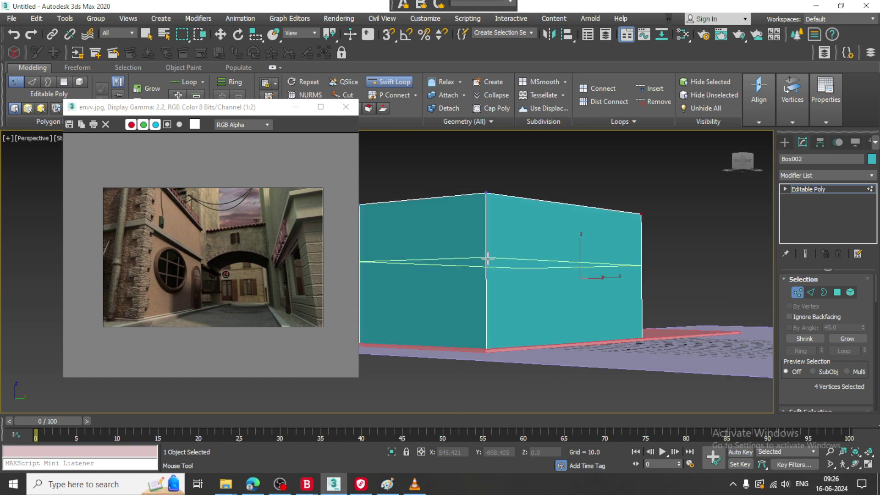
scroll(488, 259, "up", 5)
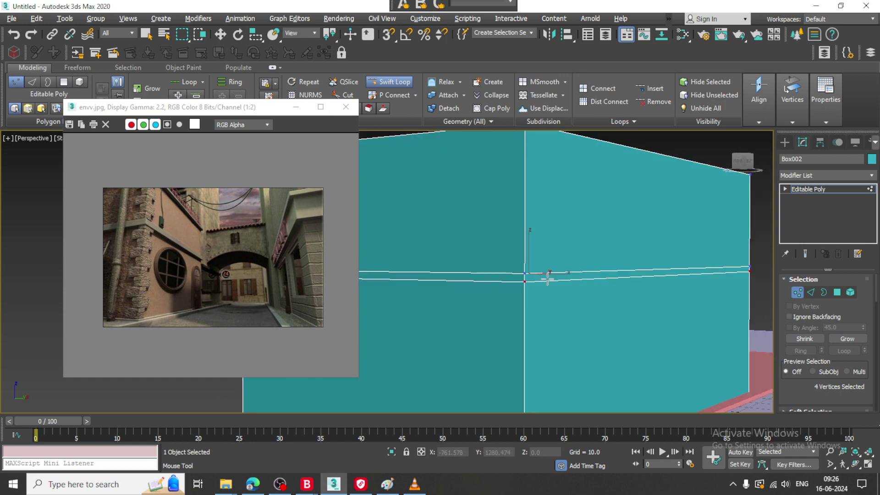
scroll(545, 277, "down", 4)
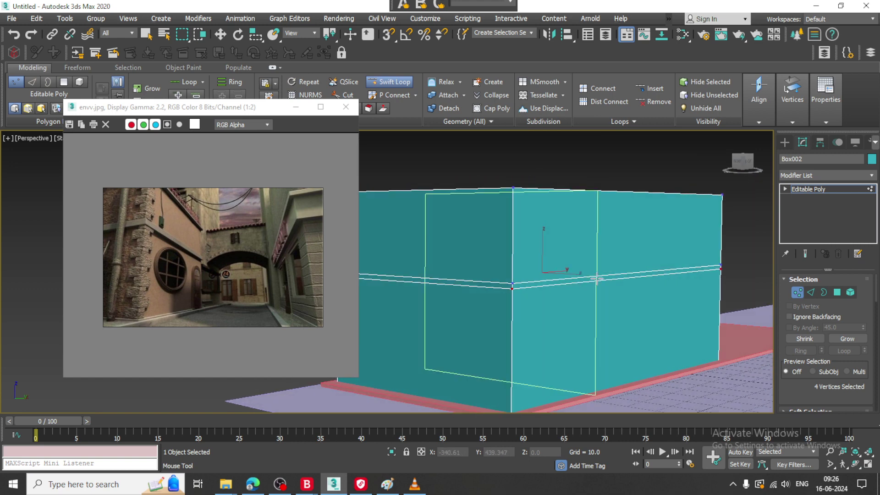
key("w")
- Extrude the thin band's two polygons on the adjoining walls outward by 1.497 using Local Normal
left_click(840, 293)
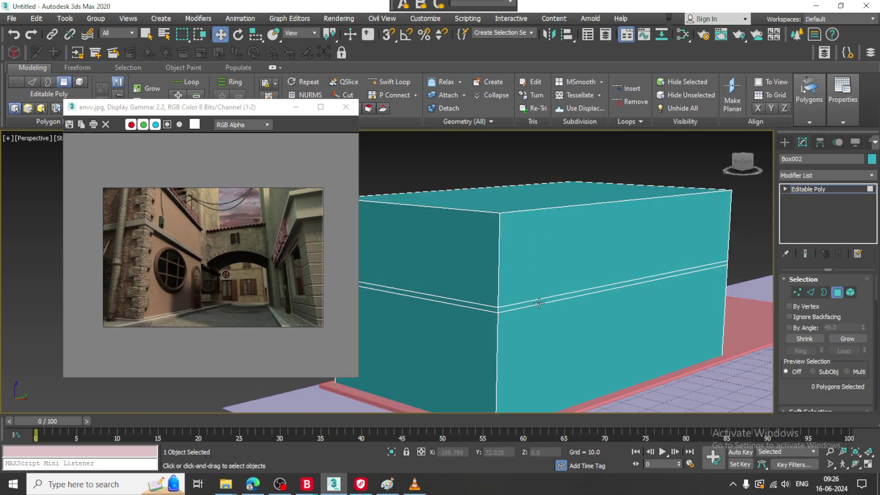
left_click(537, 302)
left_click(477, 306, "ctrl")
middle_click_drag(477, 307, 600, 305, "alt")
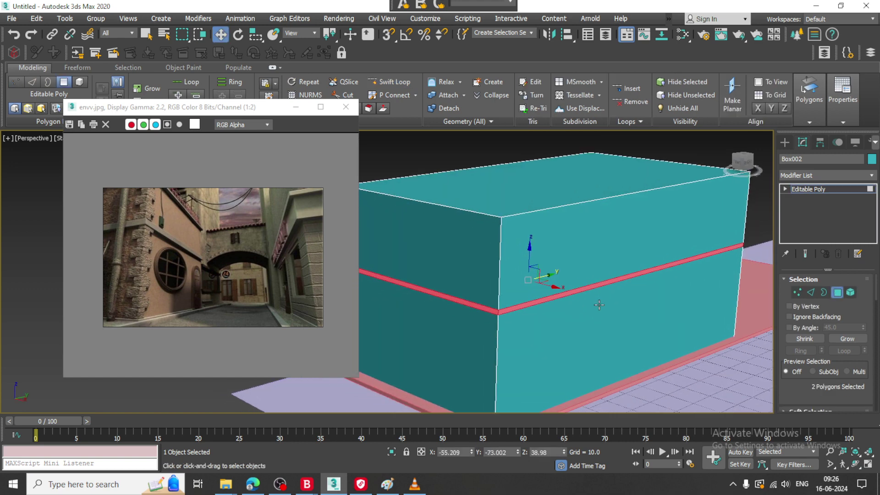
scroll(819, 391, "down", 4)
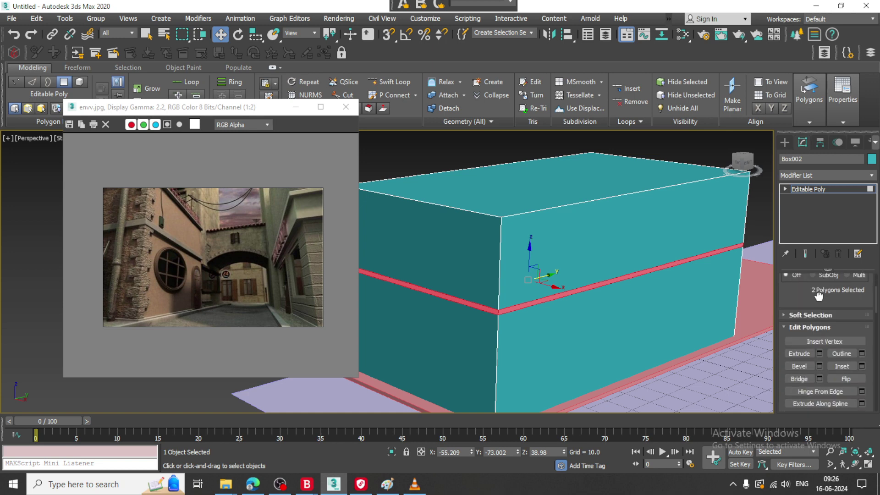
left_click(819, 349)
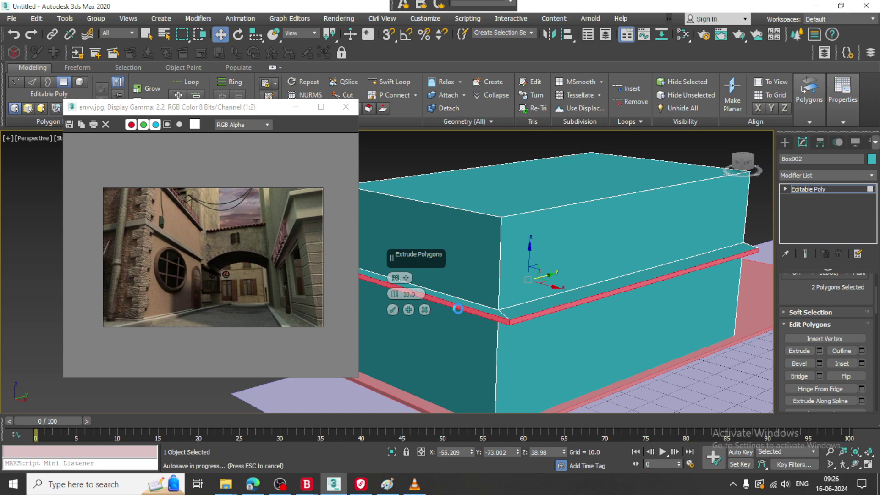
left_click(408, 280)
left_click(435, 297)
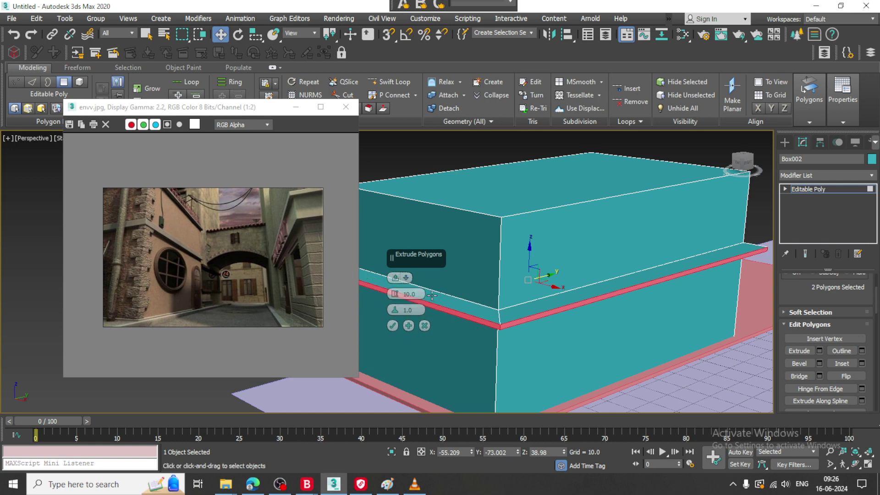
left_click_drag(395, 293, 410, 335)
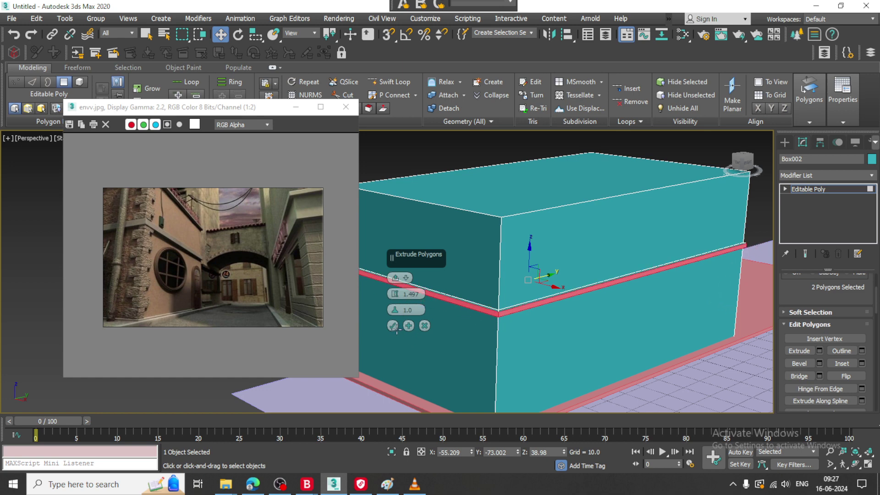
left_click(393, 327)
- Raise the building block's four top vertices slightly along Z to make the upper storey taller
middle_click_drag(589, 308, 590, 209, "alt")
key("1")
scroll(557, 185, "down", 3)
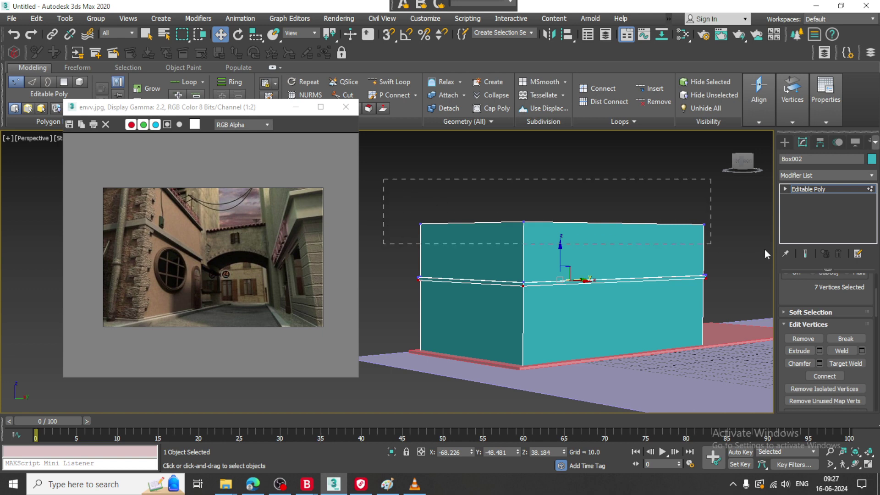
left_click_drag(765, 250, 761, 248)
left_click_drag(566, 200, 570, 186)
- Insert a horizontal edge loop just below the building's top edge with Swift Loop
left_click(389, 83)
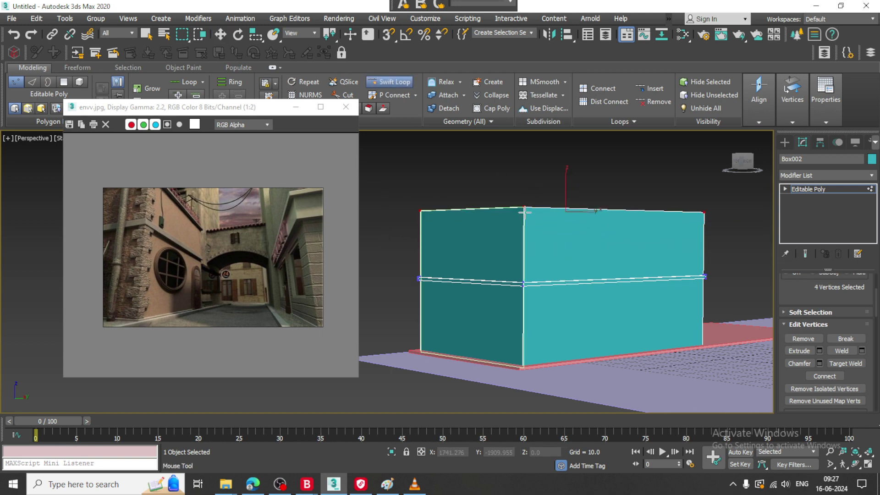
scroll(531, 214, "up", 3)
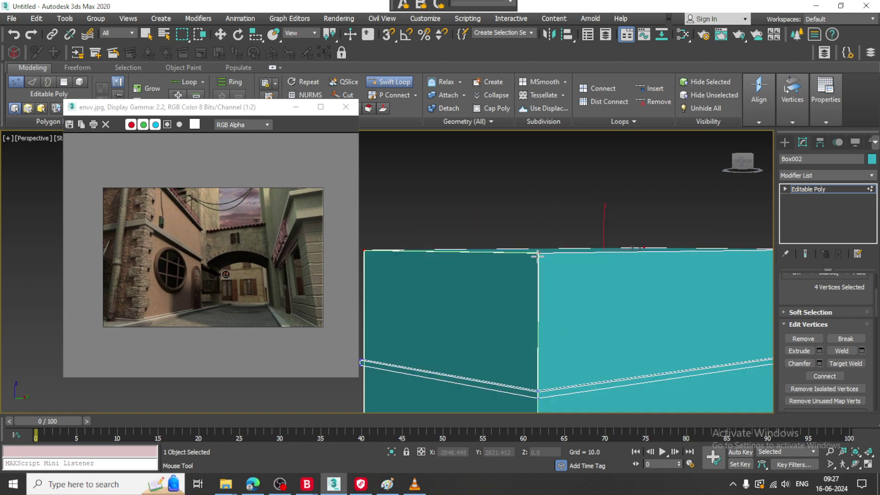
scroll(539, 257, "up", 4)
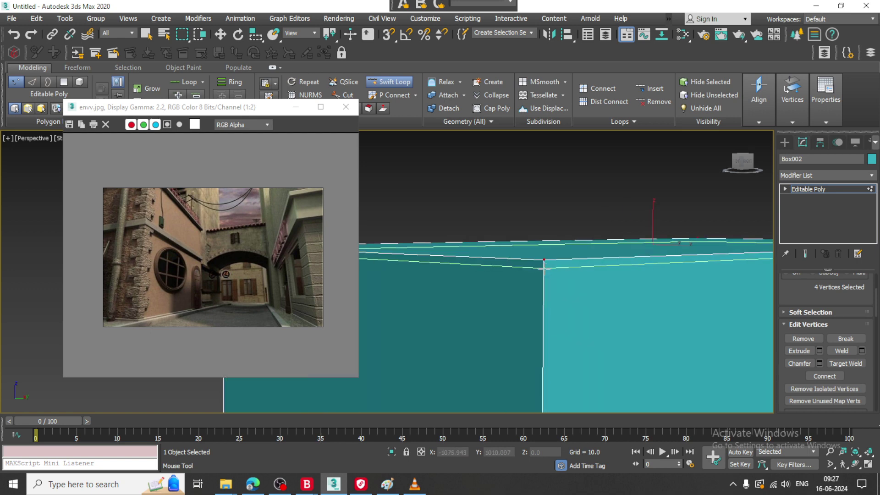
key("w")
middle_click_drag(581, 260, 586, 271, "alt")
- Extrude the two narrow top-edge polygons on the adjoining walls outward by 1.497 to form a cornice
key("4")
left_click(580, 280)
left_click(519, 280, "ctrl")
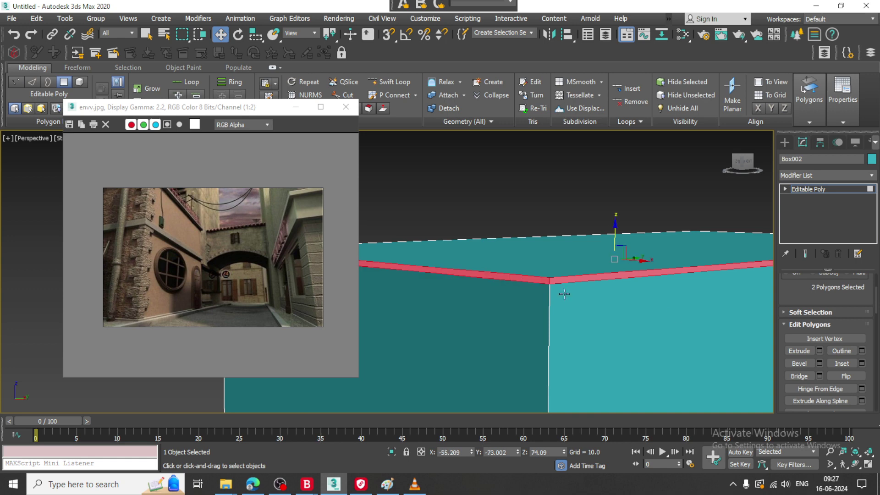
left_click(820, 352)
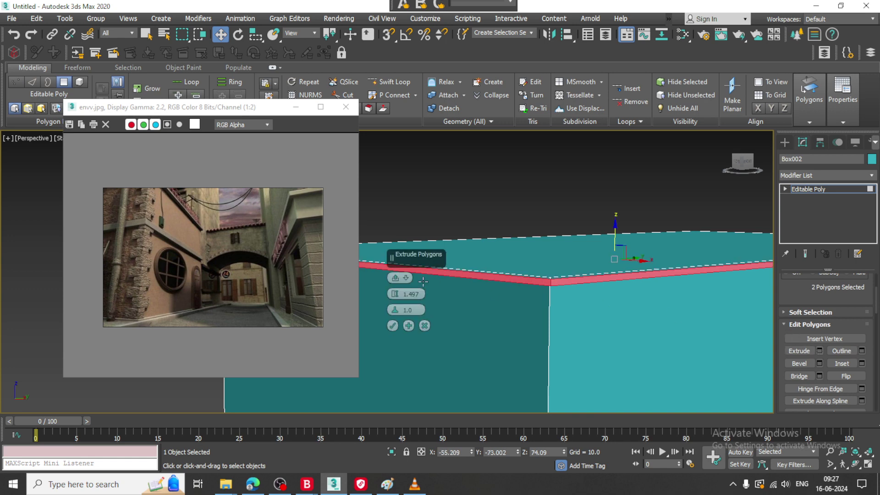
left_click(393, 326)
middle_click_drag(601, 243, 601, 250, "alt")
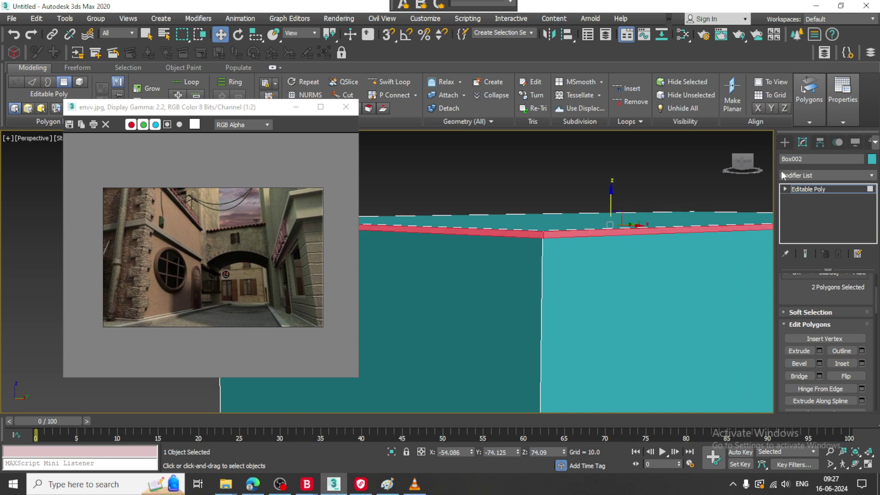
- Create a small AutoGrid box, about 1.4 by 2.93 and 0.735 high, on the wall at the corner under the cornice
left_click(785, 142)
left_click(804, 209)
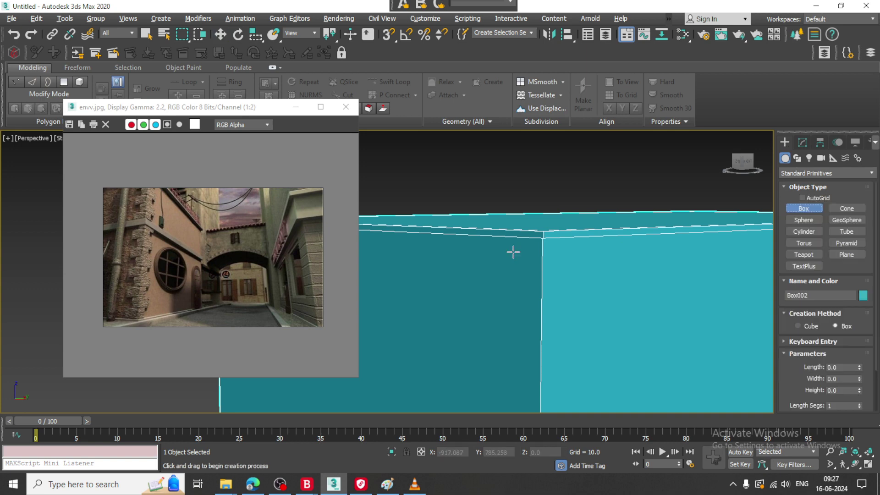
mouse_move(514, 252)
middle_mouse_down("alt")
mouse_move(463, 269)
mouse_move(500, 261)
middle_mouse_up("alt")
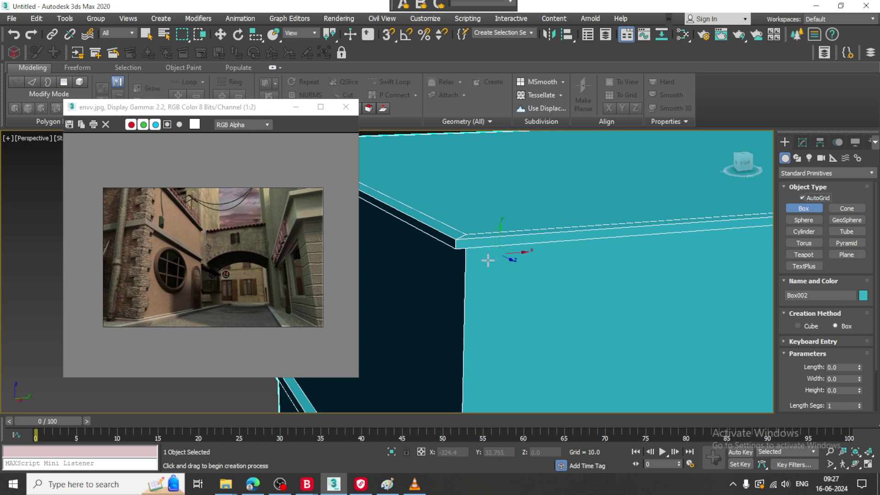
left_click_drag(499, 255, 464, 277)
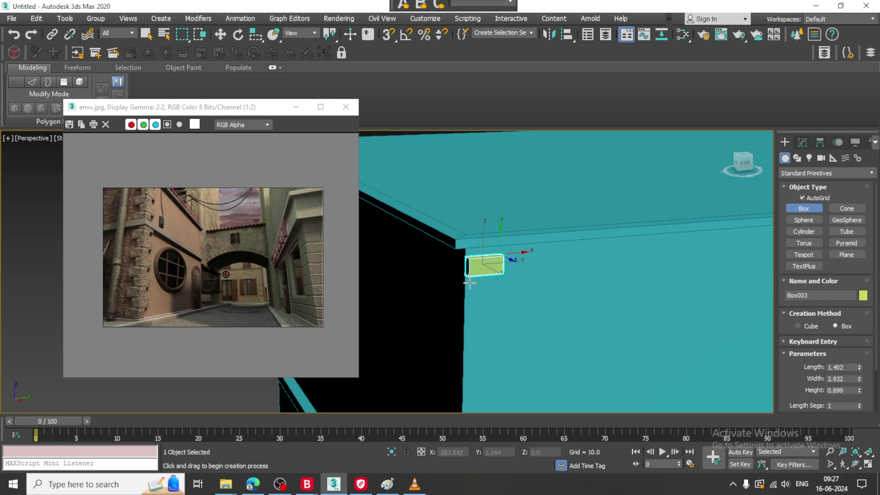
middle_click_drag(470, 283, 576, 252, "alt")
scroll(525, 256, "up", 3)
key("w")
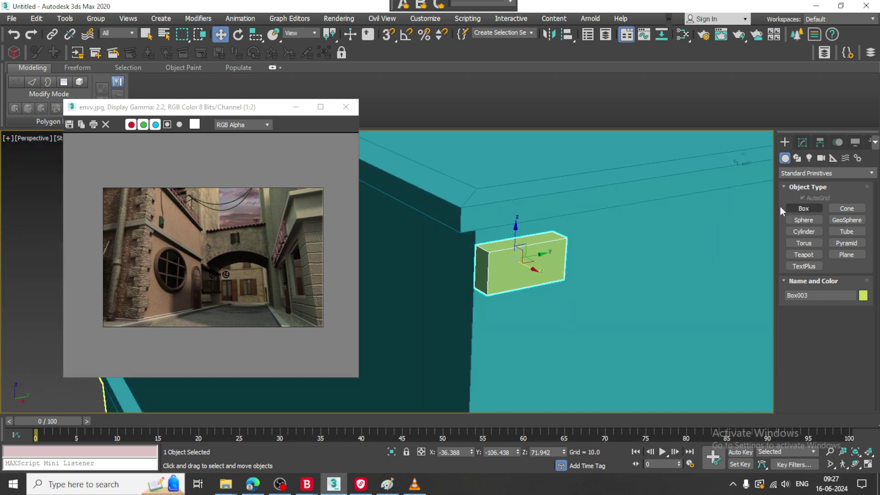
- Set the small box's height to 0.555 and convert it to an Editable Poly
right_click(601, 253)
mouse_move(558, 373)
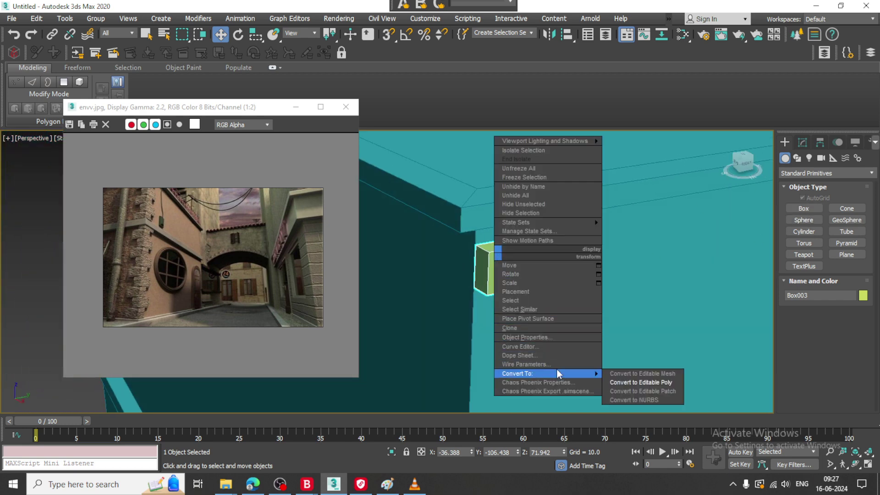
middle_click_drag(378, 275, 428, 270, "alt")
left_click(802, 143)
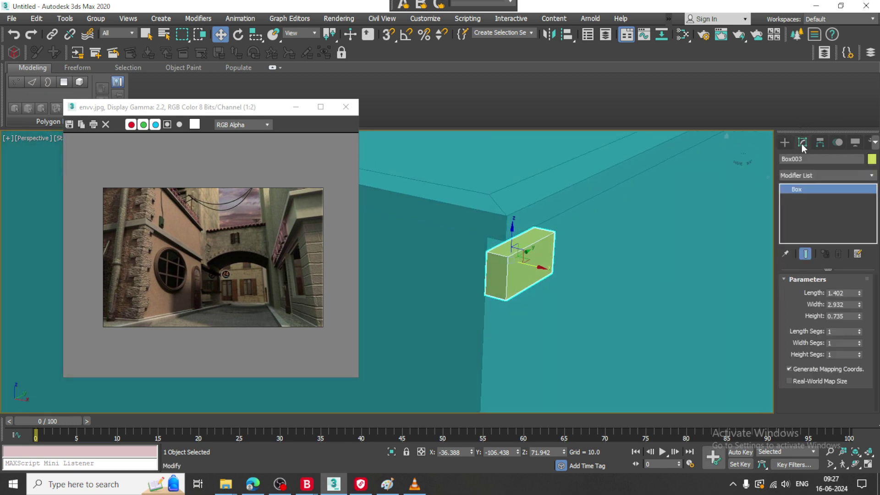
left_click_drag(861, 322, 861, 339)
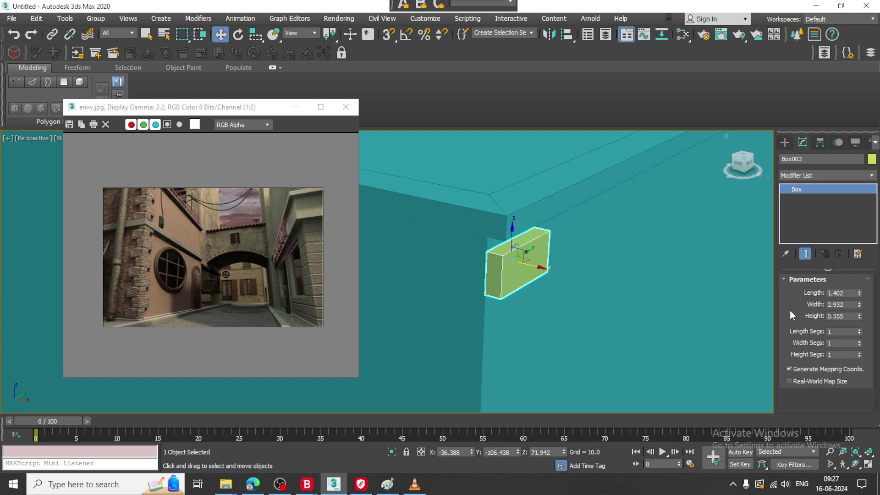
right_click(523, 256)
mouse_move(561, 377)
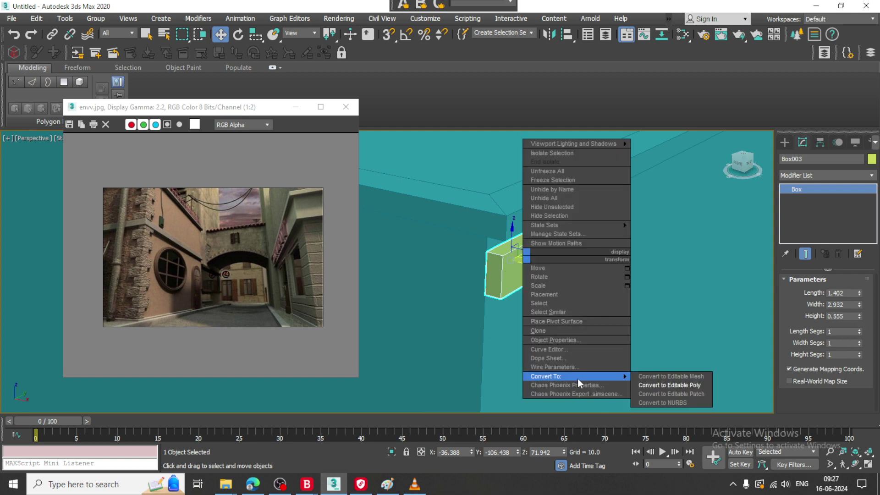
left_click(673, 385)
- Extrude the small box's end face by 0.434 so it projects past the building corner
key("4")
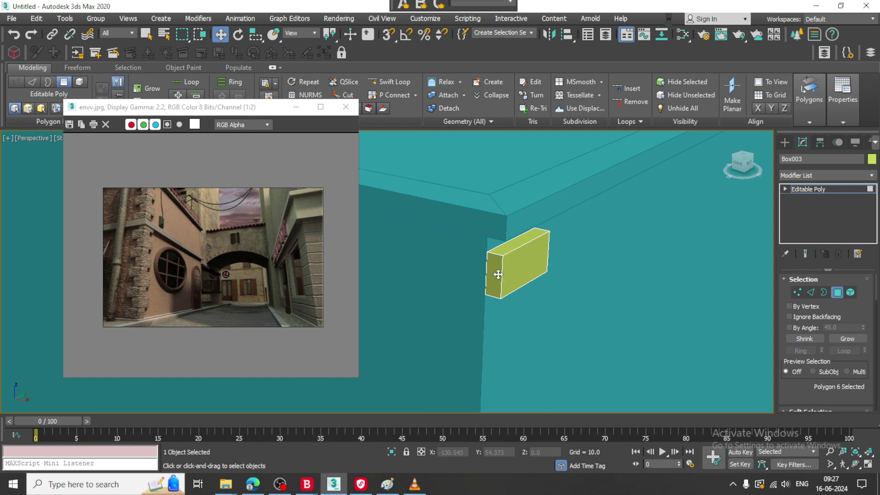
left_click(498, 274)
middle_click_drag(499, 275, 782, 355, "alt")
scroll(810, 390, "down", 3)
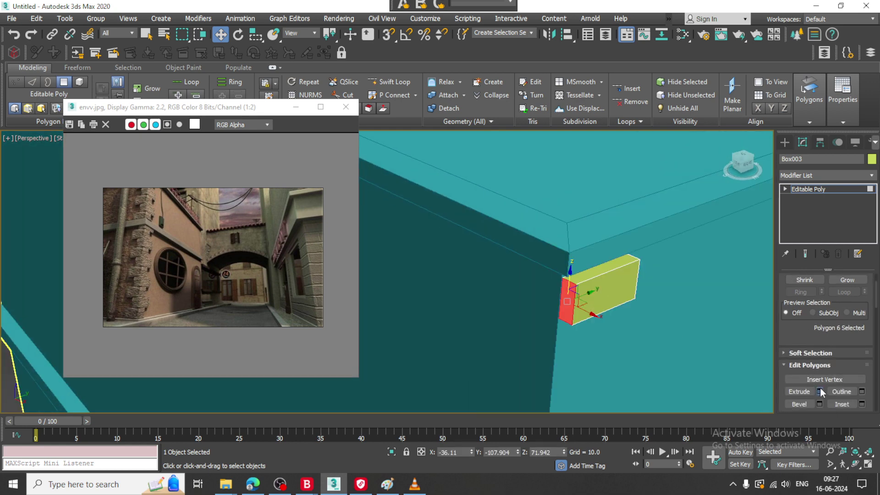
left_click(820, 391)
left_click_drag(394, 294, 434, 340)
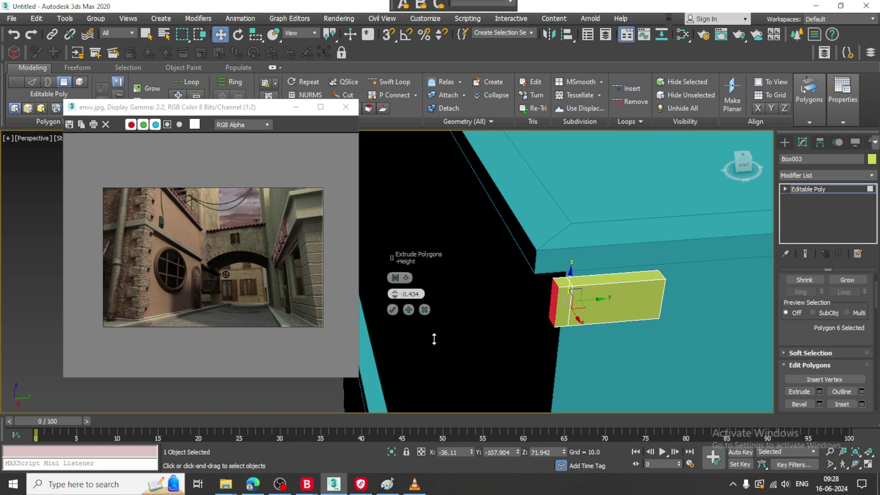
left_click(392, 309)
- Extrude the projecting end's inner side face by 0.434 along the adjacent wall
middle_click_drag(616, 275, 677, 258, "alt")
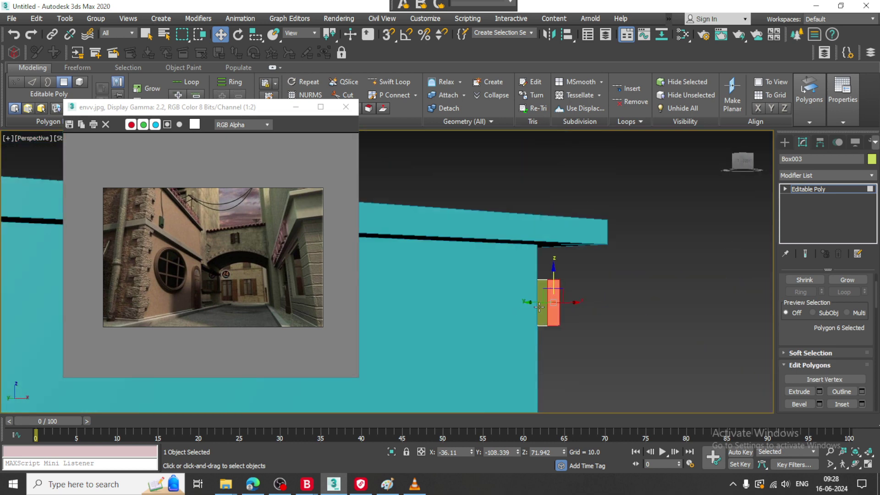
left_click(539, 306)
middle_click_drag(623, 290, 759, 388, "alt")
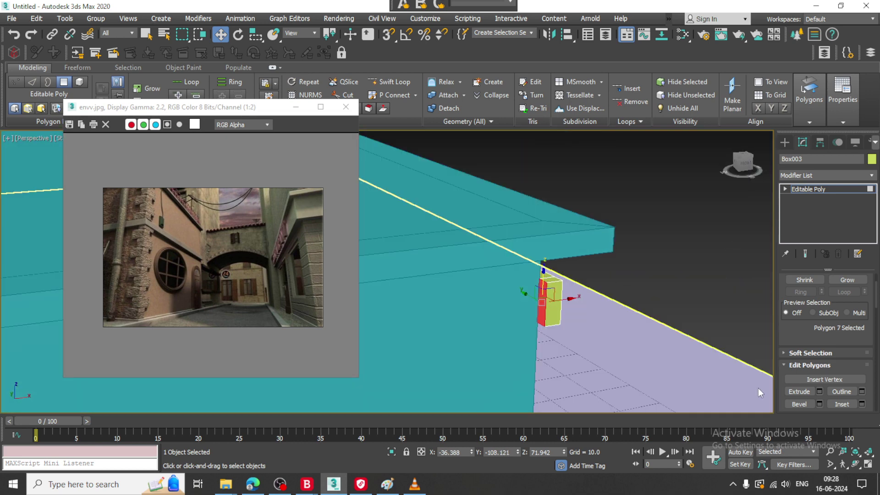
left_click(820, 391)
left_click(392, 310)
- Move the newly extruded face about 1.9 units along negative X to complete the L-shaped corner brick, and leave polygon editing
middle_click_drag(578, 282, 539, 320, "alt")
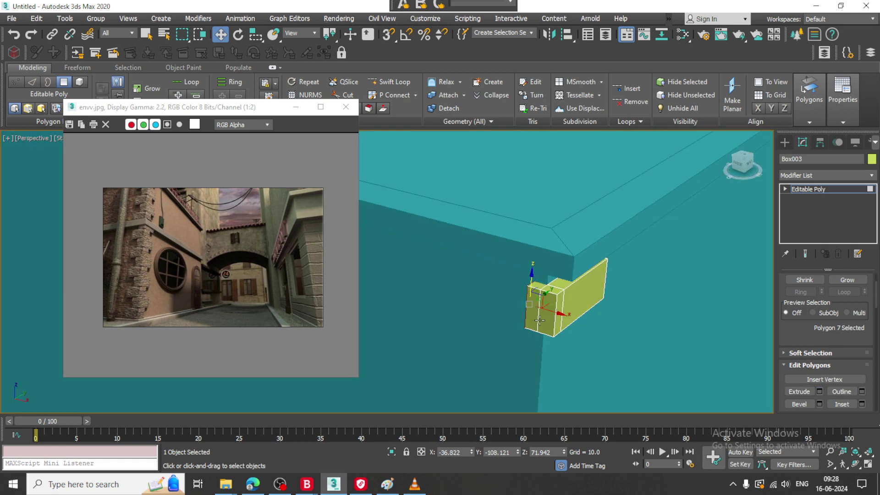
left_click_drag(559, 312, 501, 294)
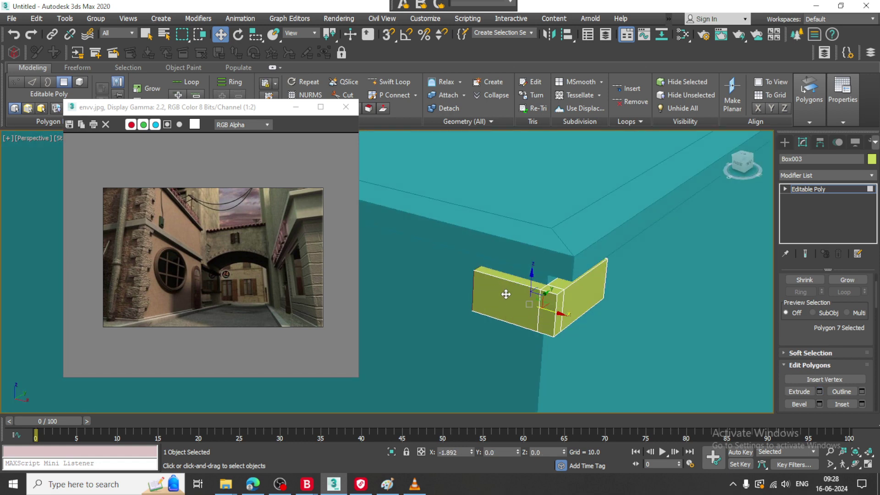
middle_click_drag(506, 295, 509, 215, "alt")
left_click(832, 189)
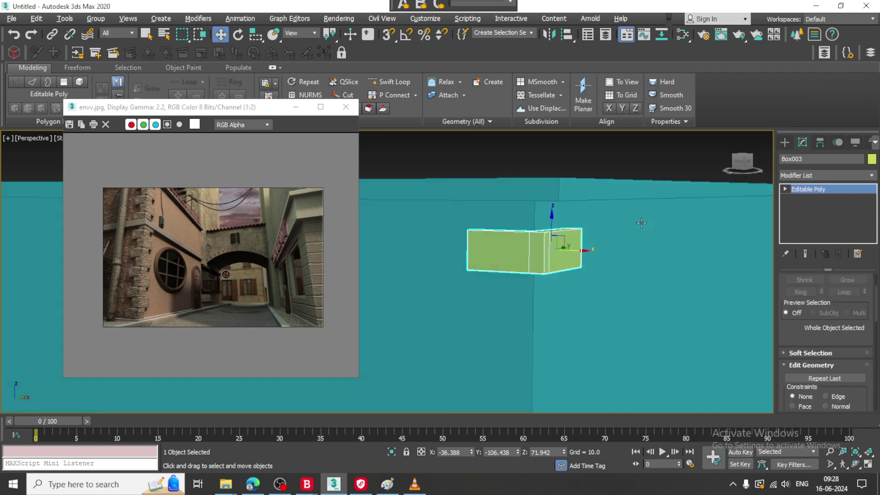
- Clone the L-shaped corner brick straight down along the building corner as ten copies
middle_click_drag(568, 250, 555, 200, "alt")
mouse_move(555, 200)
left_mouse_down()
mouse_move(542, 168)
mouse_move(560, 222)
mouse_move(566, 208)
mouse_move(552, 195)
mouse_move(560, 222)
left_mouse_up()
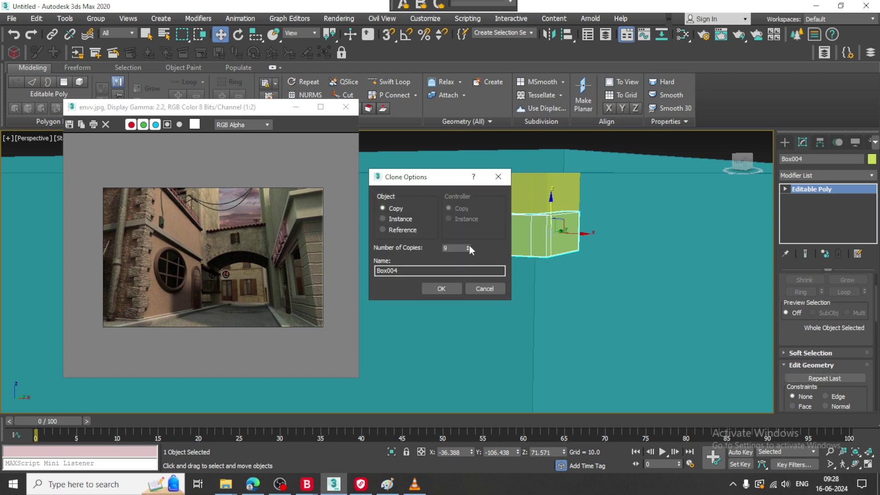
left_click(455, 287)
mouse_move(538, 295)
middle_mouse_down()
mouse_move(567, 338)
mouse_move(559, 15)
mouse_move(556, 342)
mouse_move(576, 493)
middle_mouse_up()
middle_click_drag(576, 173, 575, 266)
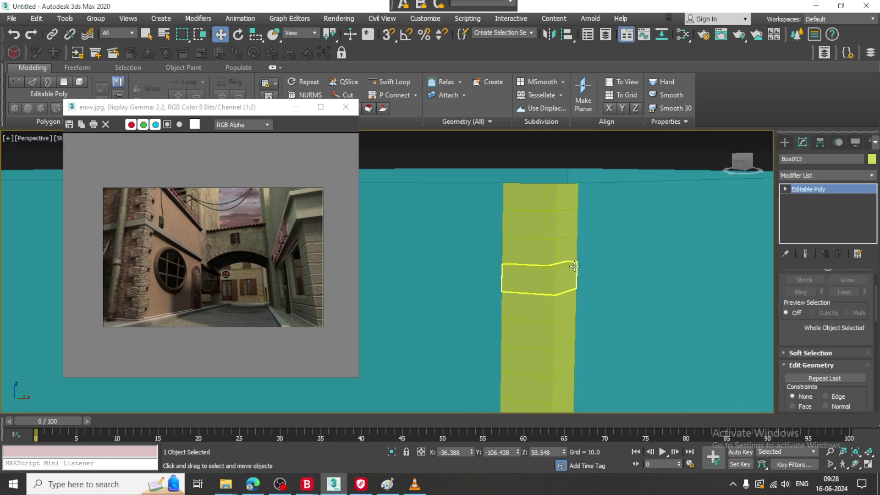
- Shorten the second brick from the top by moving its outer end vertices inward along X, and leave vertex editing
middle_click_drag(554, 224, 549, 265)
left_click(540, 267)
key("1")
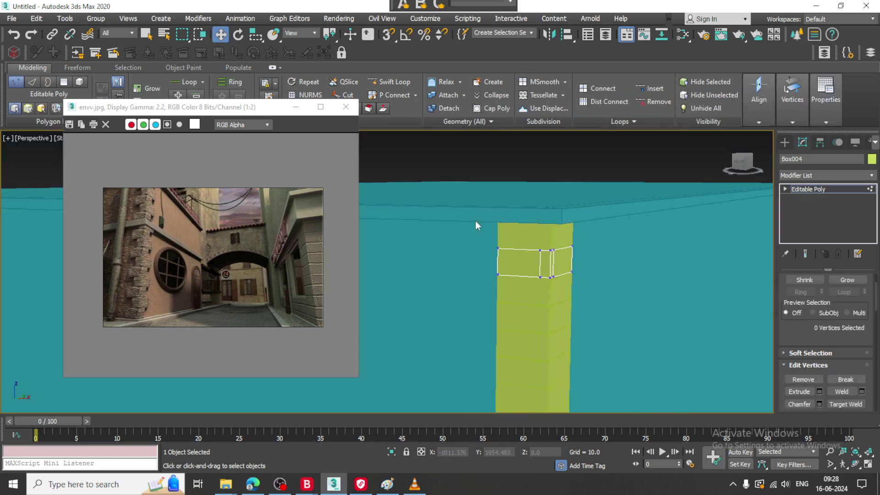
left_click_drag(476, 224, 513, 286)
middle_click_drag(504, 280, 518, 285, "alt")
left_click_drag(524, 264, 539, 268)
left_click(835, 191)
- Shorten the fourth brick from the top by moving its four outer end vertices inward along X, and leave vertex editing
left_click(522, 314)
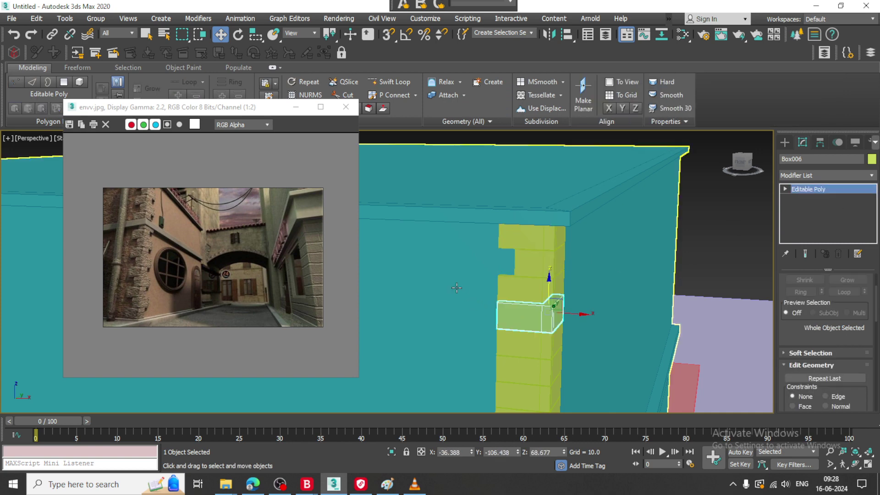
key("1")
left_click_drag(517, 375, 518, 376)
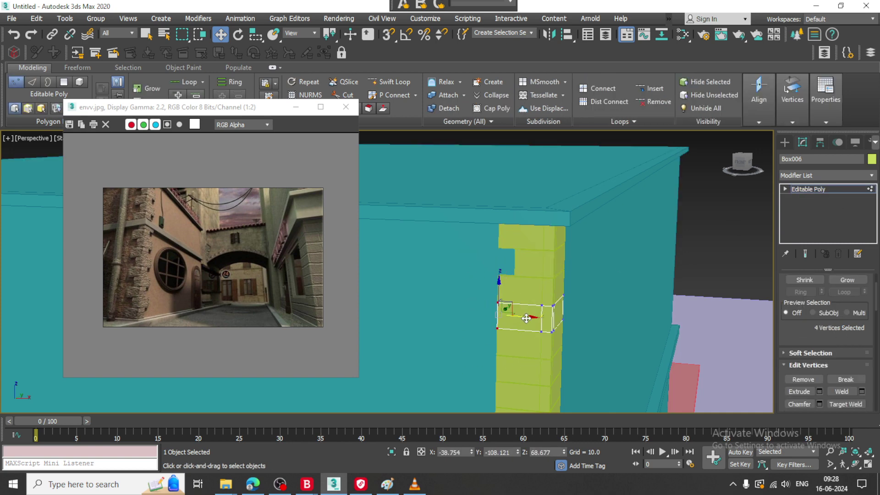
left_click_drag(526, 318, 541, 324)
middle_click_drag(624, 355, 595, 252)
scroll(619, 250, "down", 4)
middle_click_drag(595, 252, 563, 219)
left_click(828, 189)
- Delete all the cloned corner bricks, keeping only the original brick under the cornice
scroll(579, 239, "down", 4)
scroll(556, 215, "up", 3)
middle_click_drag(560, 174, 562, 194)
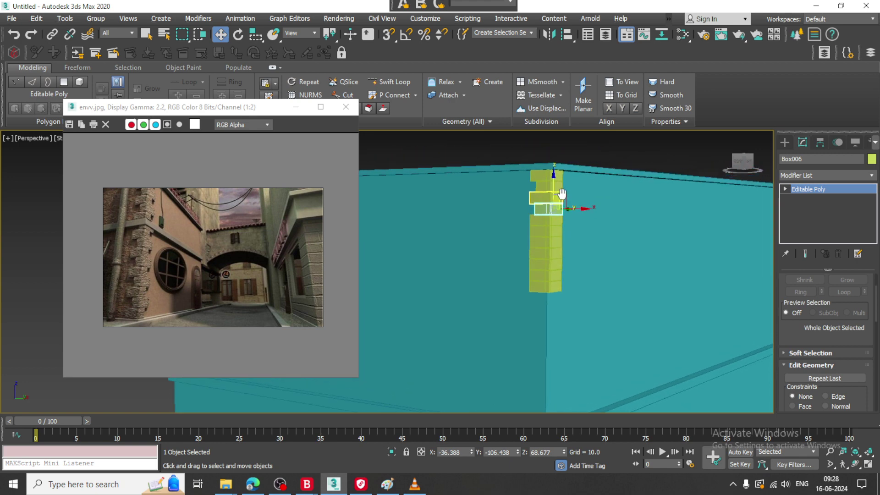
left_click_drag(493, 155, 559, 324)
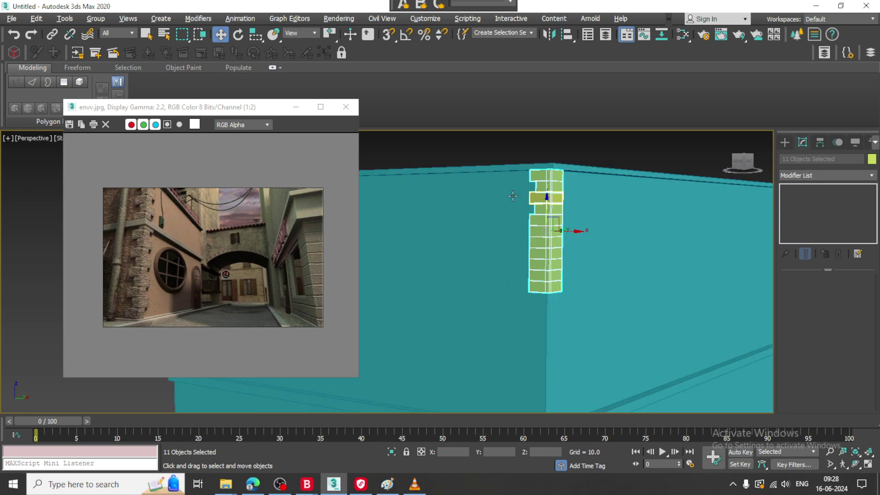
left_click_drag(559, 289, 597, 370, "alt")
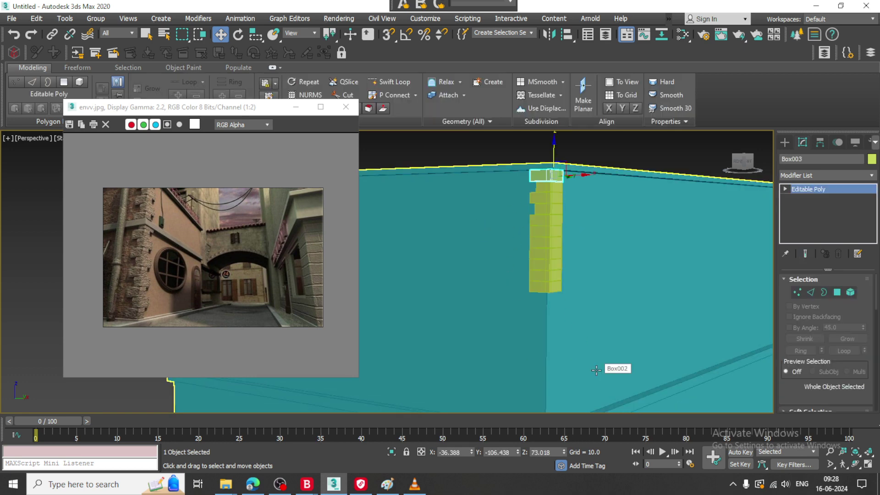
key("Delete")
key("ctrl+z")
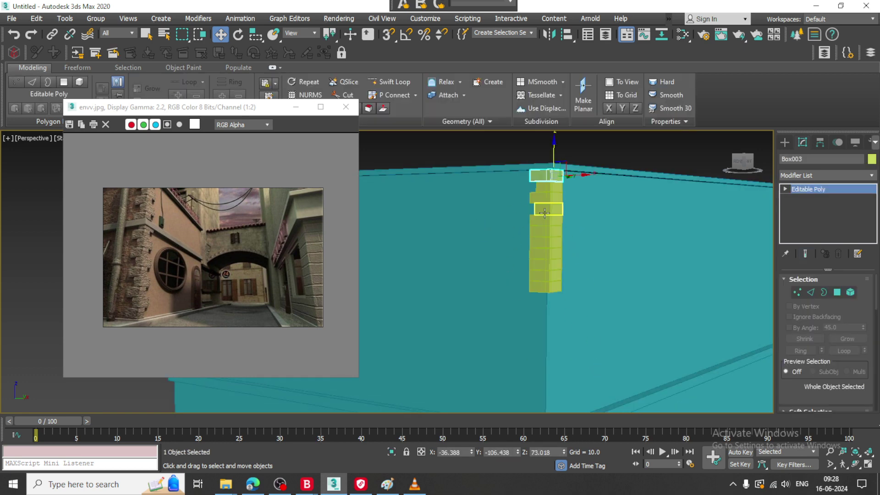
left_click(576, 316)
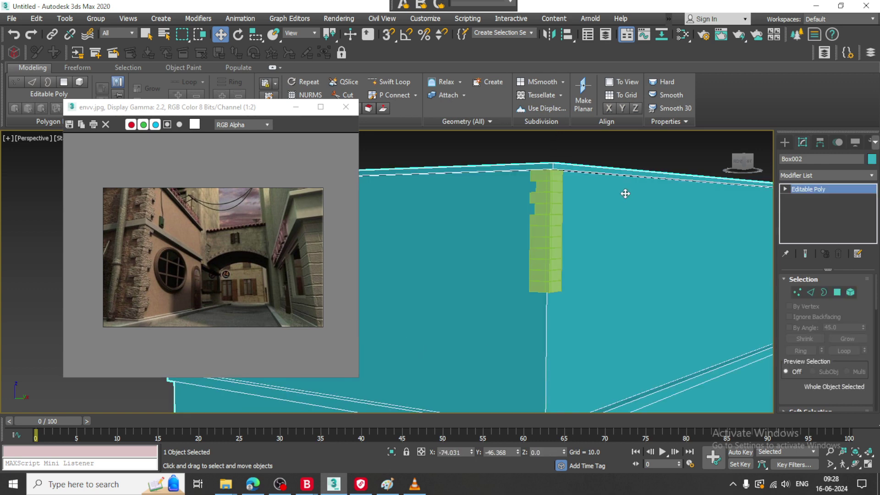
left_click_drag(502, 352, 503, 351)
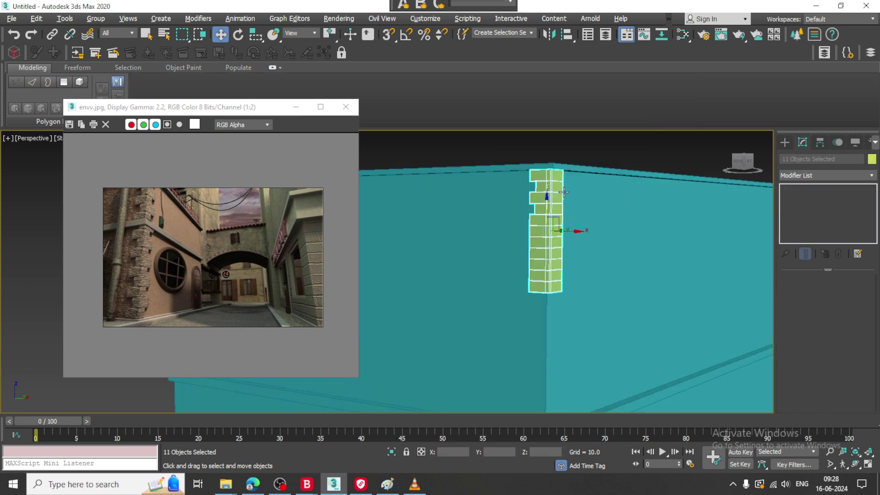
left_click(557, 175, "alt")
key("Delete")
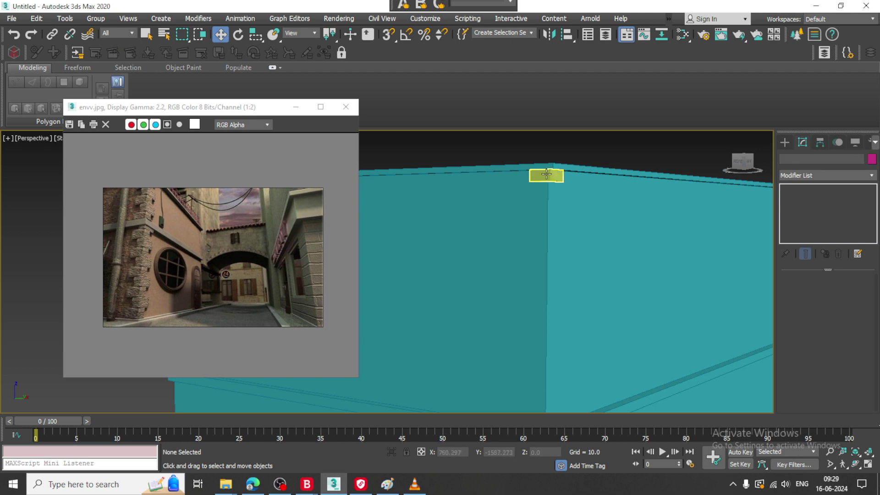
- Scale up the remaining corner brick under the cornice
left_click(547, 174)
middle_click_drag(596, 205, 595, 253)
key("r")
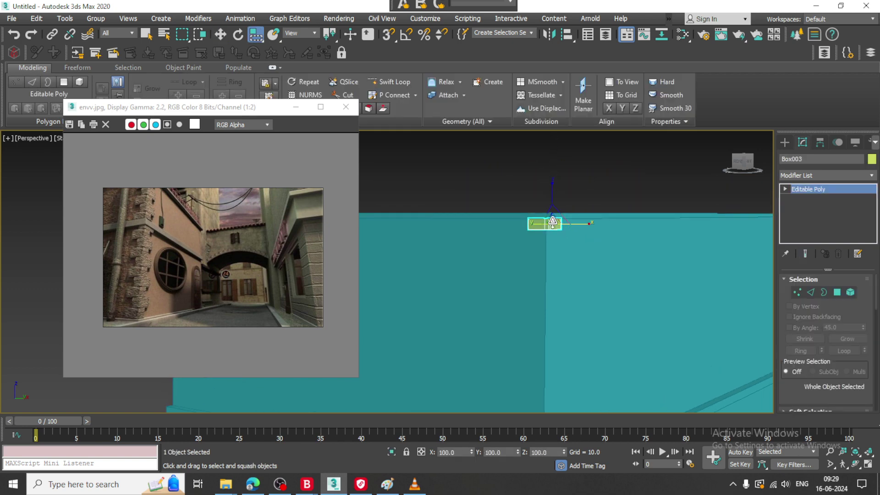
left_click_drag(255, 35, 255, 56)
left_click_drag(552, 219, 500, 136)
- Move the enlarged brick down below the cornice and along Y to about -103.602 so it wraps the building corner
key("w")
scroll(560, 198, "up", 1)
left_click_drag(554, 232, 557, 278)
middle_click_drag(601, 277, 569, 308, "alt")
left_click_drag(575, 311, 592, 305)
middle_click_drag(592, 305, 568, 237, "alt")
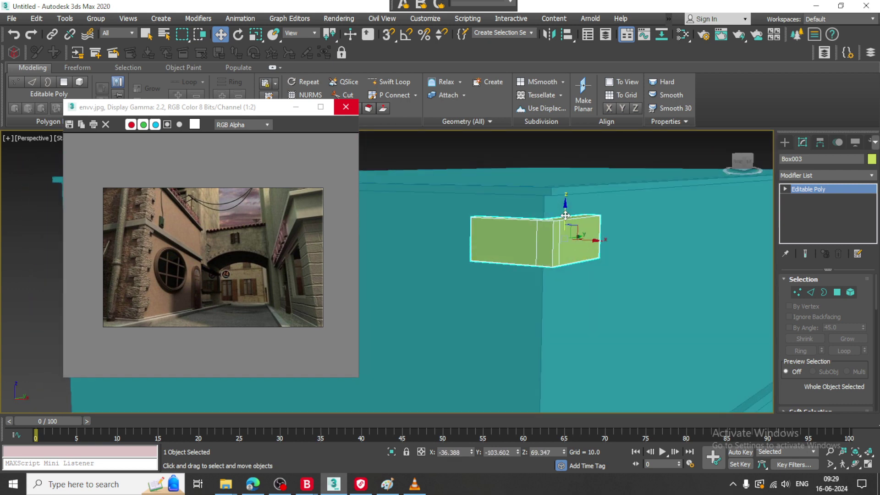
- Clone the enlarged corner brick straight down the building corner as eight copies spaced one brick height apart
mouse_move(566, 215)
left_mouse_down()
mouse_move(560, 193)
mouse_move(565, 242)
mouse_move(572, 232)
mouse_move(564, 232)
mouse_move(573, 236)
left_mouse_up()
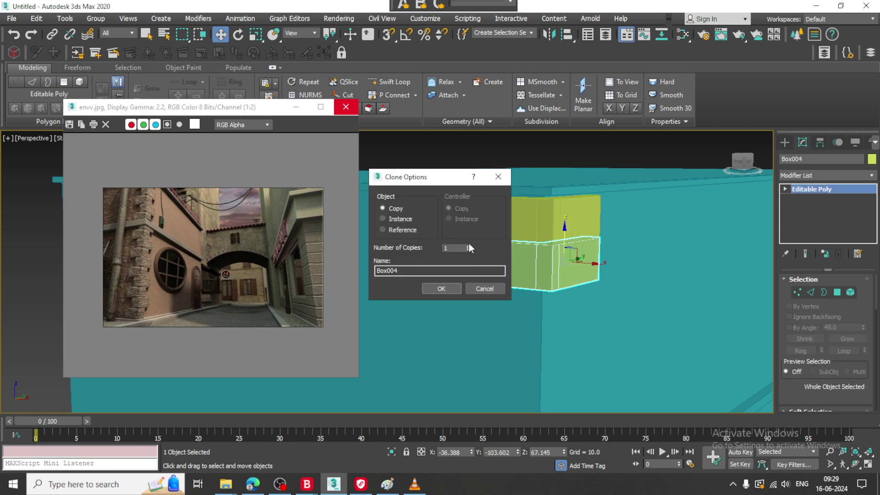
left_click(448, 289)
mouse_move(571, 289)
middle_mouse_down()
mouse_move(573, 151)
mouse_move(571, 348)
middle_mouse_up()
- Shorten the second enlarged brick by moving its outer end vertices about 2.5 units inward along X, and leave vertex editing
left_click(518, 250)
key("1")
left_click_drag(447, 212, 493, 293)
left_click_drag(501, 252, 518, 253)
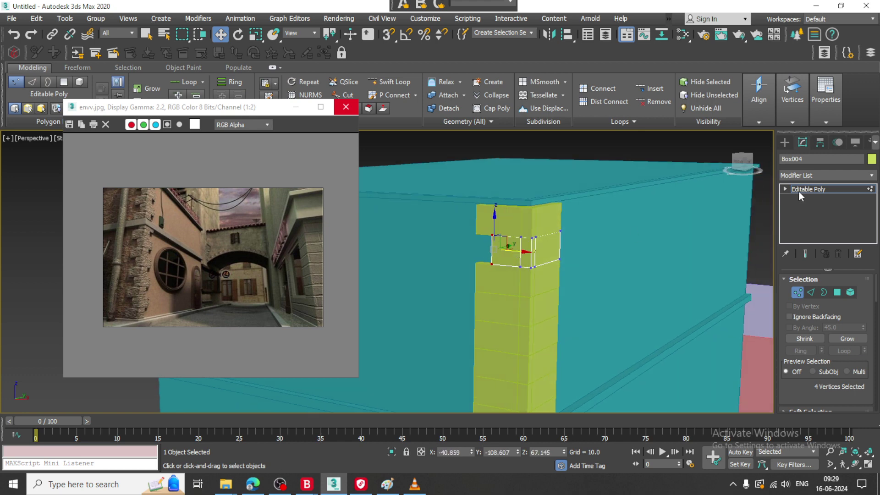
left_click(799, 191)
- Shorten the fourth enlarged brick by moving its outer end vertices inward along X to match the second, and leave vertex editing
left_click(490, 310)
key("1")
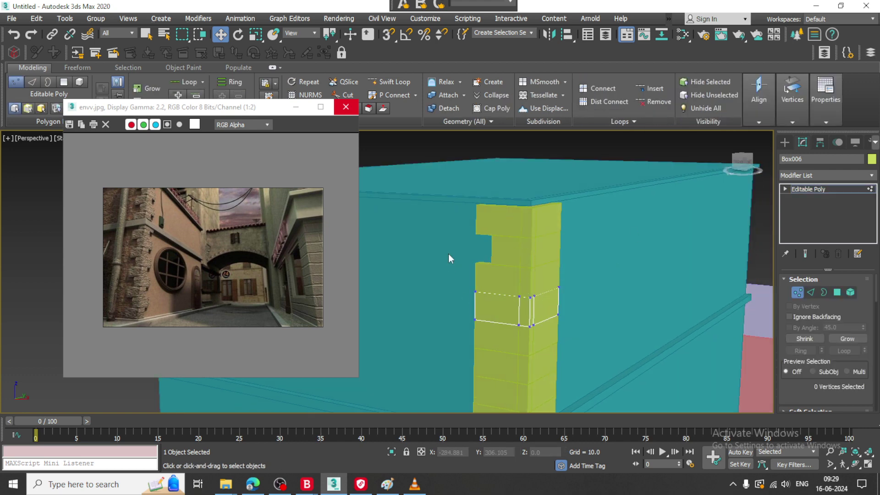
left_click_drag(506, 372, 507, 372)
middle_click_drag(507, 372, 508, 330, "alt")
left_click_drag(501, 308, 516, 307)
left_click(823, 193)
- Shorten the sixth brick by moving its four outer end vertices about 2.1 units inward along X, and leave vertex editing
middle_click_drag(615, 285, 570, 191)
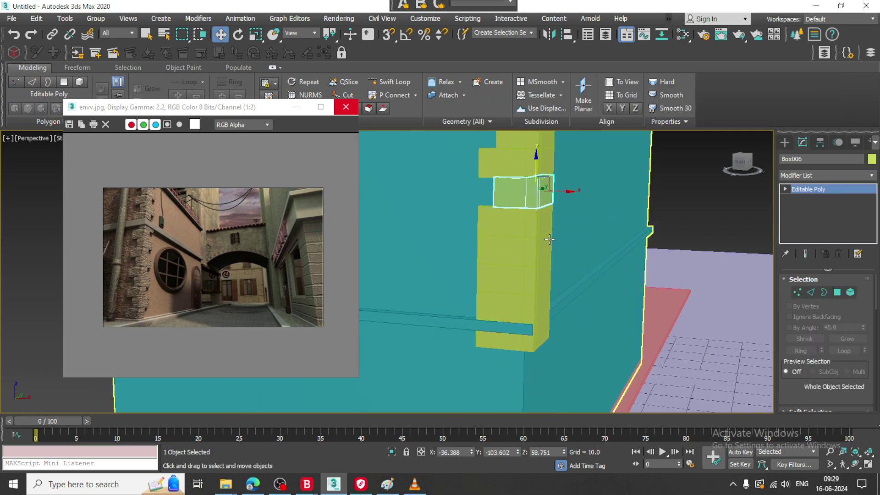
left_click(505, 246)
key("1")
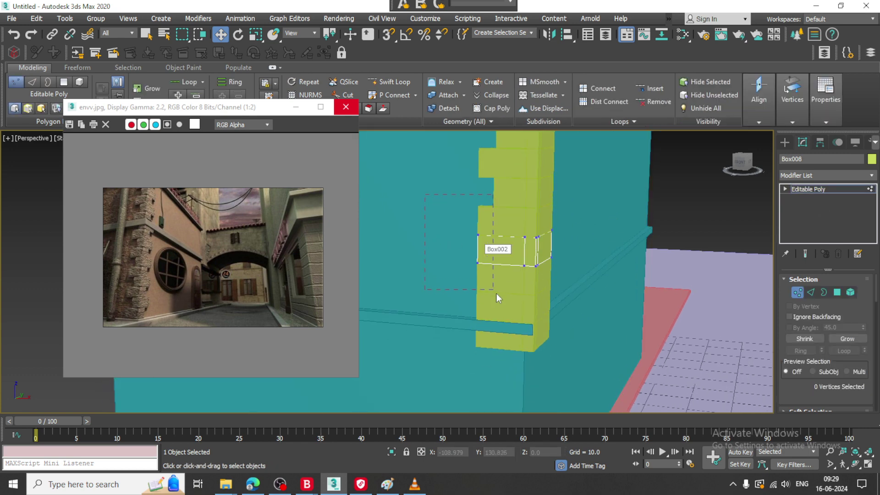
left_click_drag(497, 293, 496, 292)
mouse_move(508, 255)
left_mouse_down()
mouse_move(529, 258)
mouse_move(522, 260)
left_mouse_up()
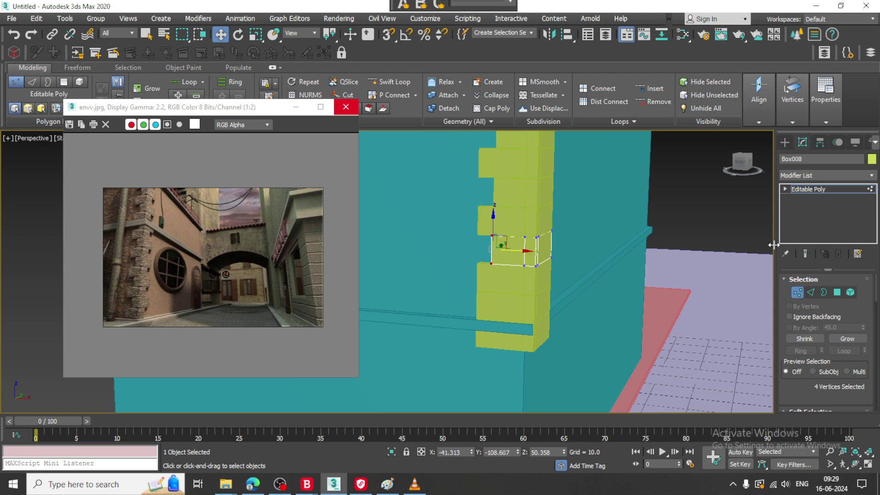
left_click(847, 188)
- Shorten the eighth brick, just above the ledge band, by moving its outer end vertices inward along X, and leave vertex editing
left_click(493, 302)
key("1")
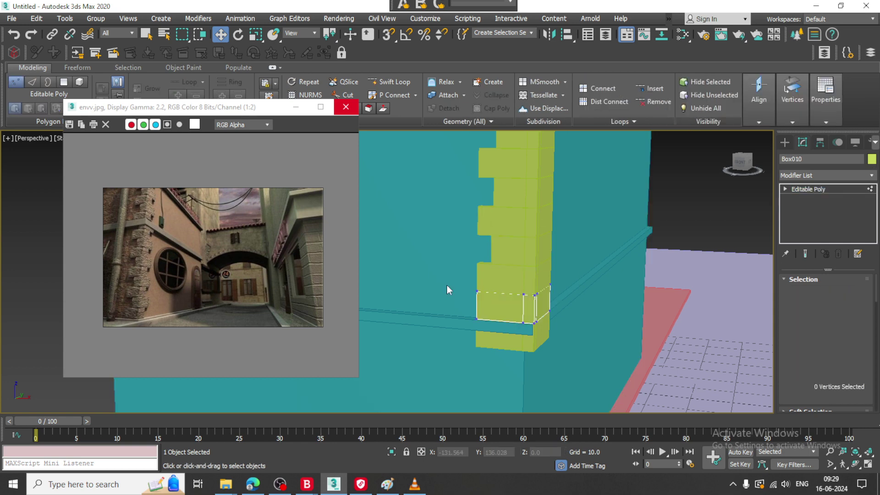
left_click_drag(451, 263, 501, 342)
left_click_drag(500, 307, 517, 307)
middle_click_drag(587, 303, 577, 250, "alt")
left_click(840, 189)
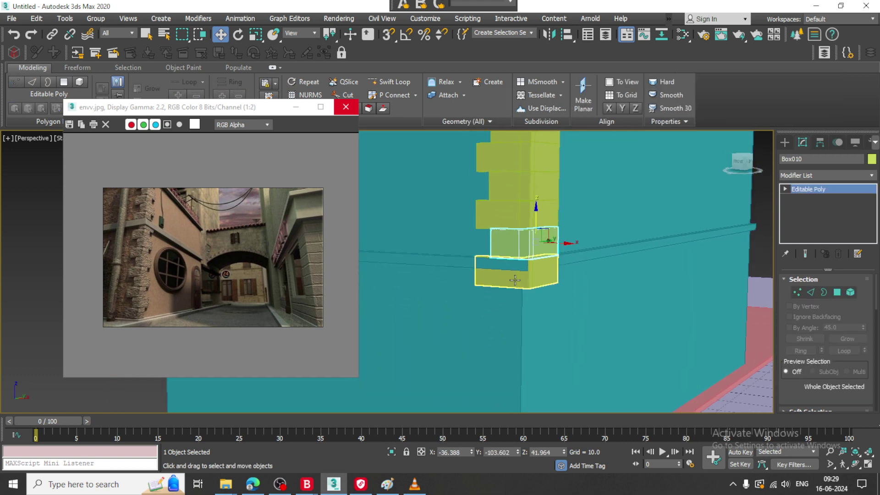
- Move the lowest brick just below the ledge band to Z 36.159, and clone it straight down as seven copies
left_click_drag(535, 253, 539, 264, "shift")
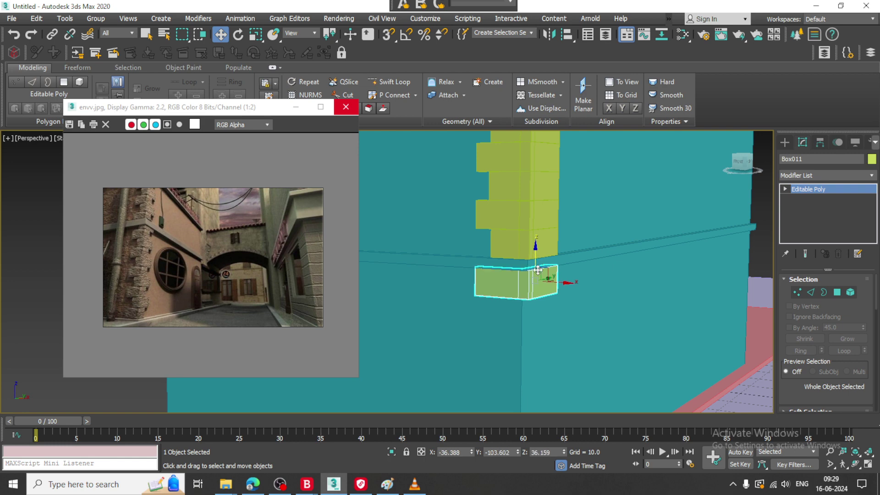
middle_click_drag(539, 263, 543, 225, "alt")
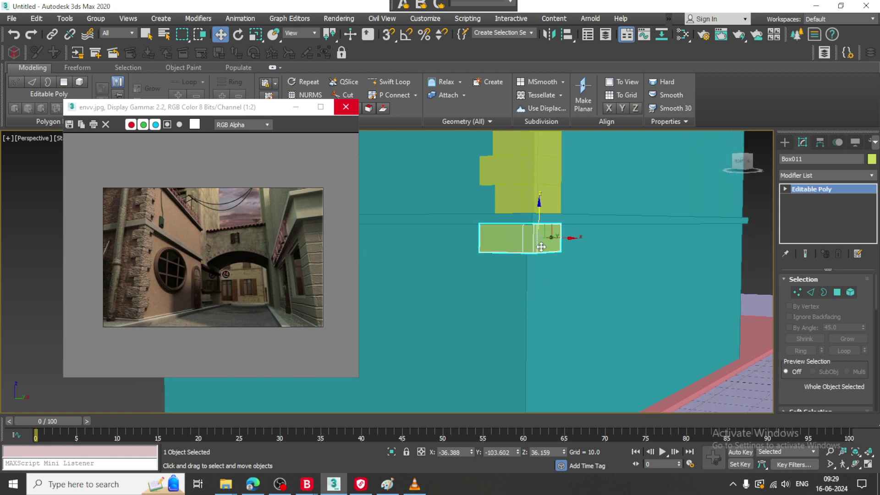
mouse_move(543, 225)
left_mouse_down("shift")
mouse_move(544, 261)
mouse_move(548, 248)
left_mouse_up("shift")
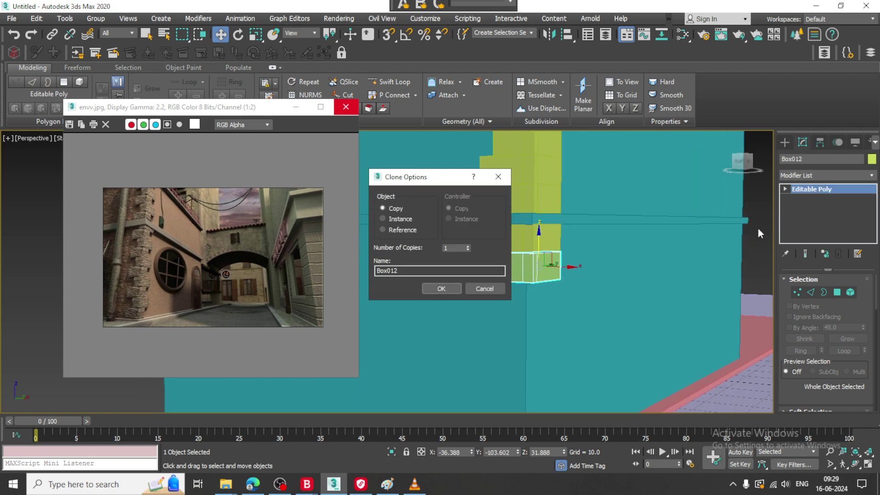
left_click(450, 284)
- Clone one more brick at the foot of the column, and raise it to about Z 2.157 against the brick above
mouse_move(535, 399)
middle_mouse_down()
mouse_move(632, 173)
mouse_move(622, 252)
middle_mouse_up()
left_click_drag(525, 256, 534, 285, "shift")
left_click(446, 291)
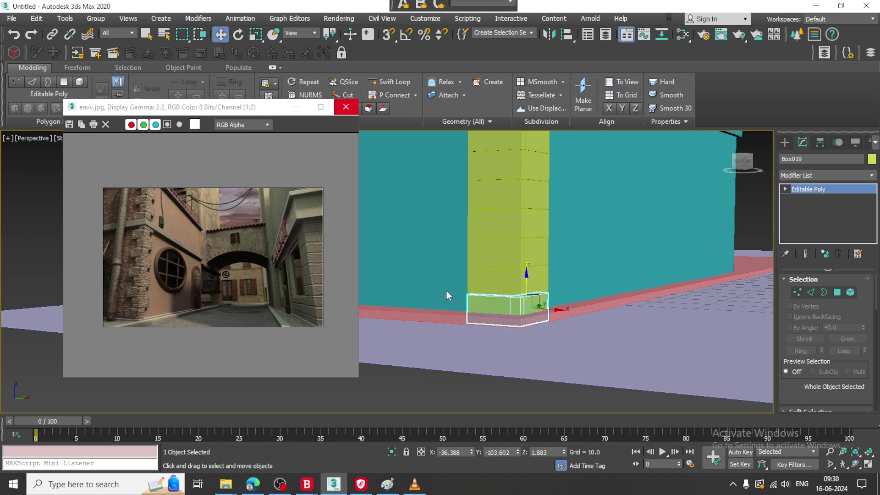
scroll(536, 296, "up", 4)
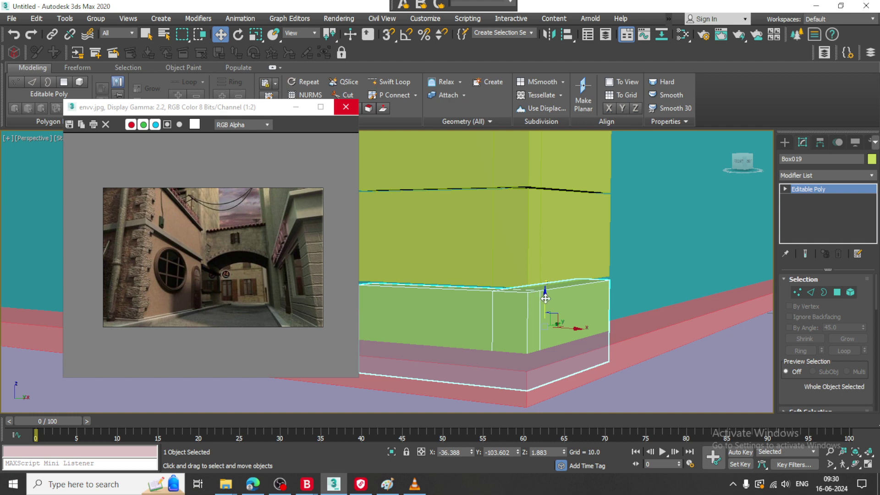
left_click_drag(545, 298, 540, 291)
scroll(566, 245, "up", 3)
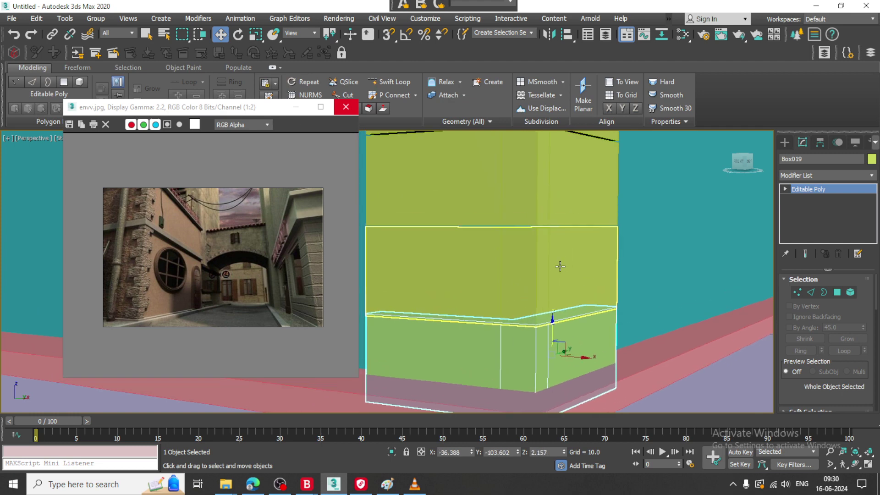
- Shorten the first brick below the ledge band by moving its outer end vertices inward along X, and leave vertex editing
scroll(560, 266, "down", 5)
middle_click_drag(565, 324, 558, 257)
left_click(536, 249)
key("1")
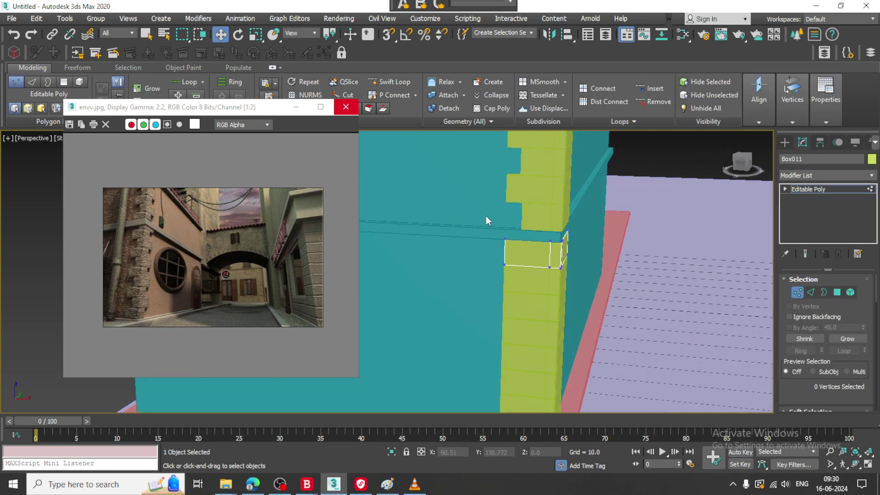
left_click_drag(486, 217, 544, 257)
scroll(525, 254, "up", 2)
left_click(849, 189)
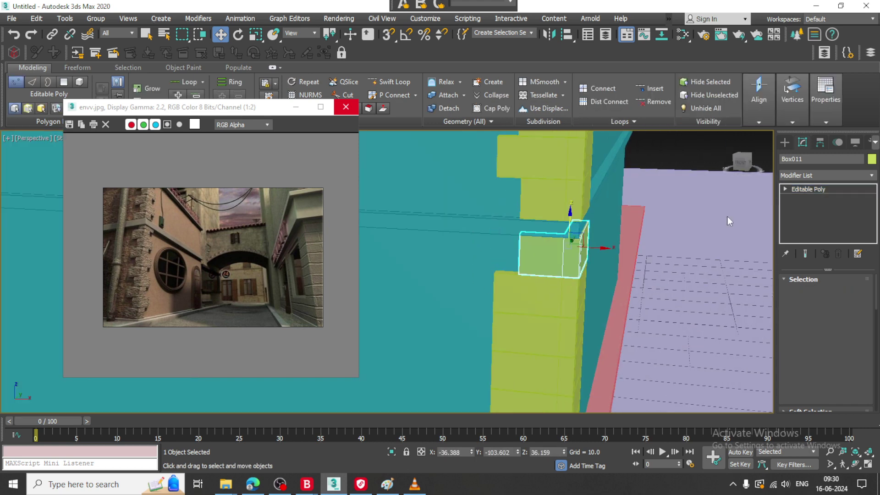
- Shorten the third brick below the ledge band by moving its four outer end vertices inward along X, and leave vertex editing
left_click(534, 330)
middle_click_drag(538, 282, 537, 224)
key("1")
left_click_drag(468, 219, 507, 335)
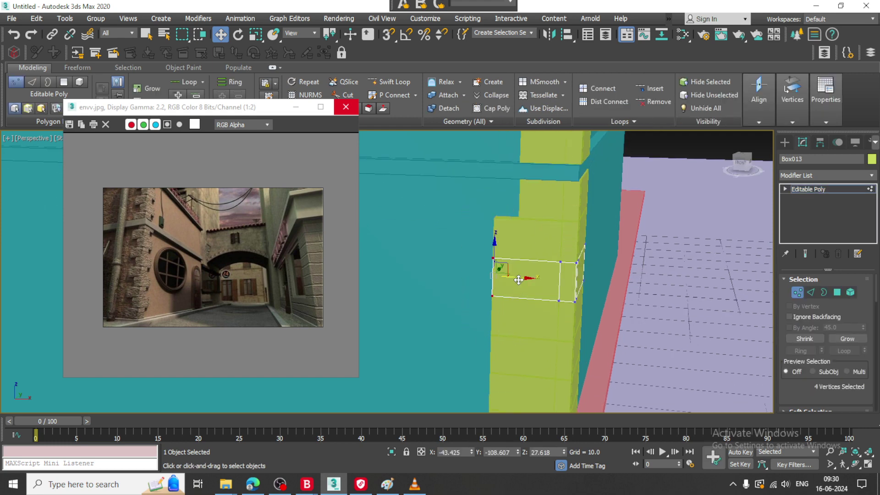
left_click_drag(519, 279, 548, 282)
left_click(847, 190)
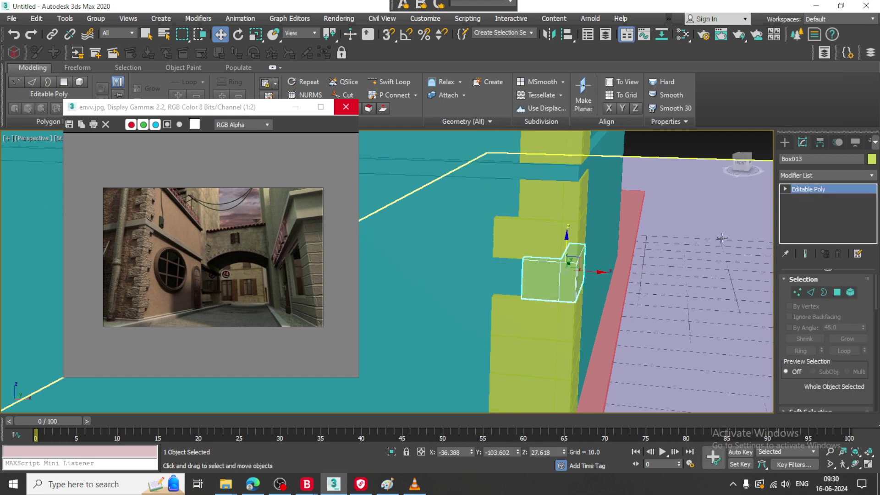
middle_click_drag(683, 258, 653, 149)
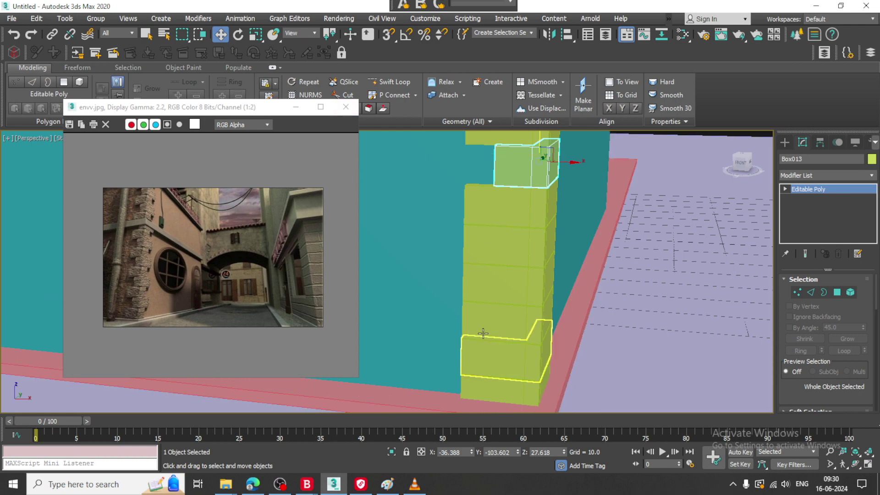
left_click(279, 486)
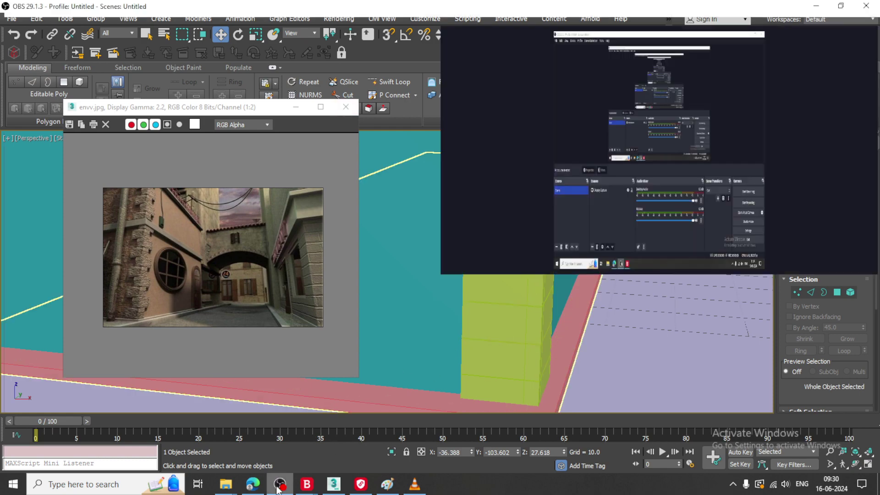
left_click(279, 485)
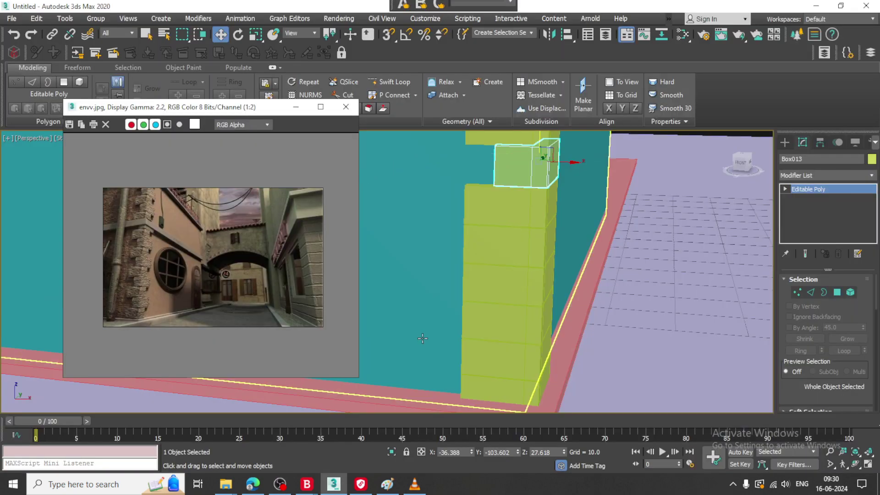
- Shorten the fifth brick below the ledge band by moving its four outer end vertices inward along X, and leave vertex editing
left_click(474, 232)
left_click_drag(493, 315, 493, 312)
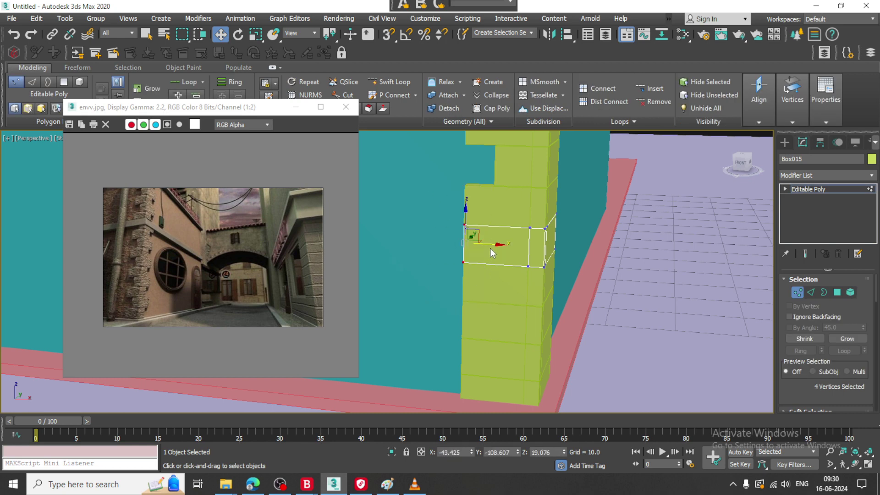
left_click_drag(491, 248, 517, 248)
left_click(819, 189)
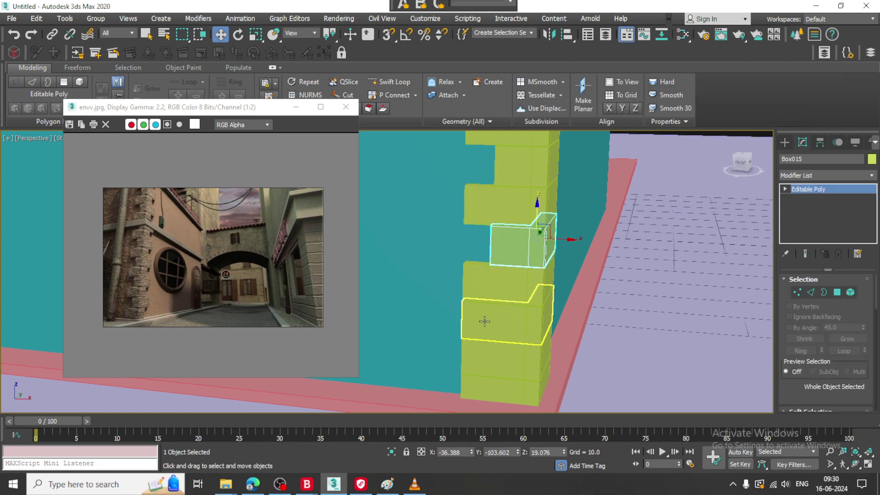
- Shorten the seventh brick below the ledge band by moving its outer end vertices inward along X, and leave vertex editing
left_click(485, 322)
key("1")
left_click_drag(431, 265, 495, 375)
left_click_drag(490, 320, 521, 321)
left_click(833, 190)
- Shorten the lowest brick on the pavement by moving its four outer end vertices inward to about X -40.734
left_click(479, 383)
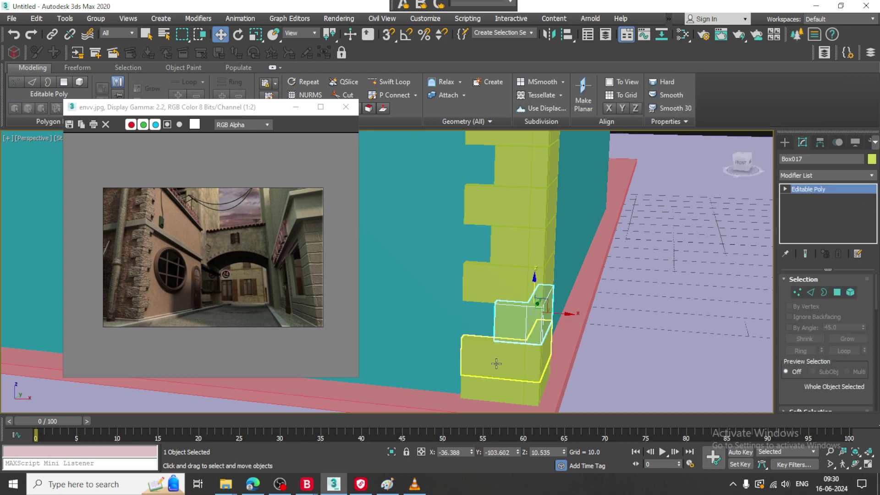
key("1")
left_click_drag(425, 325, 488, 460)
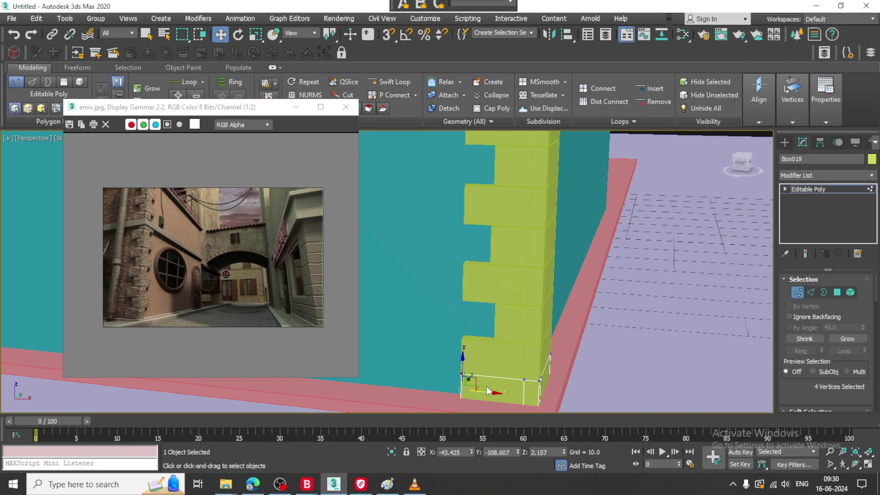
left_click_drag(486, 387, 512, 389)
- On the corner's other face, shorten the top brick by moving its four end vertices inward to about Y -102.117, and leave vertex editing
middle_click_drag(592, 156, 611, 306)
scroll(562, 254, "down", 5)
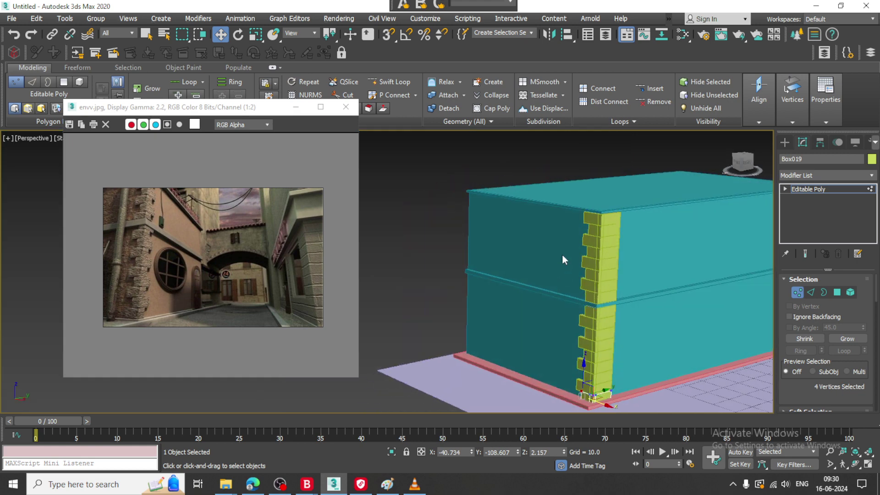
scroll(615, 248, "up", 4)
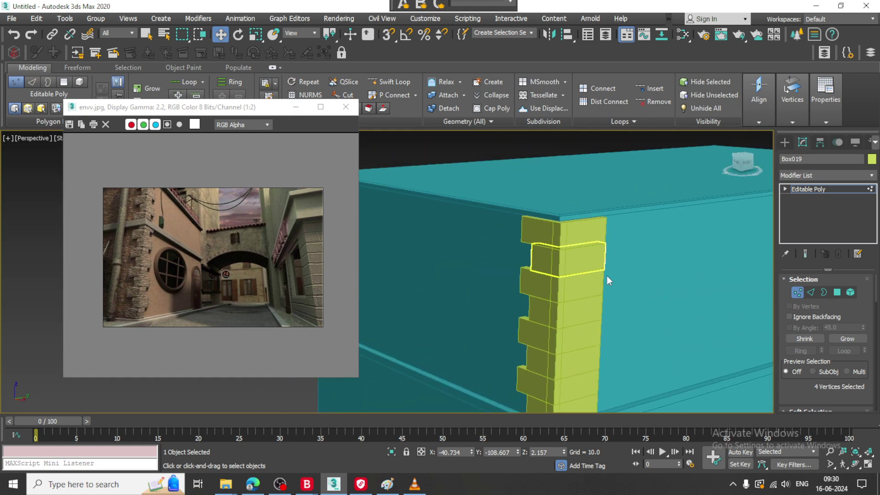
middle_click_drag(607, 275, 619, 281, "alt")
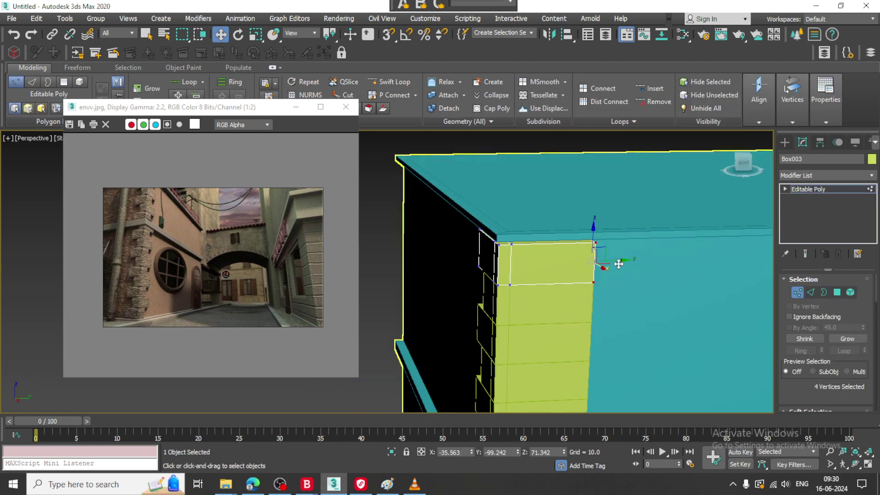
left_click_drag(619, 261, 593, 260)
middle_click_drag(556, 287, 574, 290, "alt")
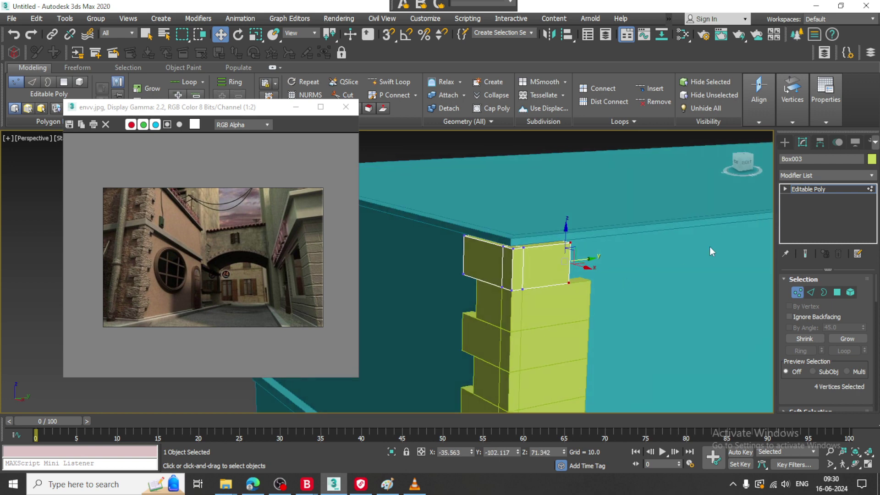
left_click(833, 189)
- Shorten the third brick from the top on this face by moving its end vertices inward to about Y -102.371, and leave vertex editing
left_click(569, 351)
key("1")
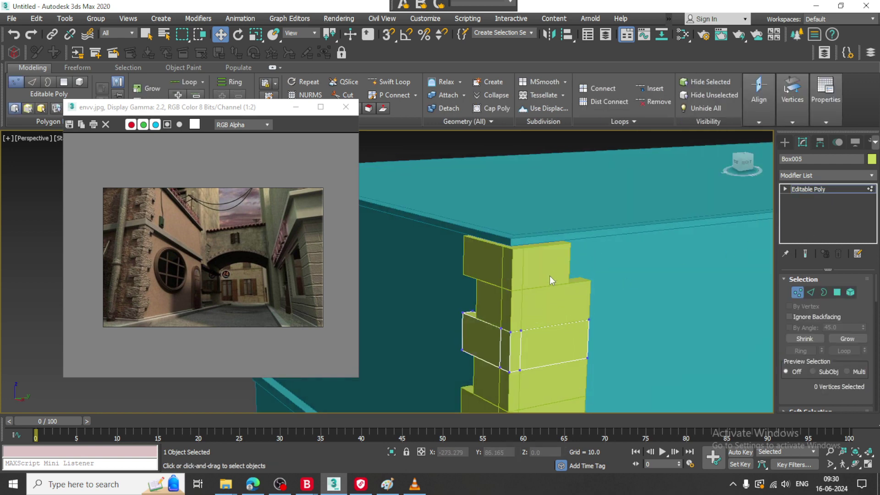
left_click_drag(629, 424, 615, 404)
left_click_drag(605, 336, 579, 334)
middle_click_drag(617, 337, 573, 310, "alt")
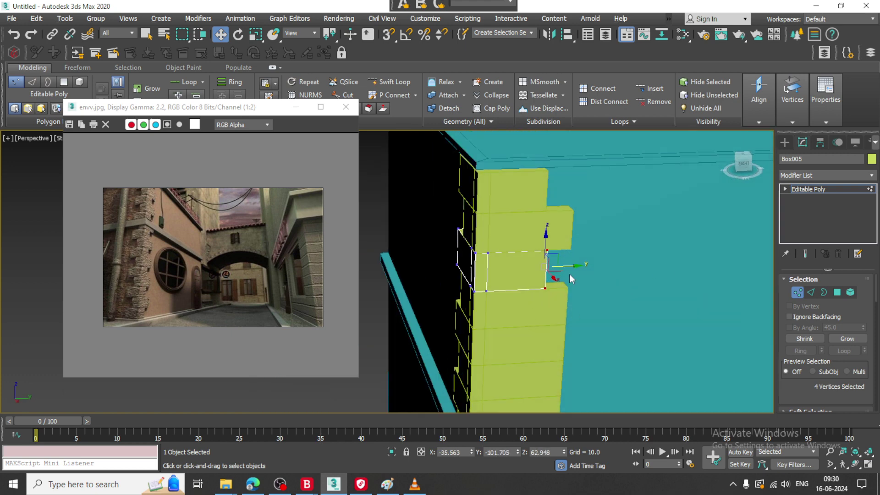
left_click_drag(562, 267, 552, 273)
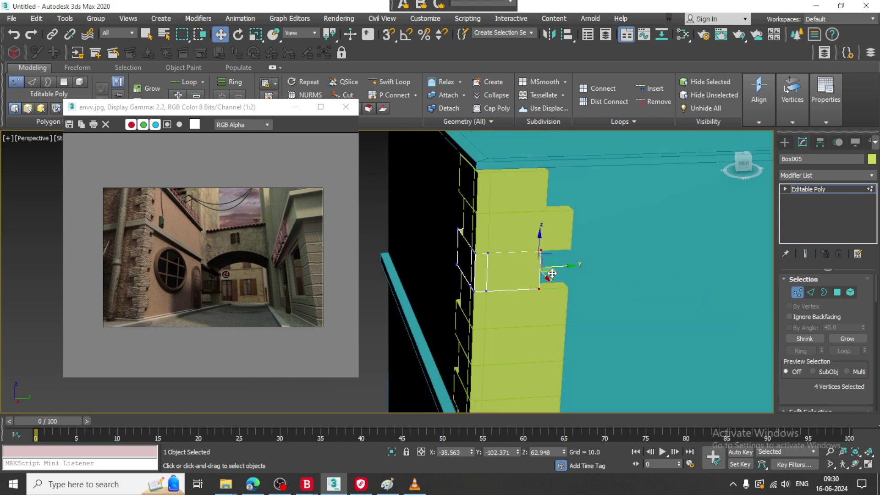
left_click(842, 189)
- Shorten the fifth brick from the top on this face by moving its four end vertices inward along Y, and leave vertex editing
middle_click_drag(523, 268, 547, 303, "alt")
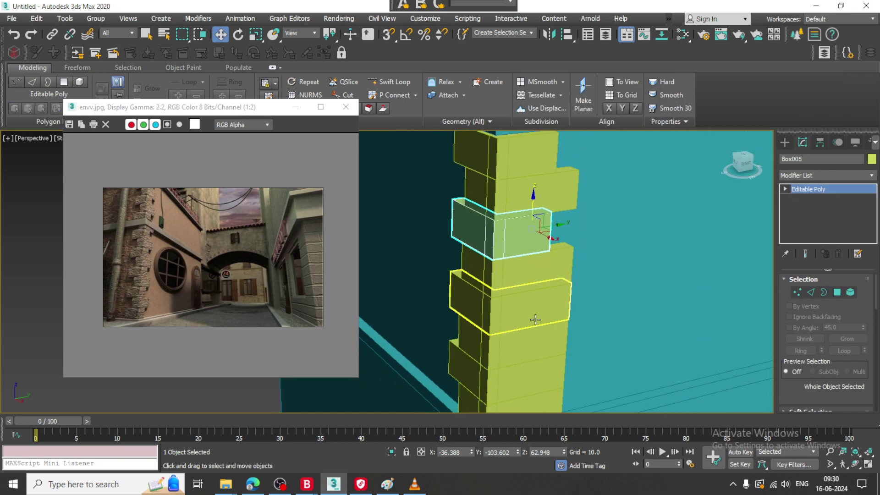
left_click(536, 320)
key("1")
left_click_drag(622, 248, 522, 371)
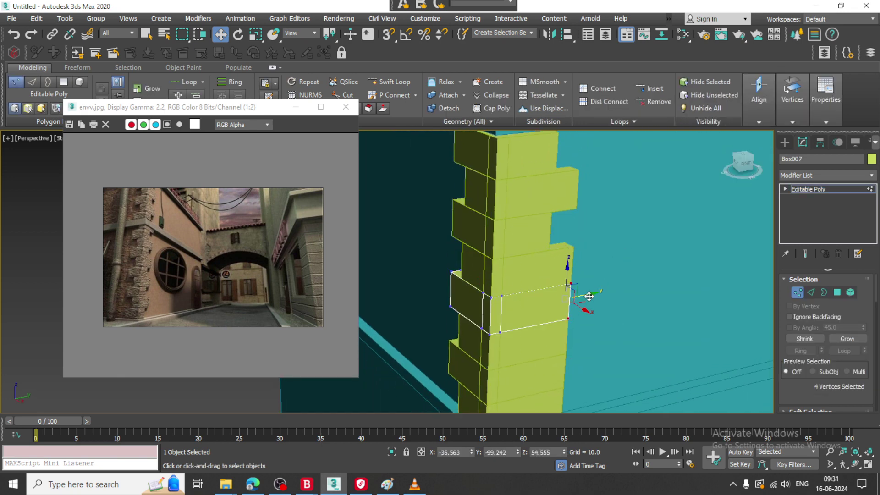
left_click_drag(589, 297, 559, 296)
key("1")
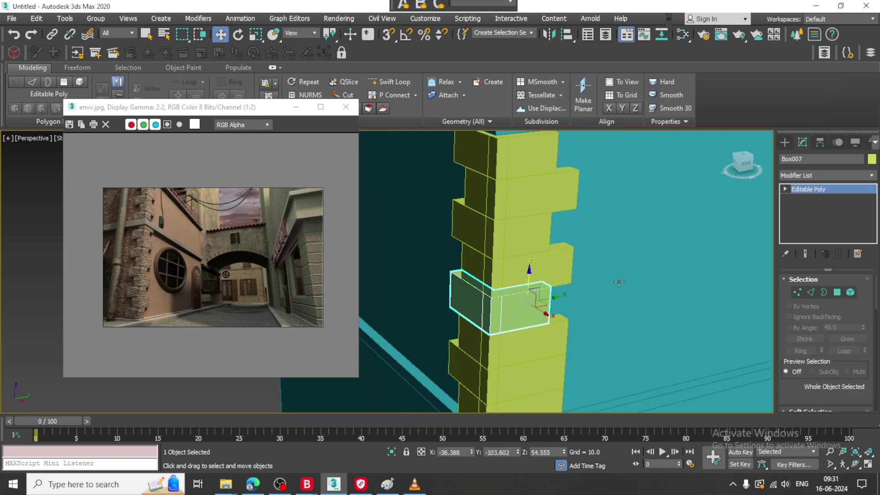
- Shorten the seventh brick from the top on this face by moving its four end vertices inward along Y, and leave vertex editing
middle_click_drag(529, 334, 535, 265)
left_click(546, 296)
key("1")
left_click_drag(642, 248, 622, 265)
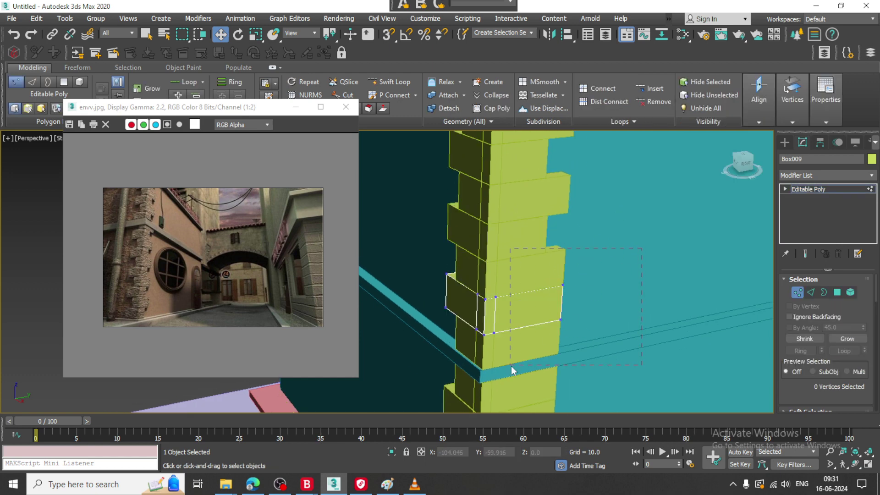
left_click_drag(511, 366, 512, 365)
left_click_drag(576, 297, 559, 298)
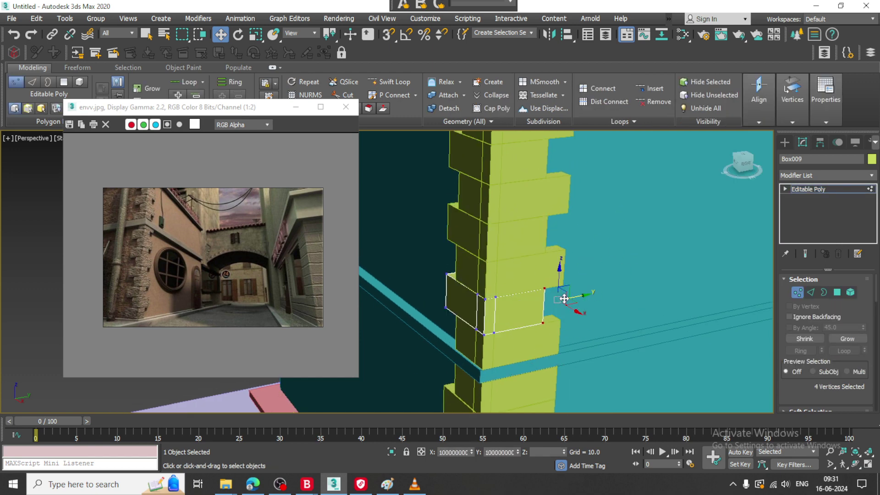
middle_click_drag(709, 319, 705, 211)
left_click(836, 189)
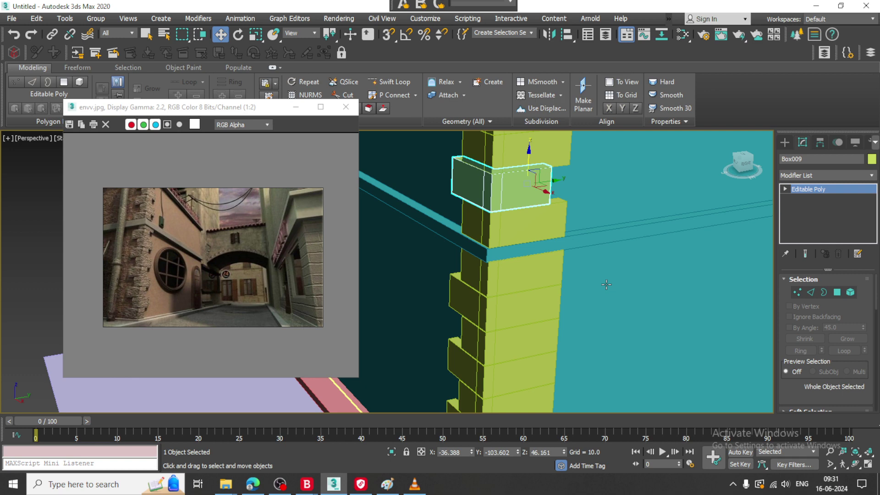
- Shorten the second brick below the ledge band by moving its four end vertices inward to about Y -101.391, and leave vertex editing
left_click(531, 314)
key("1")
left_click_drag(544, 329, 620, 268)
middle_click_drag(612, 301, 579, 301, "alt")
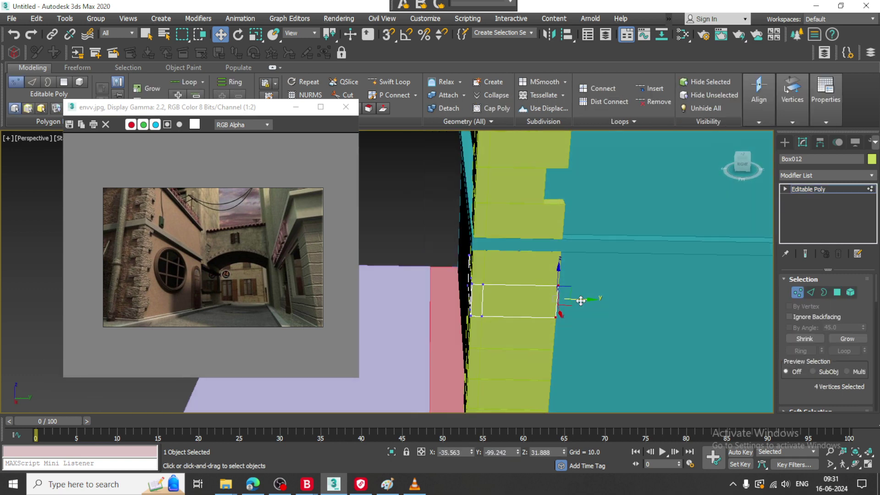
left_click_drag(580, 300, 565, 298)
middle_click_drag(565, 299, 766, 236, "alt")
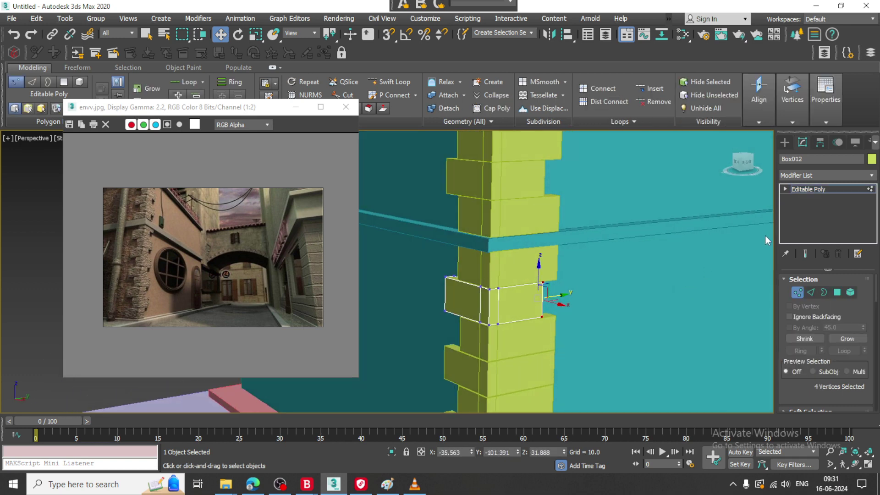
left_click(836, 191)
- Shorten the fourth brick below the ledge band by moving its four end vertices inward along Y, and leave vertex editing
middle_click_drag(631, 271, 624, 190)
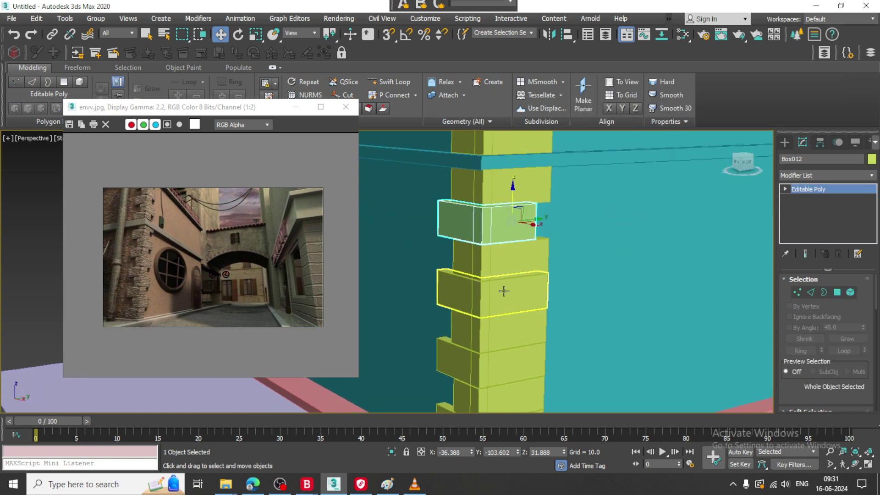
left_click(503, 296)
key("1")
left_click_drag(498, 347, 498, 347)
middle_click_drag(498, 347, 554, 298, "alt")
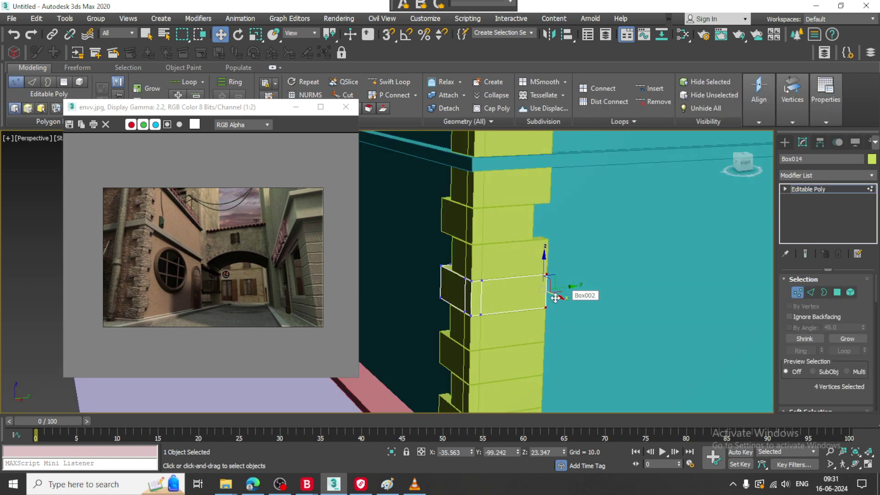
key("F3")
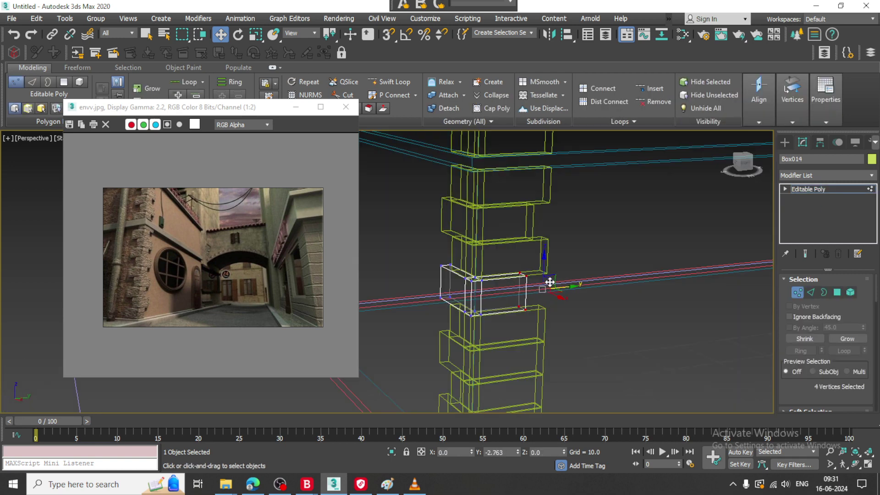
key("F3")
left_click(832, 188)
- Shorten the sixth brick below the ledge band by moving its four end vertices inward along Y, and leave vertex editing
middle_click_drag(653, 286, 644, 230)
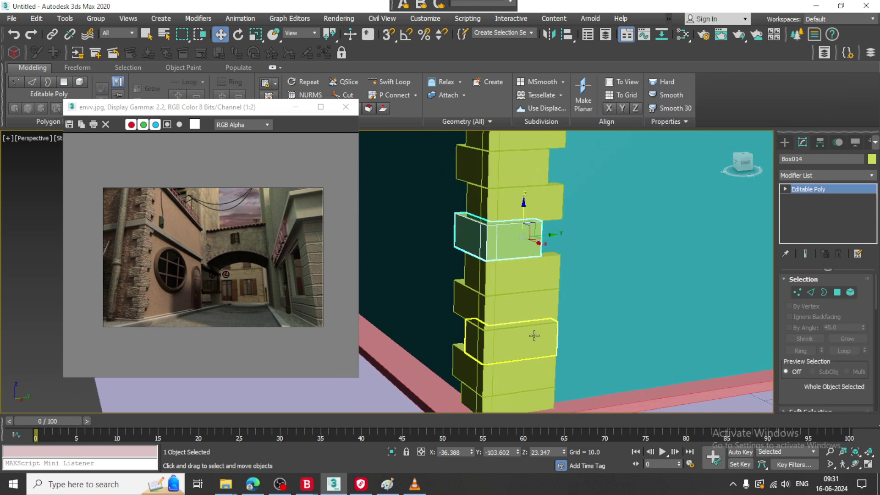
left_click(527, 309)
key("1")
left_click_drag(608, 245, 524, 361)
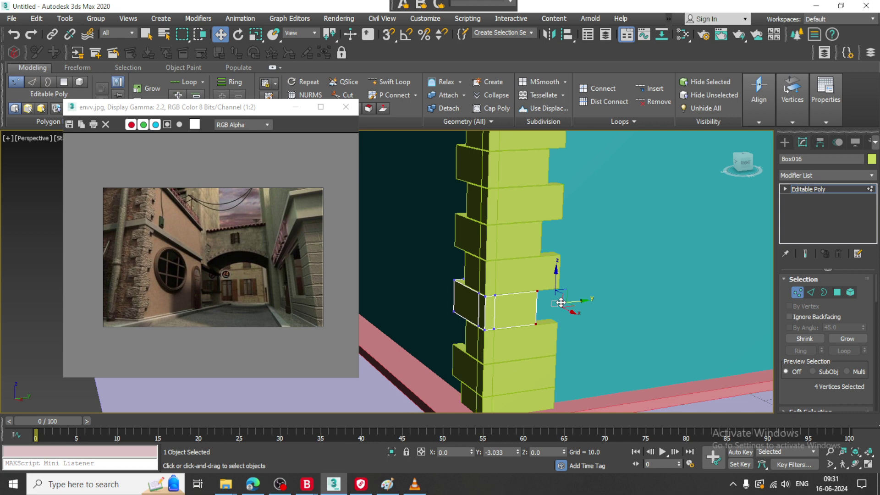
left_click(833, 188)
- Shorten the eighth brick below the ledge band by moving its four end vertices inward to about Y -101.79, and leave vertex editing
middle_click_drag(641, 292, 645, 230)
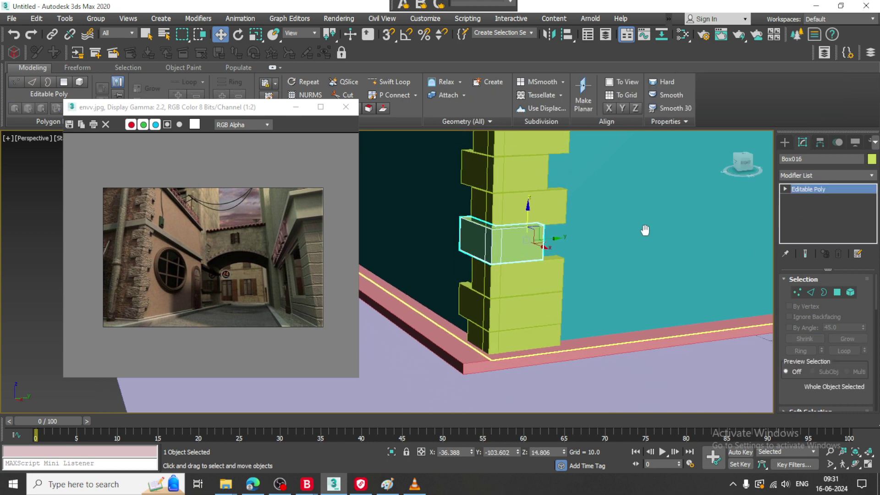
left_click(524, 302)
key("1")
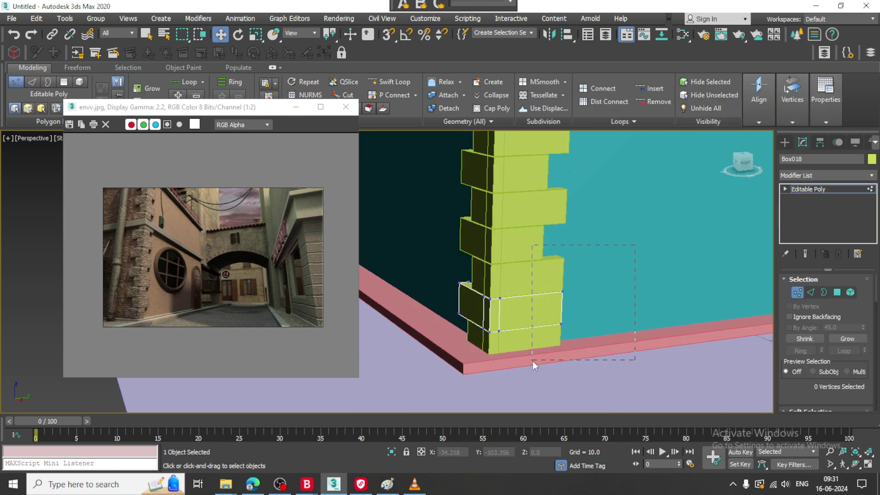
left_click_drag(533, 362, 532, 362)
left_click_drag(581, 302, 564, 303)
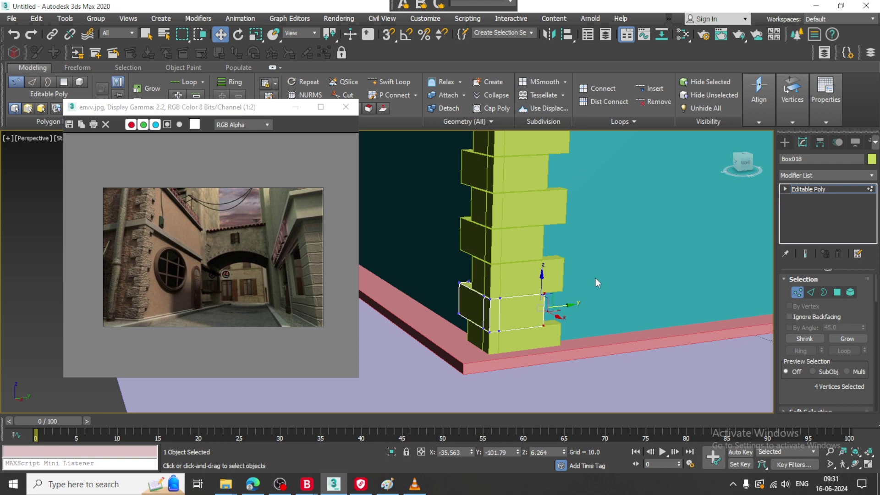
middle_click_drag(595, 279, 588, 242, "alt")
scroll(587, 242, "down", 3)
middle_click_drag(587, 242, 527, 315)
scroll(590, 315, "down", 6)
scroll(548, 296, "up", 5)
middle_click_drag(527, 315, 530, 305, "alt")
middle_click_drag(547, 246, 578, 284)
left_click(840, 189)
middle_click_drag(651, 303, 612, 253, "alt")
scroll(612, 252, "up", 3)
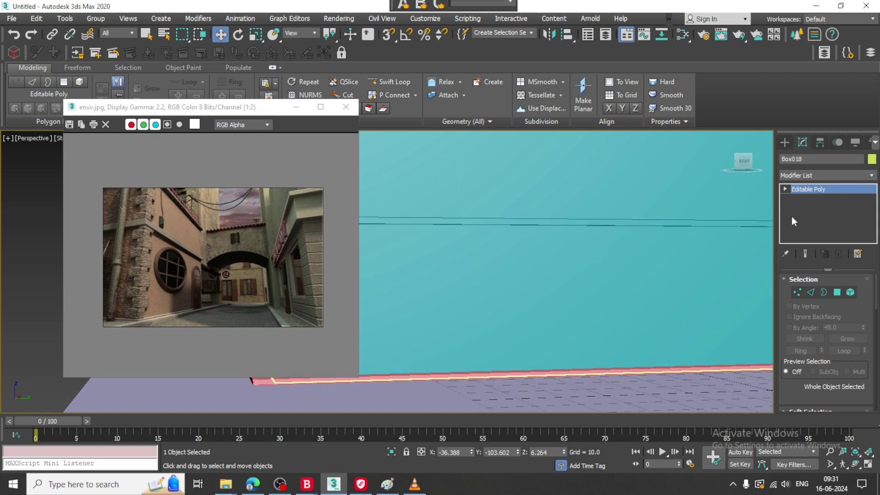
left_click(786, 142)
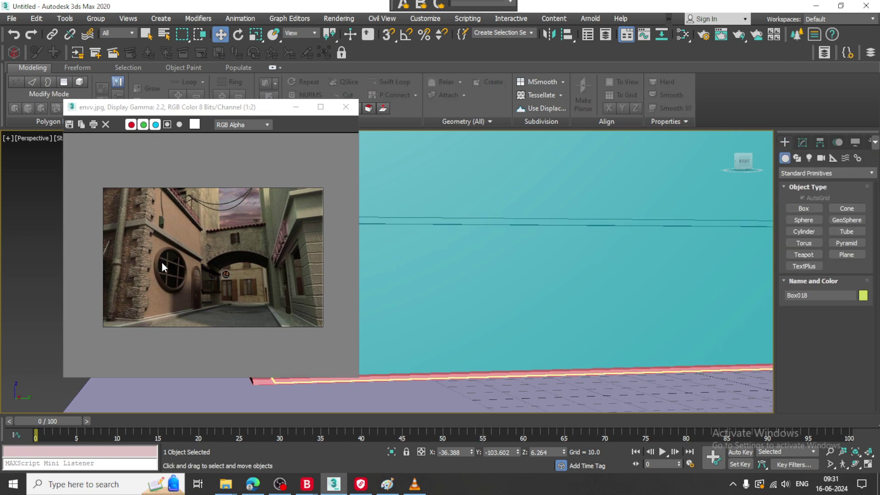
middle_click_drag(644, 302, 678, 294)
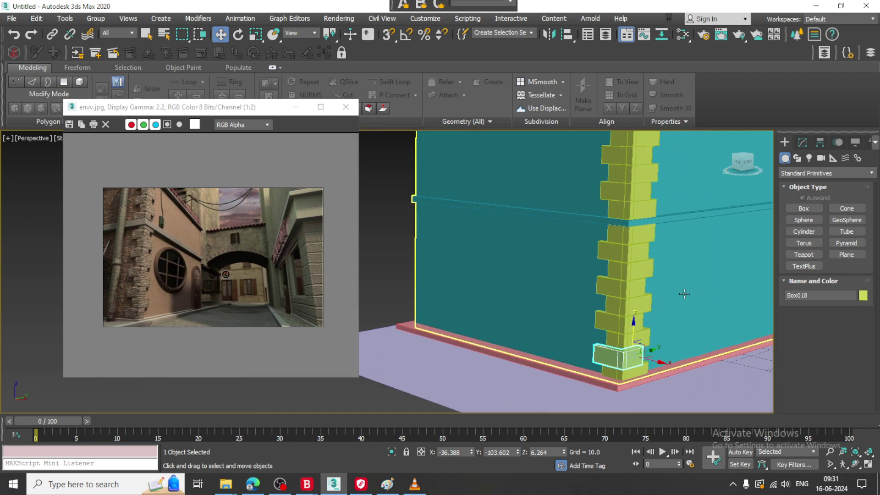
left_click(798, 158)
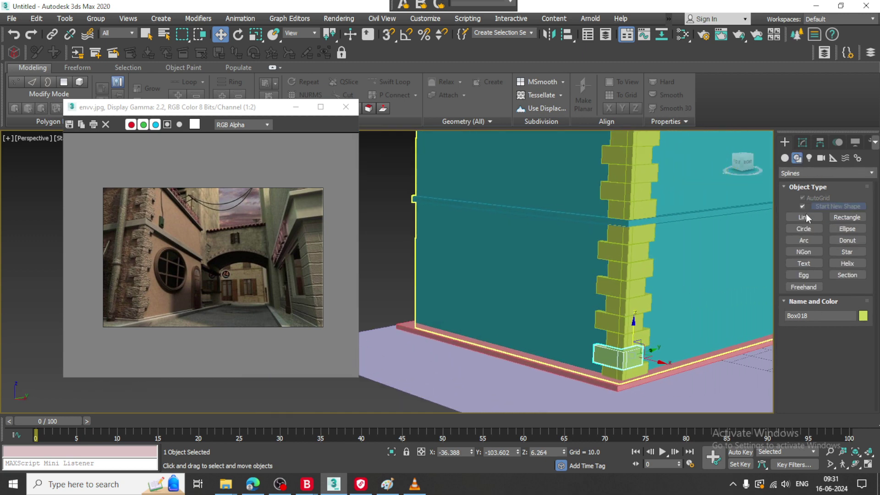
left_click(804, 216)
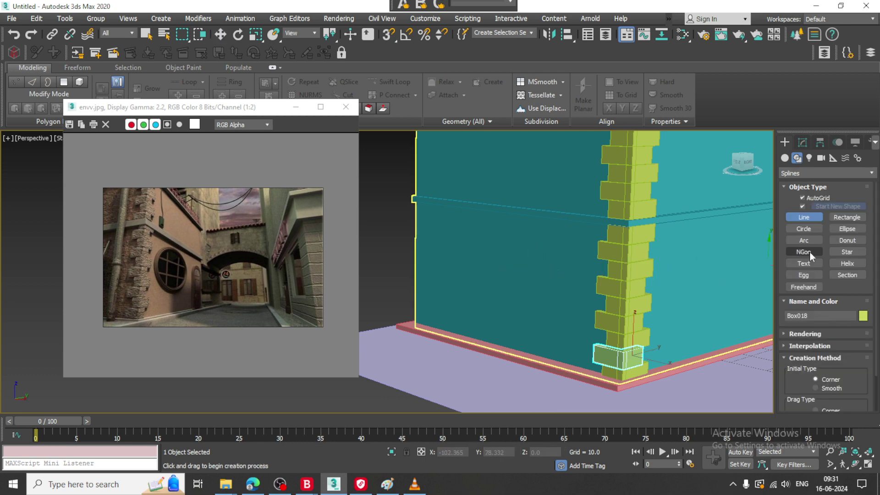
key("w")
left_click(785, 160)
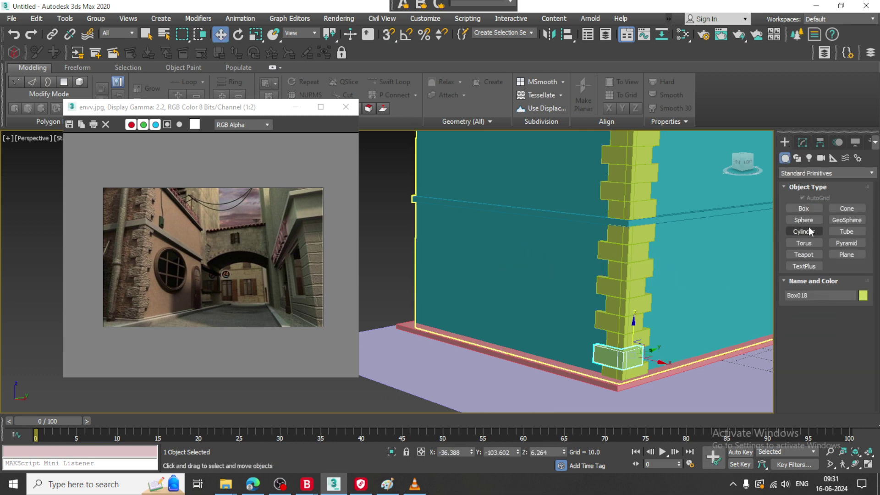
left_click(807, 232)
middle_click_drag(598, 311, 645, 351, "alt")
scroll(611, 351, "up", 3)
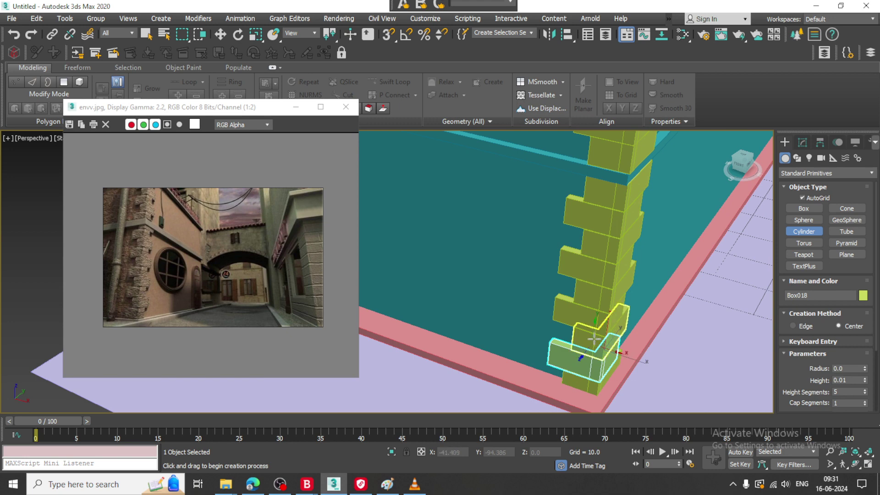
key("w")
- Extend the pavement beyond the building's narrow front by moving its four end vertices outward to about Y -126.232
middle_click_drag(595, 338, 522, 344, "alt")
left_click(522, 355)
key("1")
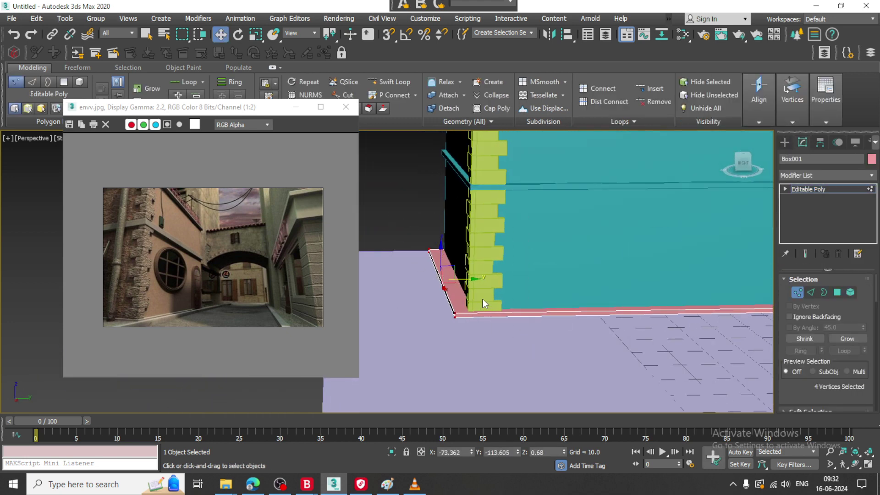
middle_click_drag(470, 282, 514, 342, "alt")
- Save the scene as "game env_1" in the June 2024 folder on drive D
key("ctrl+s")
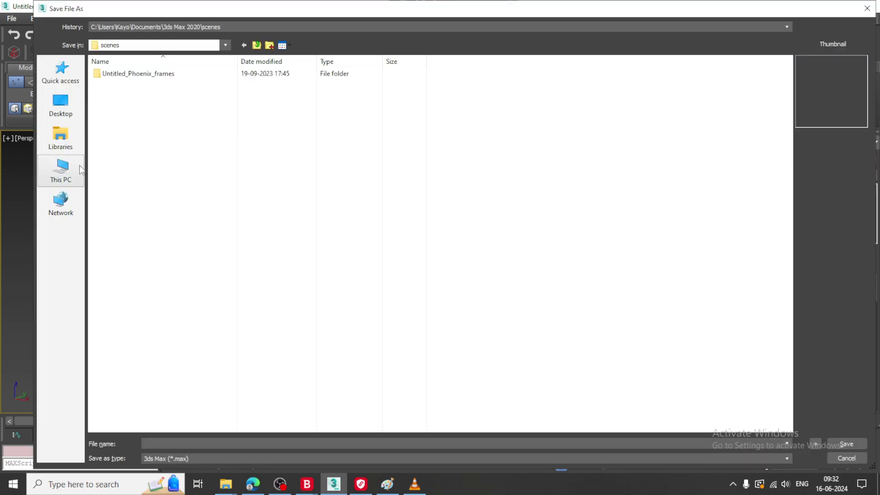
left_click(61, 170)
left_click(268, 161)
double_click(267, 161)
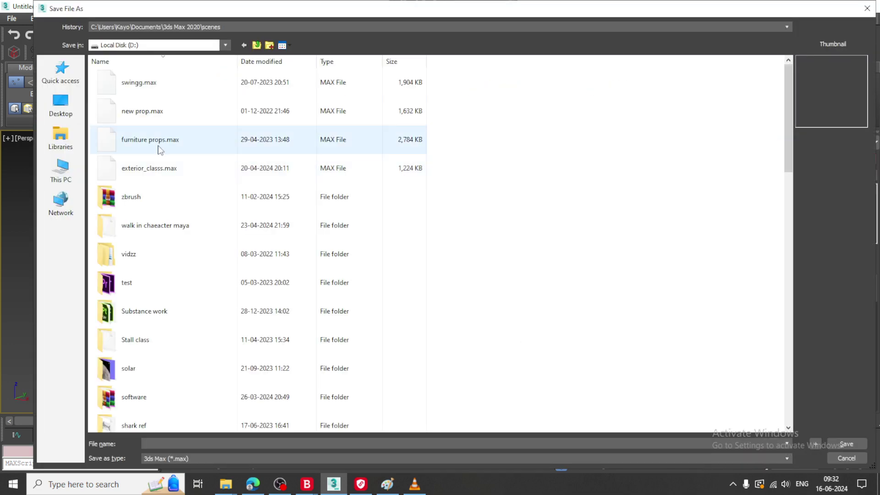
scroll(160, 200, "down", 10)
double_click(152, 83)
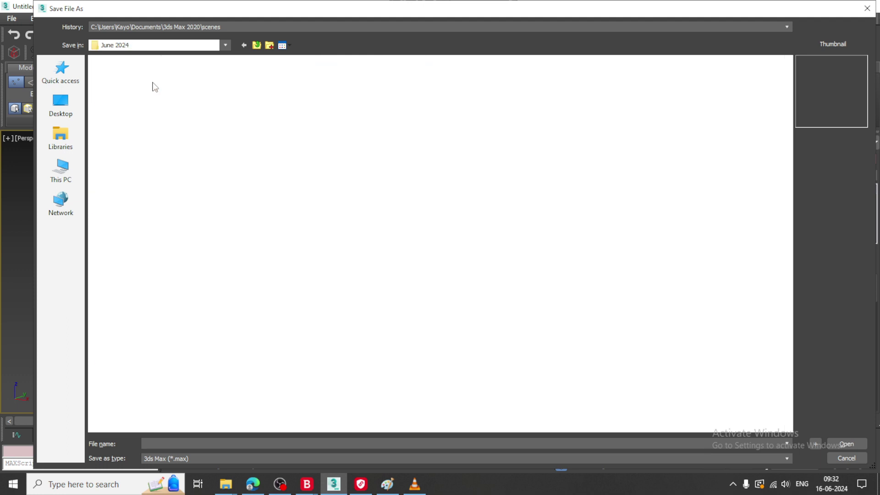
type("game env_1")
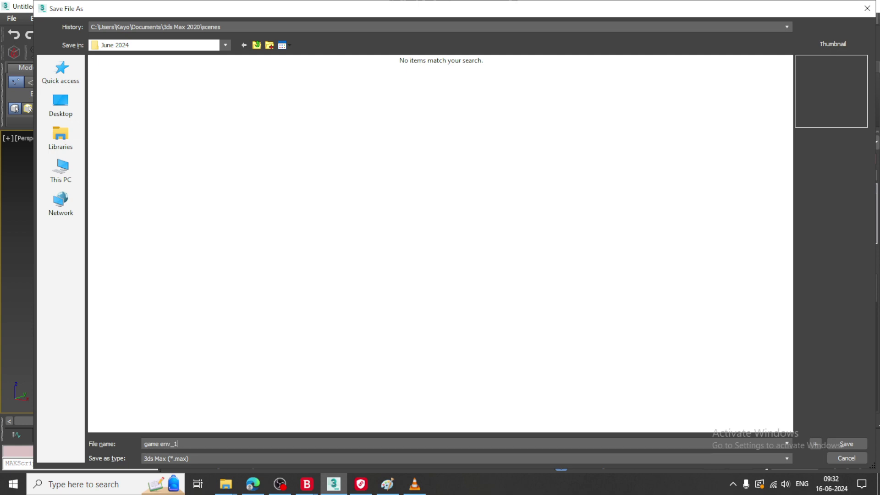
key("Return")
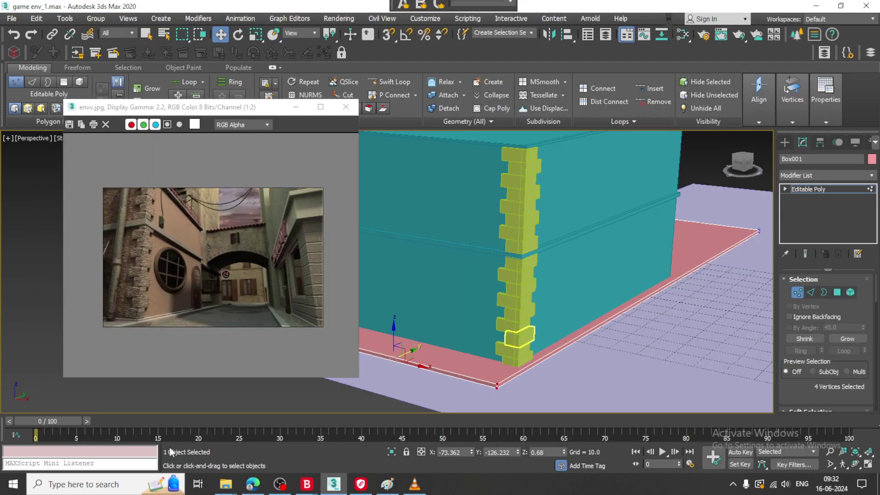
- Create a vertical cylinder beside the corner bricks as a drainpipe, about 2.19 in radius and 73.048 high, rising to the roof edge
mouse_move(581, 277)
middle_mouse_down("alt")
mouse_move(581, 263)
mouse_move(584, 280)
middle_mouse_up("alt")
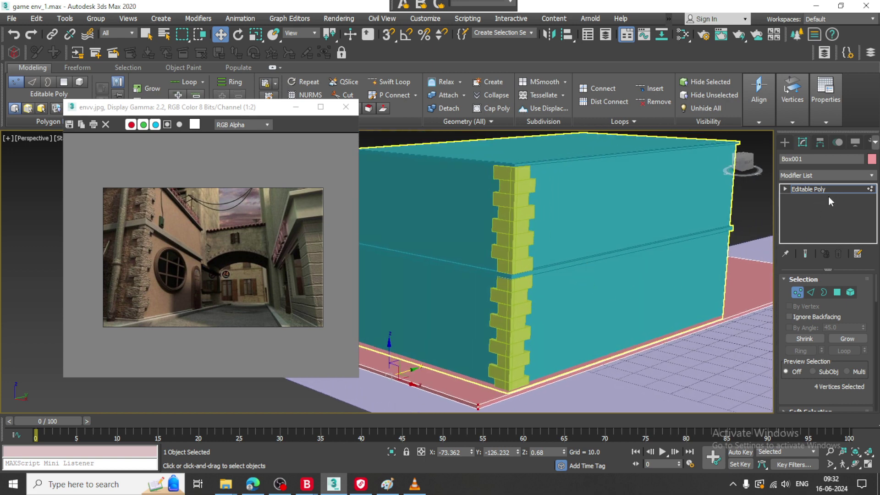
left_click(786, 143)
mouse_move(501, 319)
middle_mouse_down("alt")
mouse_move(465, 243)
mouse_move(530, 300)
mouse_move(515, 328)
middle_mouse_up("alt")
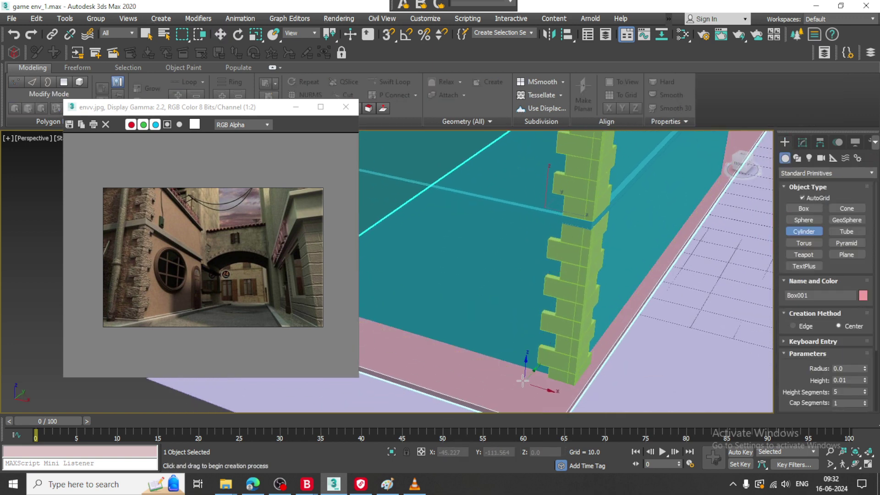
left_click_drag(517, 375, 523, 381)
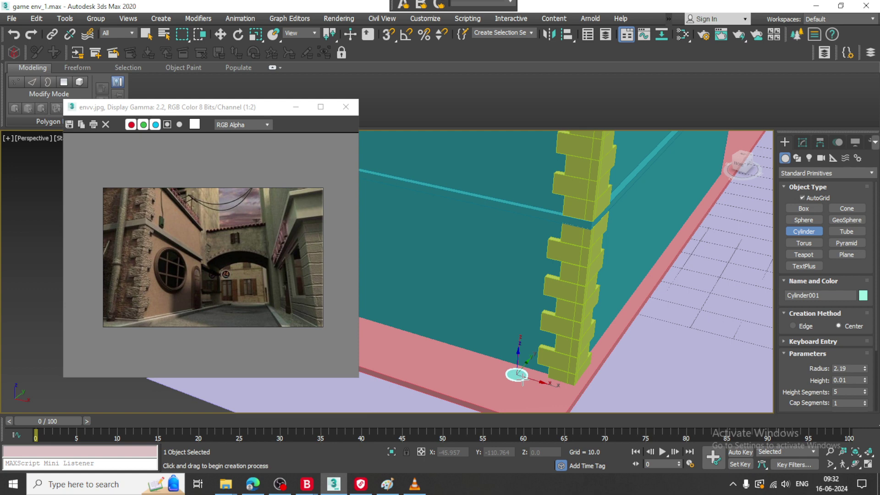
scroll(523, 128, "down", 4)
middle_click_drag(523, 129, 527, 293)
key("w")
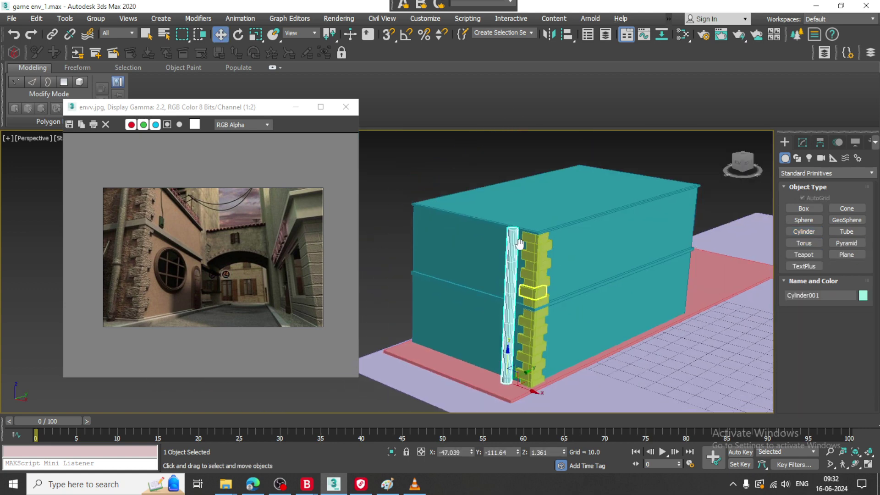
scroll(529, 249, "up", 4)
scroll(530, 249, "up", 2)
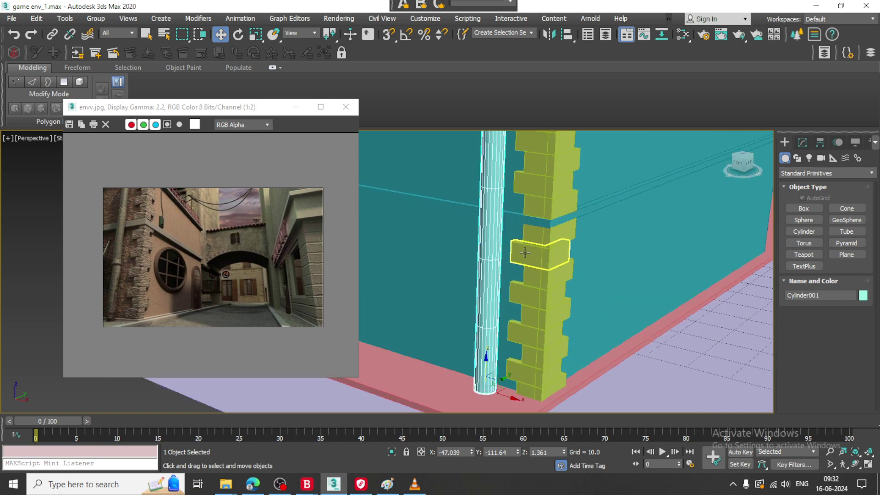
- Thin the drainpipe to a radius of about 1.468 and move it away from the corner bricks to about X -49.023
left_click(803, 142)
left_click_drag(865, 296, 871, 311)
middle_click_drag(527, 319, 541, 318, "alt")
left_click_drag(505, 391, 485, 389)
scroll(482, 275, "up", 2)
- Convert the drainpipe to Editable Poly and add edge loops around its lower part with Swift Loop
right_click(472, 261)
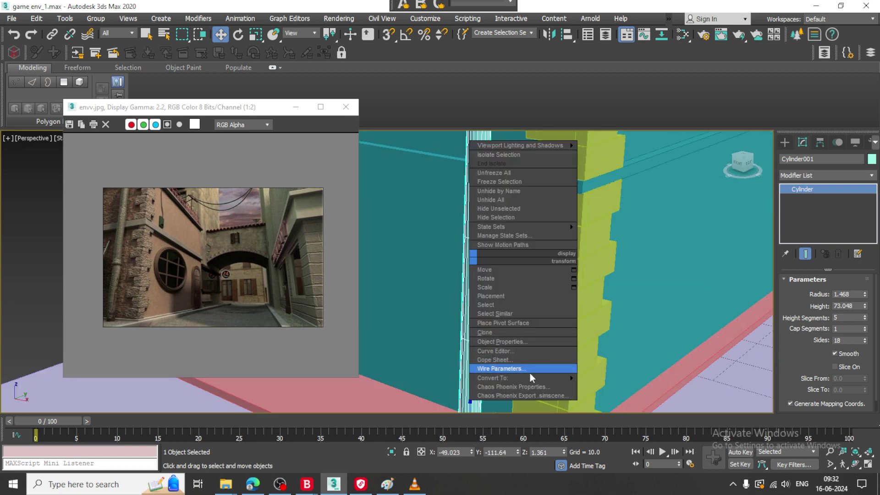
mouse_move(558, 377)
left_click(618, 387)
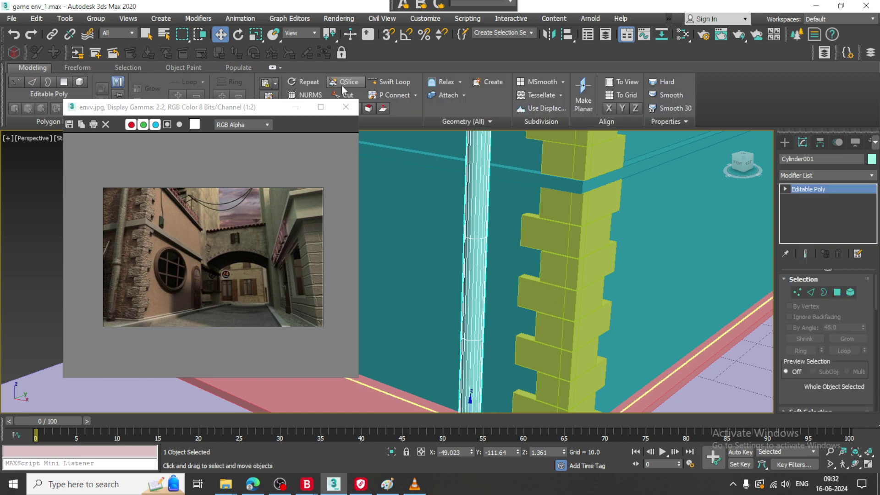
left_click(389, 82)
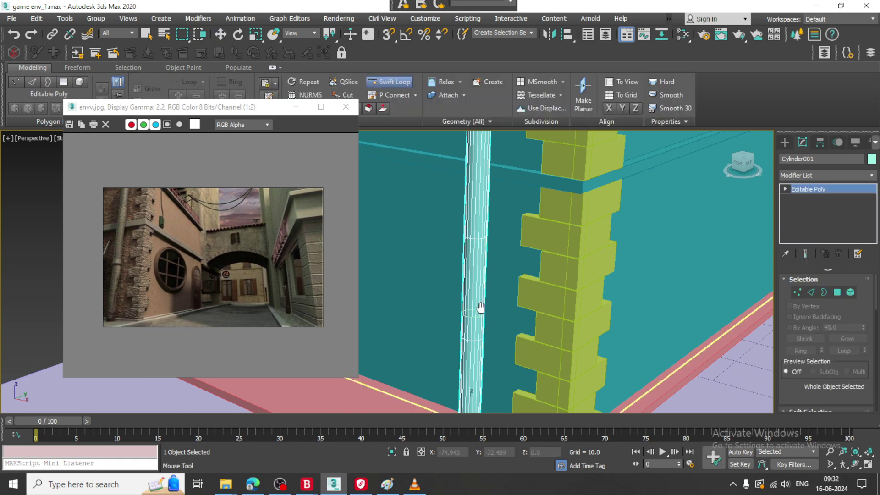
middle_click_drag(480, 307, 485, 202)
scroll(479, 254, "up", 2)
scroll(475, 258, "up", 2)
key("w")
- Shift the vertex ring below the closely spaced loops sideways to about X -48.739 to bend the drainpipe slightly
key("1")
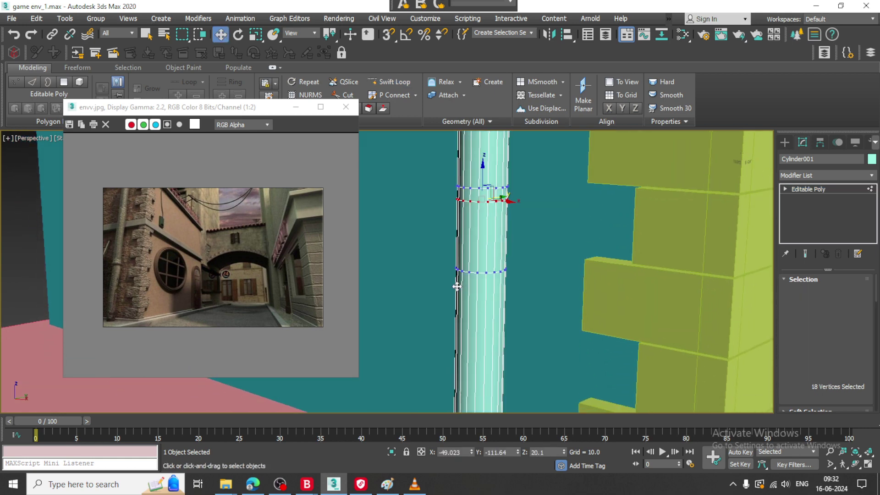
left_click_drag(413, 238, 531, 303)
left_click_drag(504, 272, 508, 272)
middle_click_drag(501, 248, 502, 290)
- Bevel the polygon band between the drainpipe's close lower loops along local normals, with height 0.198 and outline -0.173, forming a collar
left_click(838, 294)
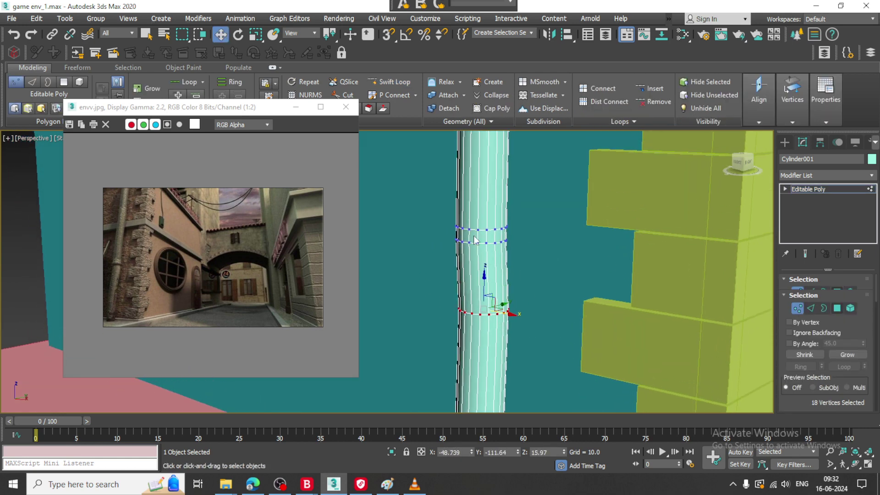
left_click_drag(563, 241, 563, 242)
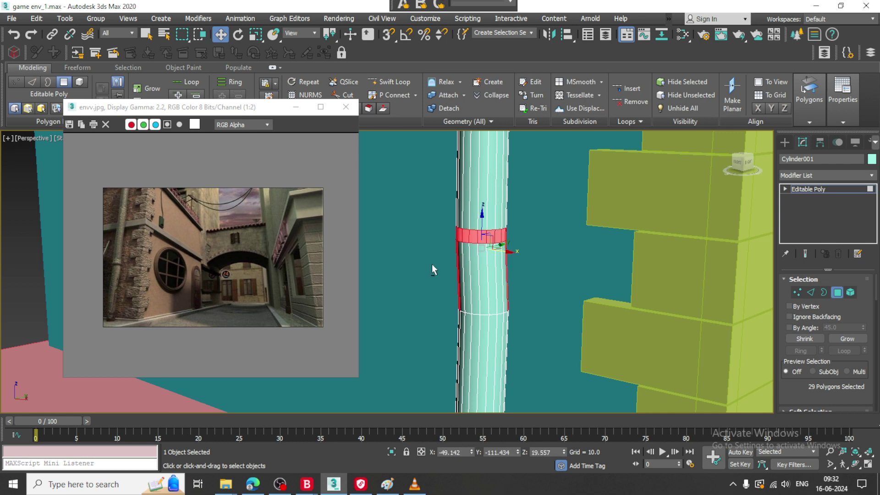
left_click_drag(432, 265, 628, 362, "alt")
key("F3")
key("F3")
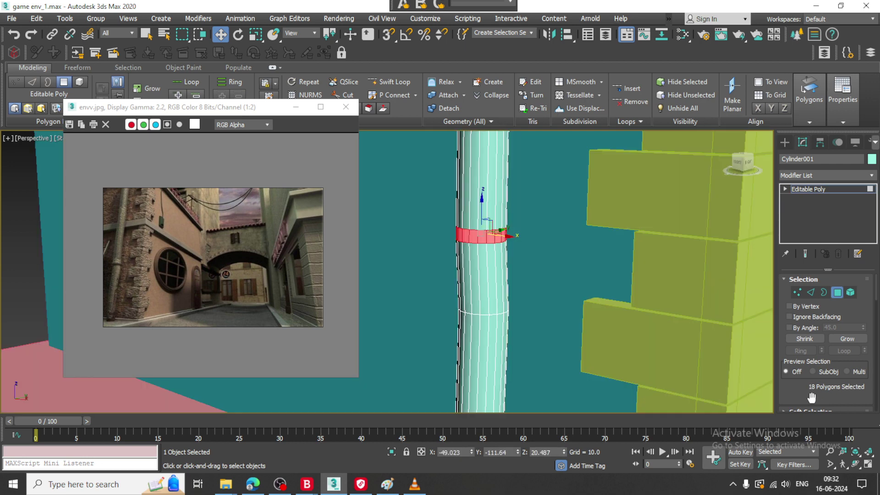
left_click_drag(812, 398, 816, 299)
left_click(819, 369)
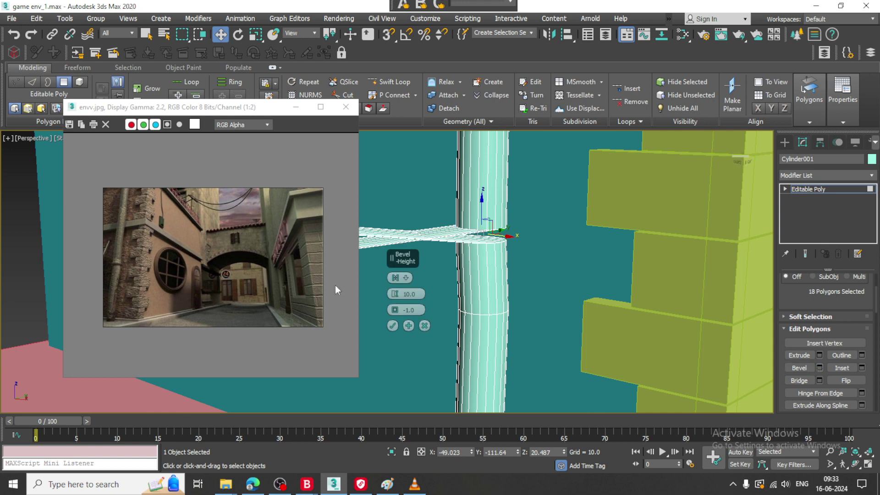
left_click(399, 278)
left_click(445, 298)
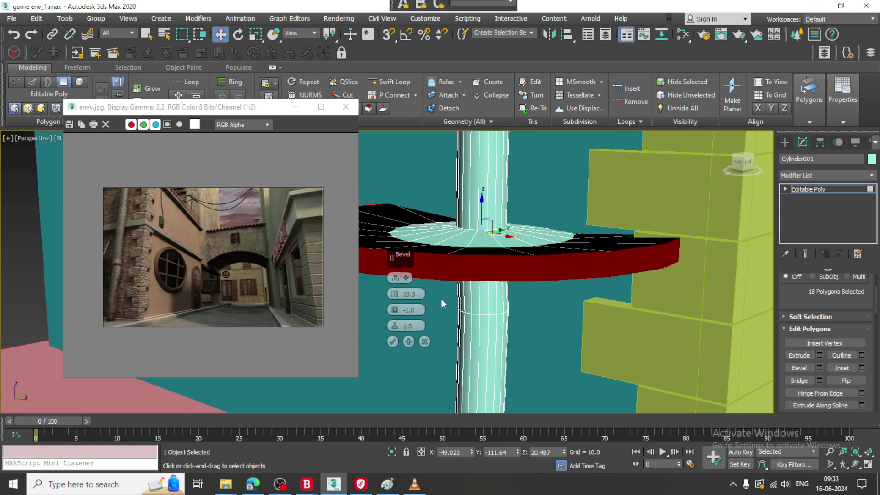
mouse_move(397, 297)
left_mouse_down()
mouse_move(405, 323)
mouse_move(398, 324)
mouse_move(406, 306)
left_mouse_up()
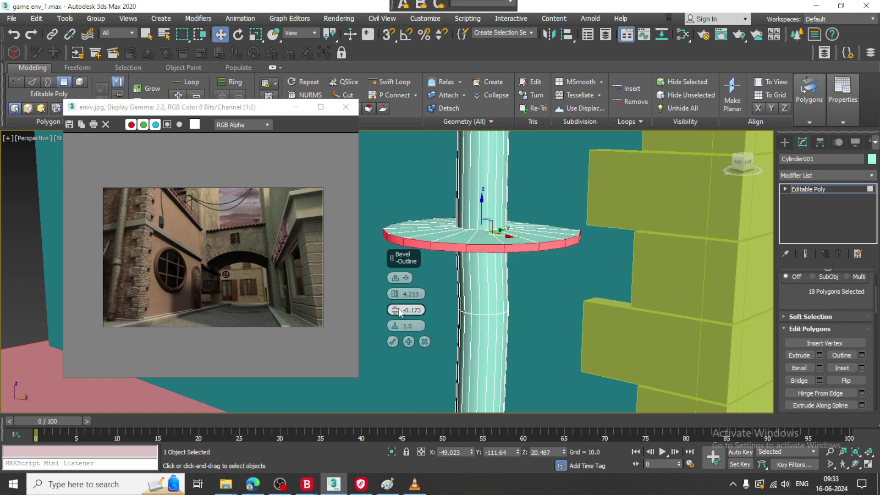
mouse_move(398, 310)
left_mouse_down()
mouse_move(397, 320)
mouse_move(397, 301)
mouse_move(410, 314)
left_mouse_up()
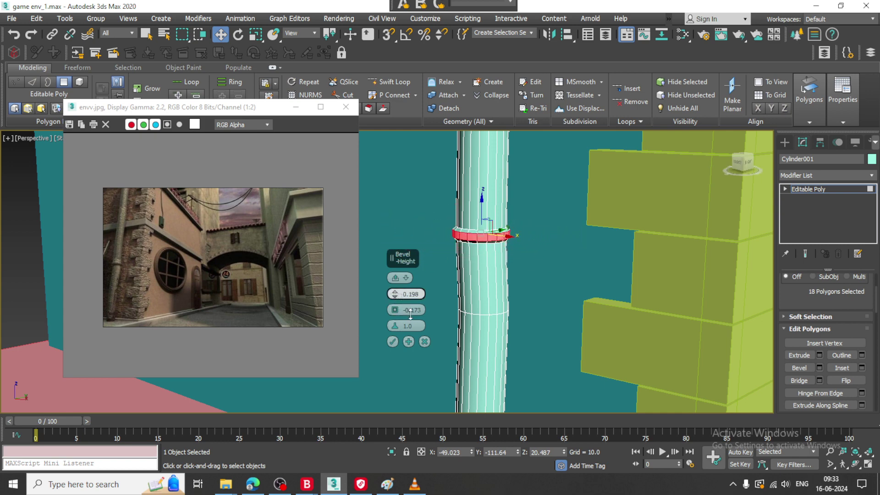
left_click(393, 342)
- Add an edge loop close to an existing one on the drainpipe's upper part with Swift Loop
middle_click_drag(433, 309, 511, 255)
scroll(512, 254, "down", 5)
middle_click_drag(518, 201, 509, 185)
scroll(509, 204, "up", 2)
scroll(511, 240, "up", 2)
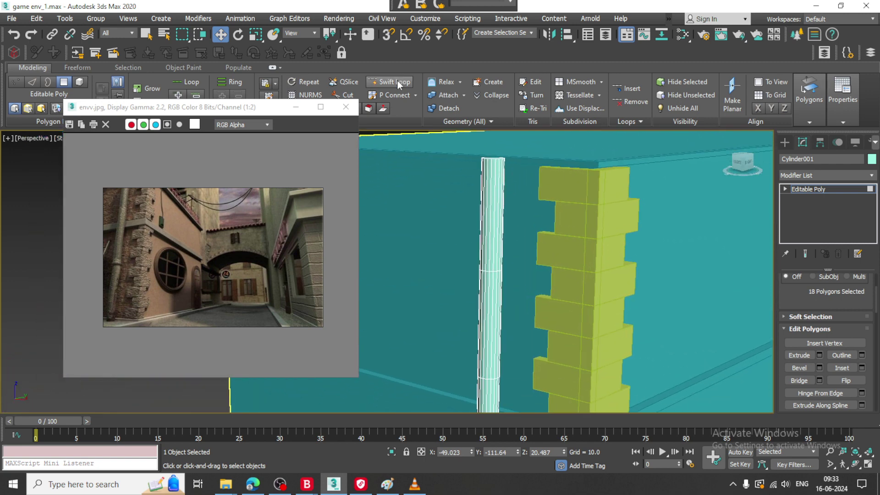
left_click(397, 81)
scroll(532, 275, "up", 2)
scroll(480, 269, "up", 2)
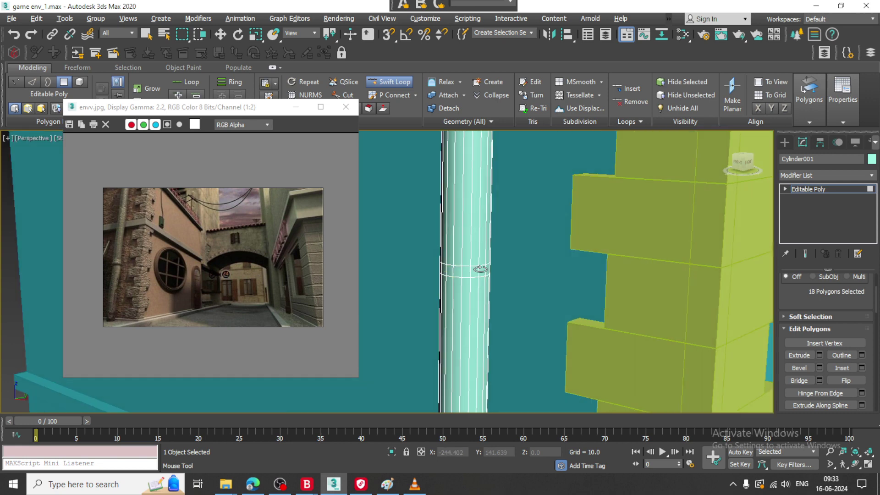
scroll(479, 273, "up", 2)
right_click(477, 270)
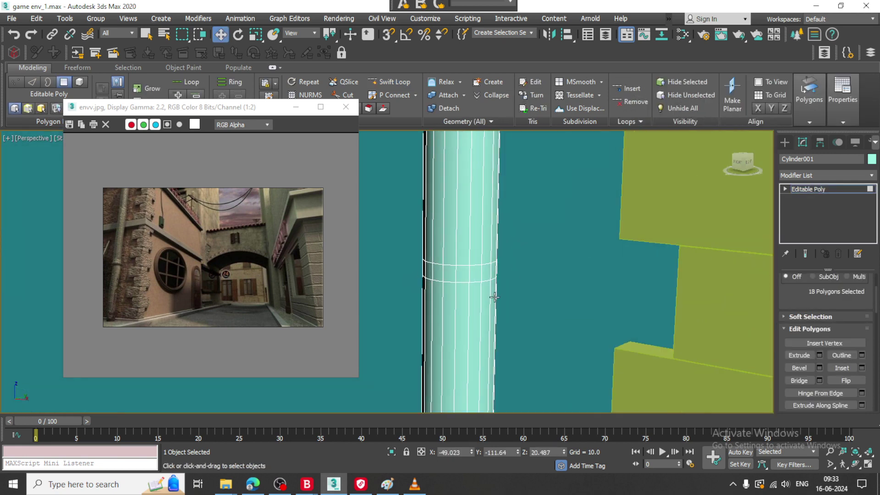
- Bevel the narrow polygon band on the drainpipe's upper part with height 0.198 and outline -0.173 to form a second collar
scroll(495, 297, "down", 1)
left_click_drag(405, 252, 530, 259)
left_click(820, 368)
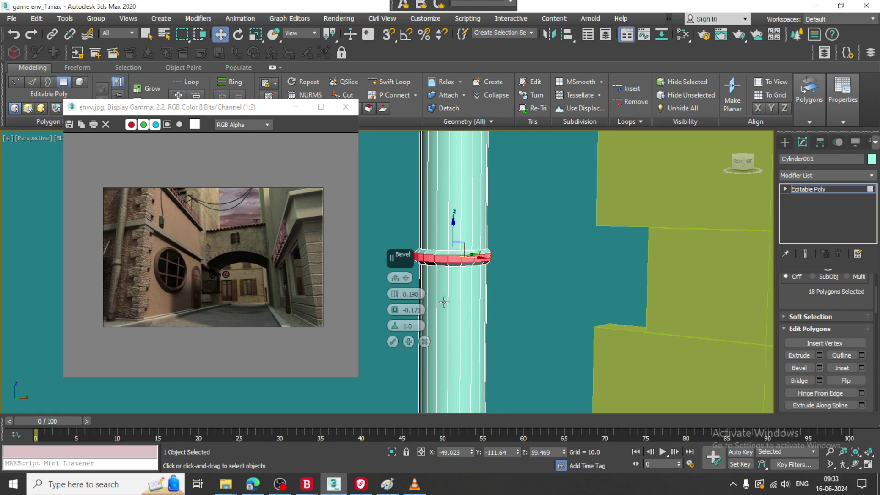
left_click(393, 341)
scroll(458, 229, "down", 3)
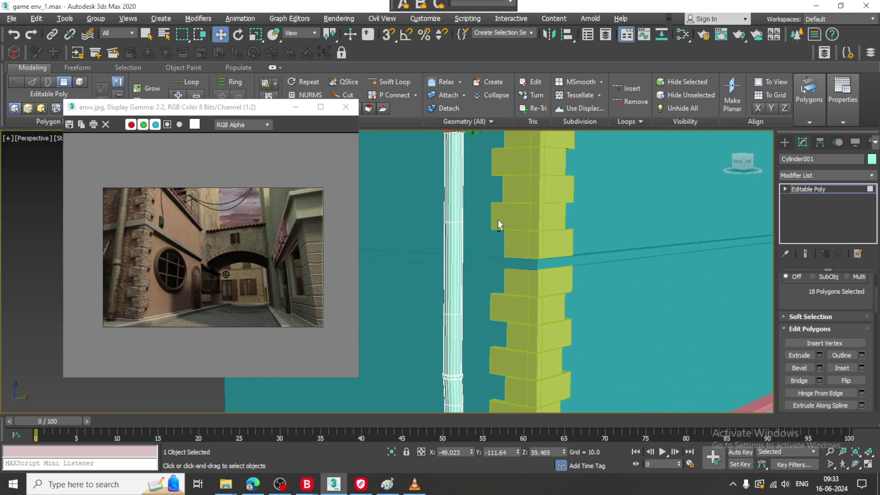
scroll(498, 219, "down", 3)
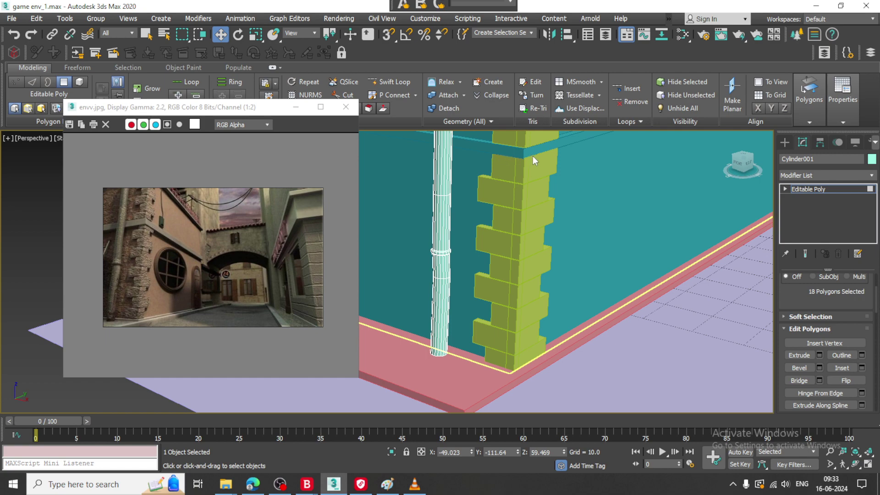
- Create a tube on the long wall below the ledge band as a round window frame, with radii about 16.338 and 18.315 and height about 1.676
middle_click_drag(533, 156, 524, 286, "alt")
middle_click_drag(524, 287, 497, 272, "alt")
left_click(785, 143)
middle_click_drag(537, 238, 562, 226, "alt")
left_click(587, 283)
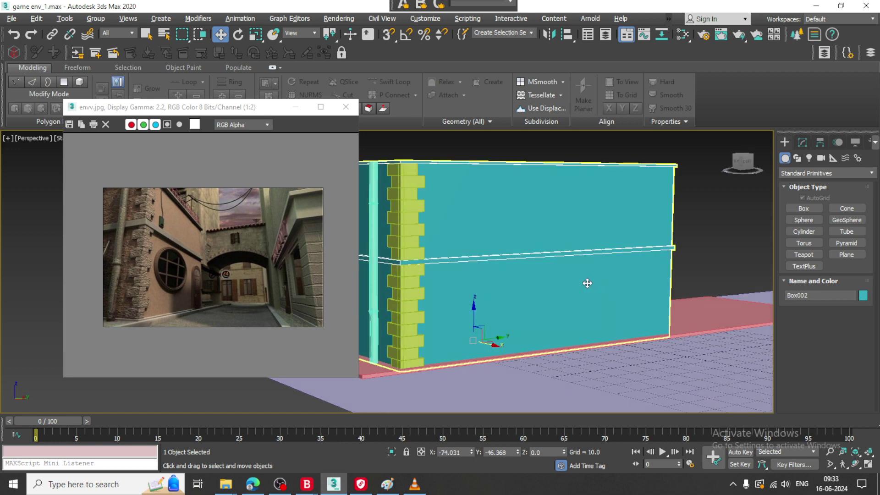
scroll(587, 283, "up", 5)
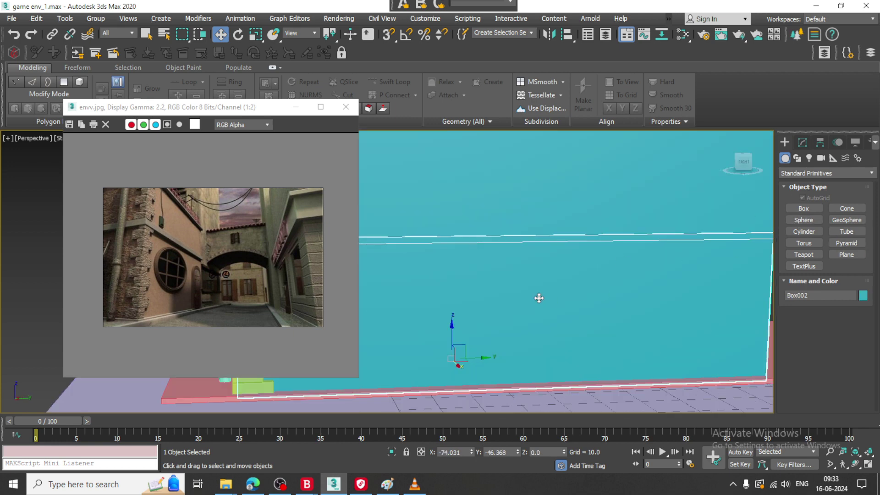
middle_click_drag(538, 298, 592, 293, "alt")
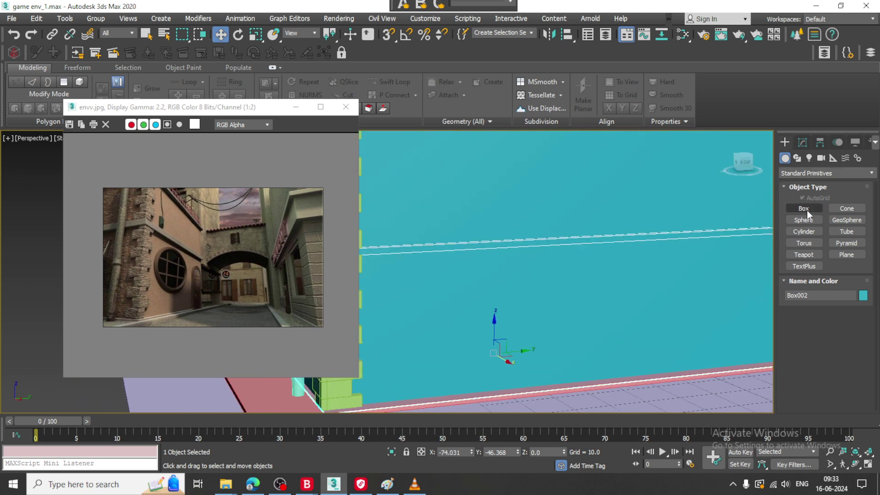
left_click(793, 173)
left_click(806, 185)
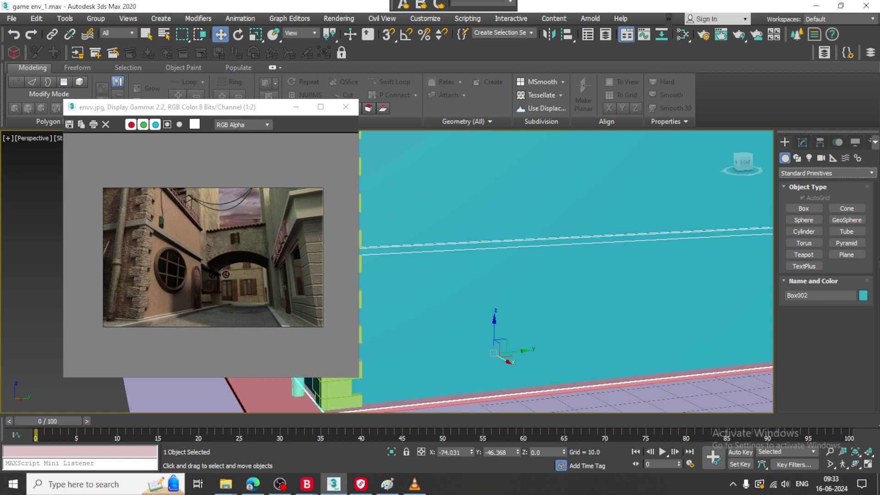
left_click(843, 232)
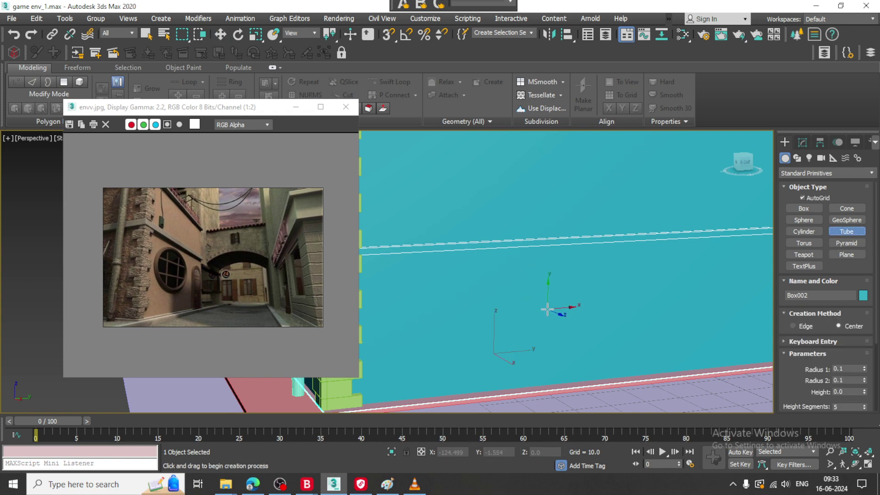
left_click_drag(548, 310, 590, 344)
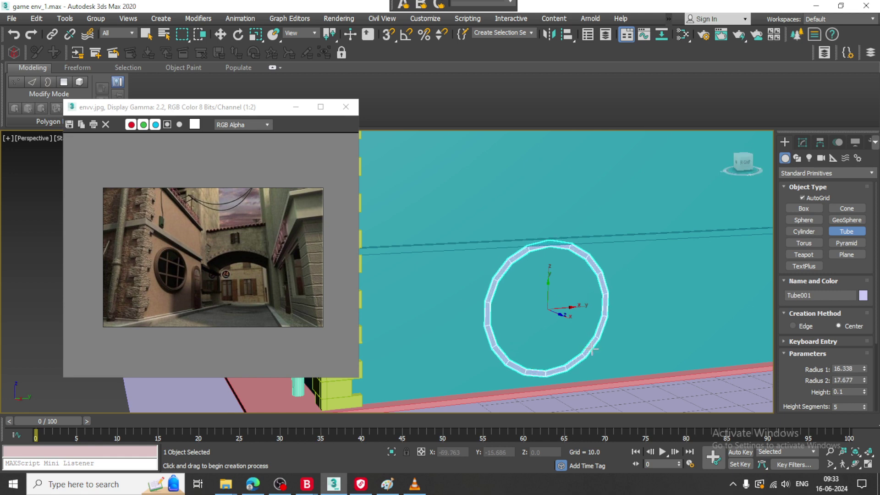
left_click(596, 351)
left_click(603, 355)
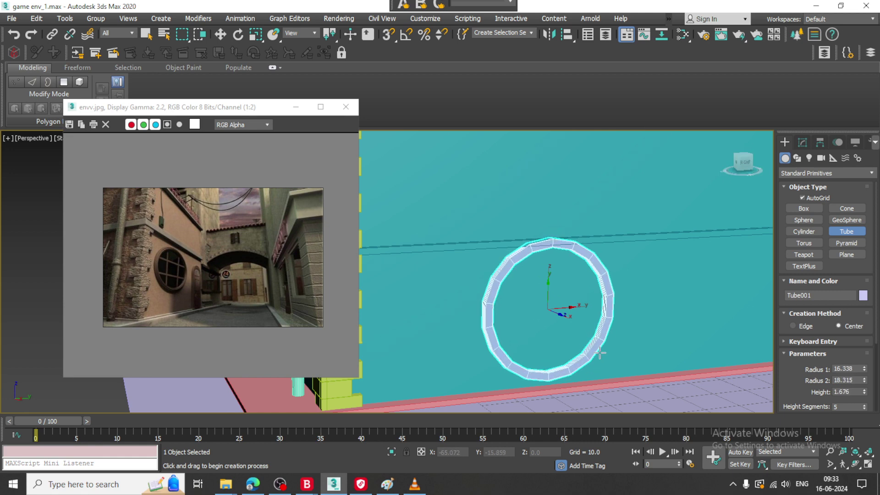
- Scale the round window tube uniformly to about 84% and move it along the wall toward the corner bricks
middle_click_drag(560, 317, 568, 294, "alt")
key("w")
key("r")
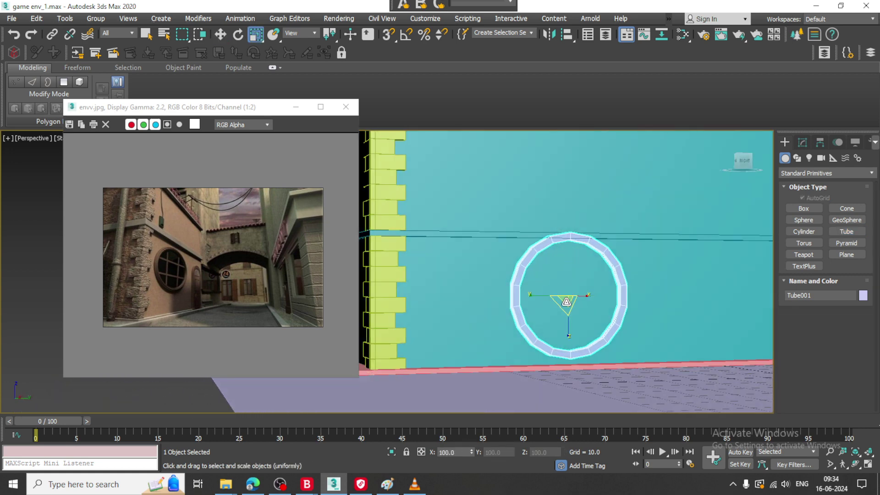
left_click_drag(568, 302, 574, 313)
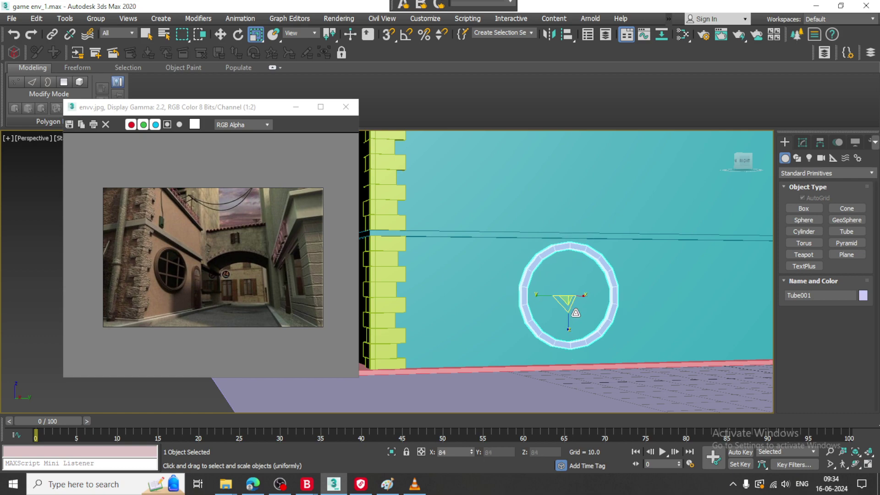
middle_click_drag(574, 313, 510, 292, "alt")
scroll(513, 291, "up", 1)
scroll(501, 290, "down", 1)
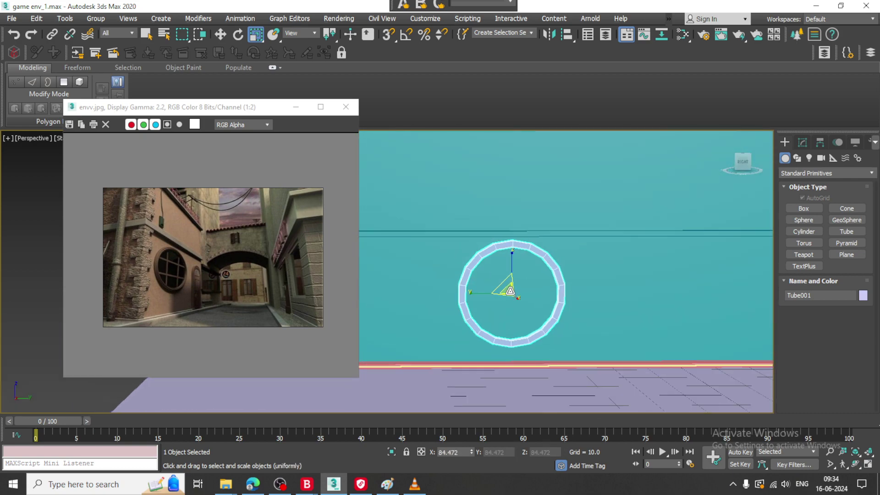
scroll(510, 292, "down", 2)
key("w")
left_click_drag(527, 293, 507, 294)
- Shorten the building box by moving its far-end vertices about 22 units inward along Y
left_click(573, 272)
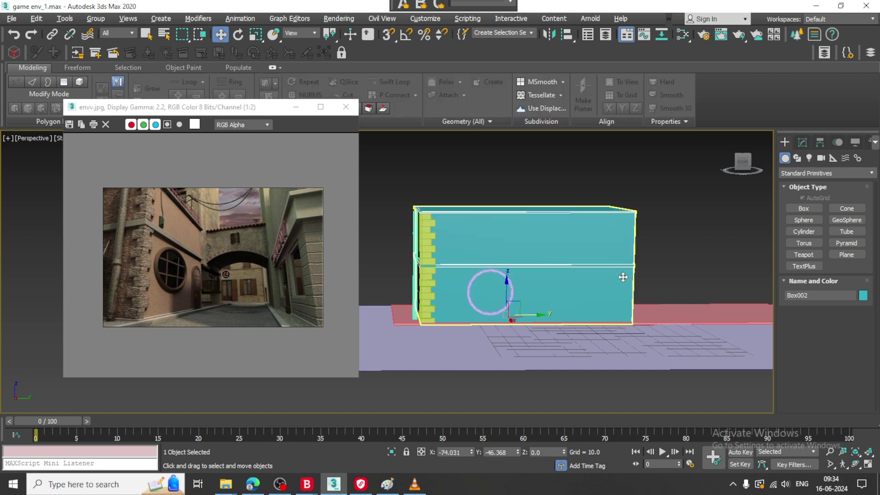
middle_click_drag(623, 277, 614, 276, "alt")
key("1")
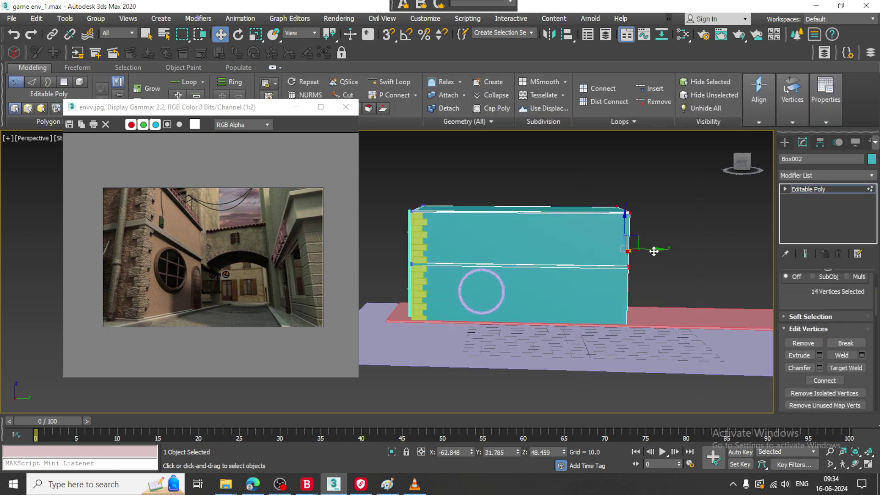
left_click_drag(654, 251, 611, 251)
middle_click_drag(611, 251, 552, 238, "alt")
scroll(552, 238, "up", 4)
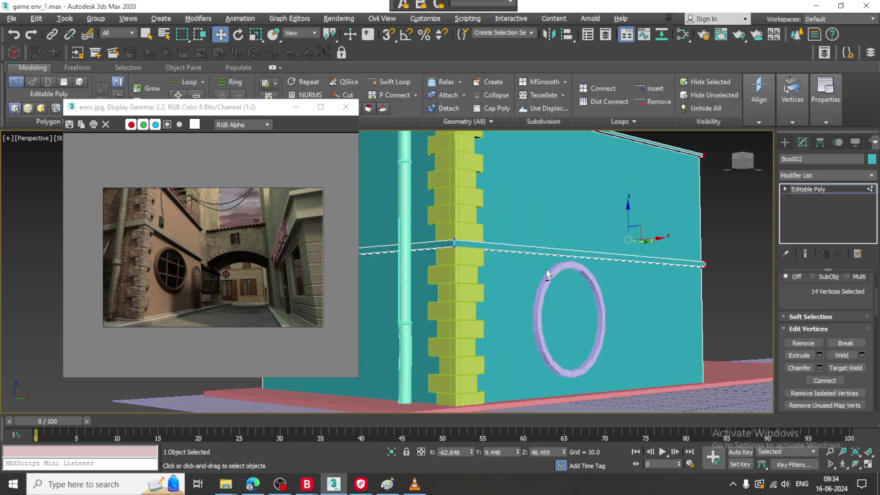
middle_click_drag(546, 269, 576, 284, "alt")
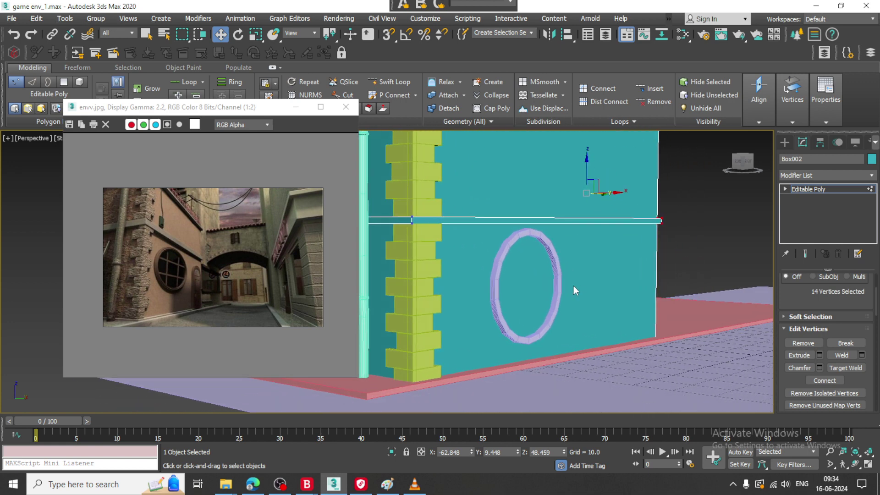
left_click(840, 196)
- Set the round window tube to 1 height segment and 36 sides
left_click(559, 254)
scroll(485, 285, "up", 5)
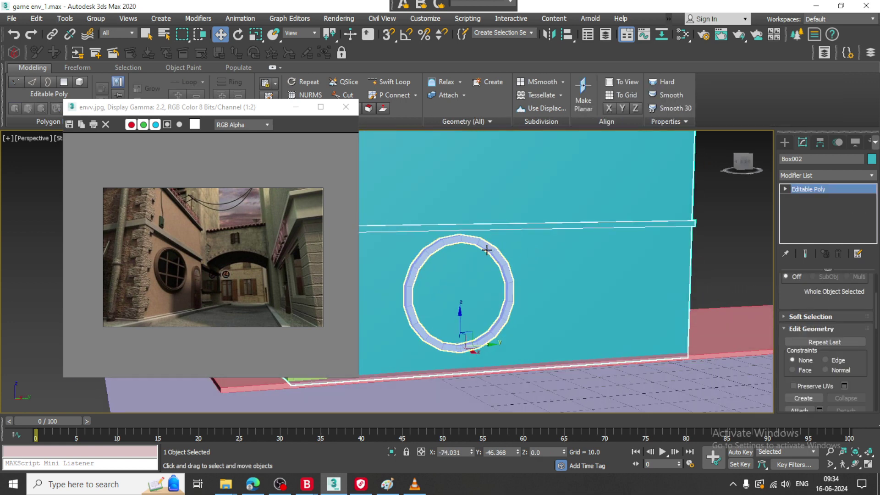
middle_click_drag(471, 273, 450, 269, "alt")
scroll(450, 269, "up", 5)
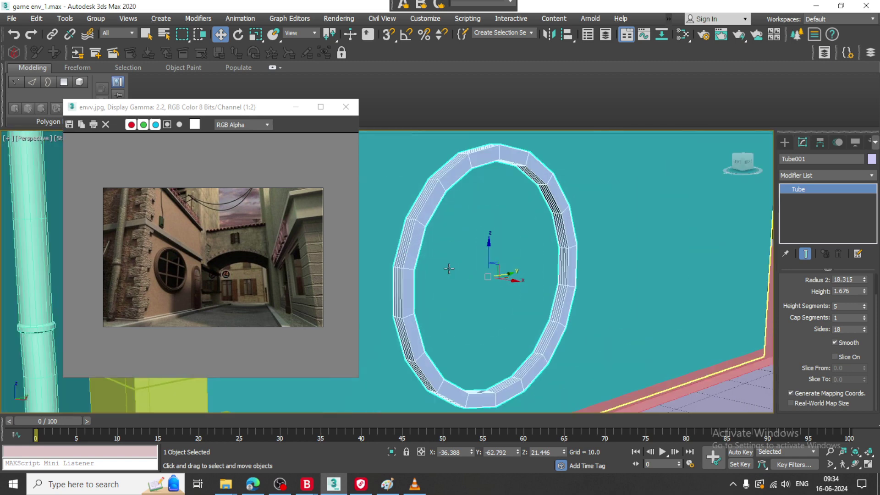
left_click_drag(867, 309, 866, 329)
- Move the window tube about 0.3 units along X into the wall
middle_click_drag(574, 299, 504, 278, "alt")
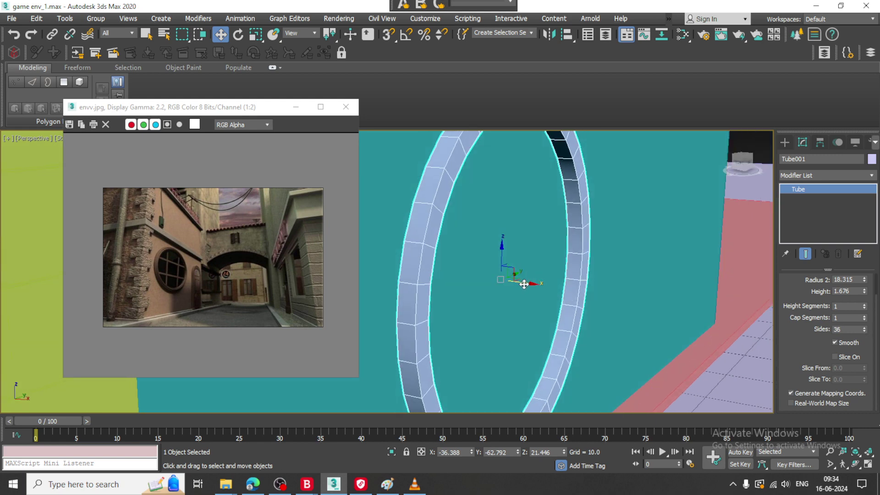
left_click_drag(524, 284, 520, 284)
middle_click_drag(491, 271, 410, 187, "alt")
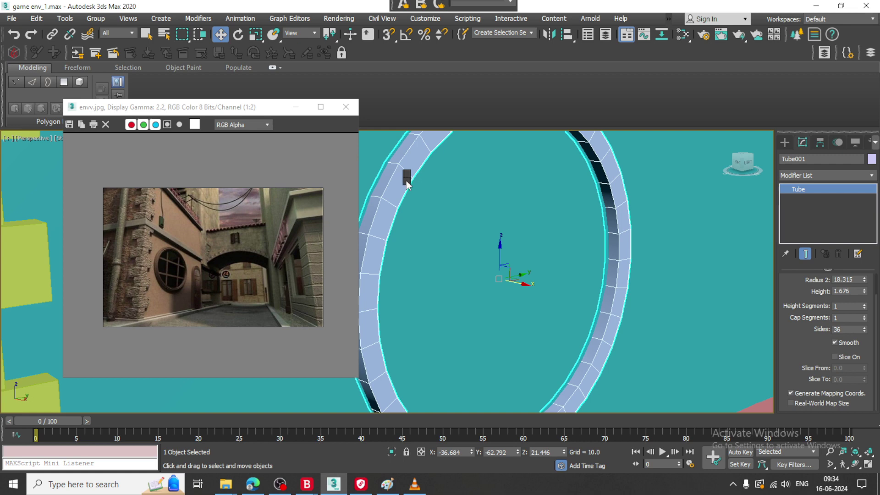
- Convert the window tube to Editable Poly and scale its front outer edge loop inward to slope the frame
right_click(407, 181)
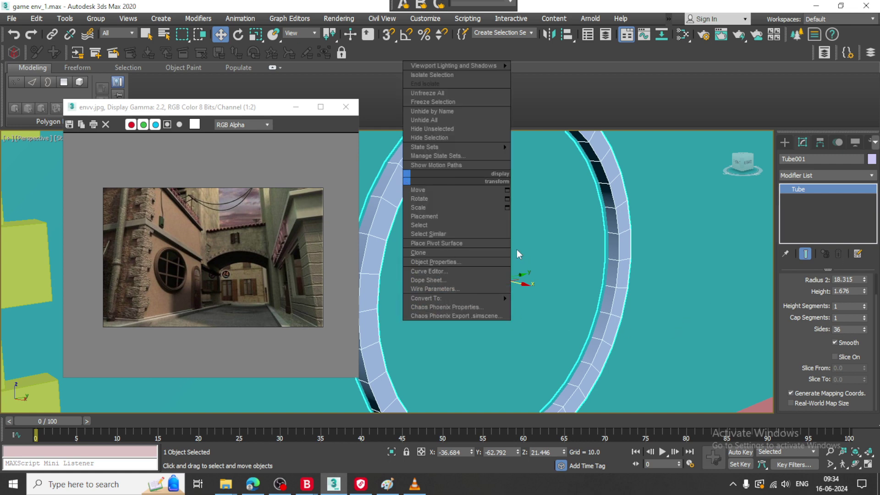
mouse_move(461, 296)
left_click(571, 306)
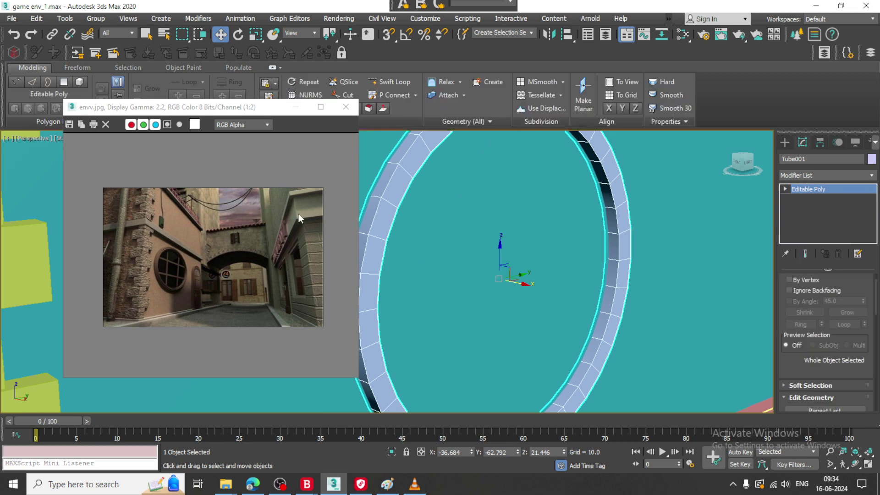
key("2")
double_click(376, 219)
key("r")
left_click_drag(516, 280, 518, 285)
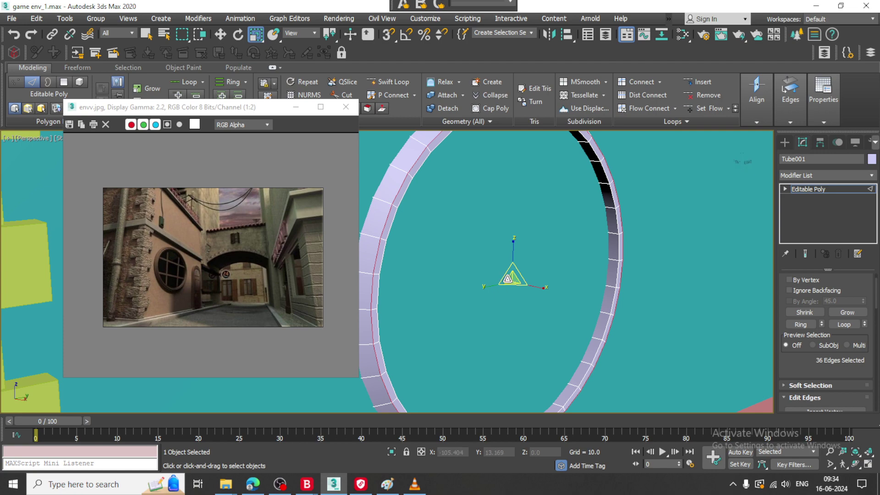
scroll(532, 285, "down", 6)
scroll(459, 256, "up", 5)
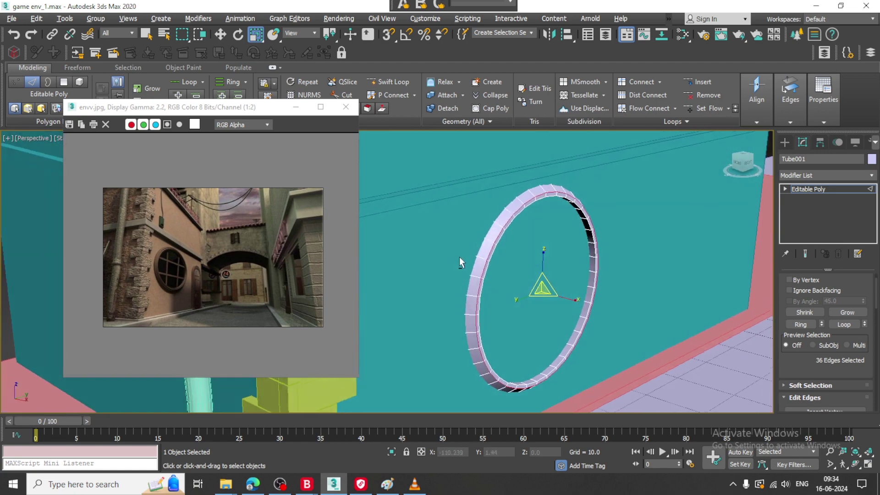
- Add a Swift Loop around the window frame's outer sloped band and scale that loop outward to round the profile
middle_click_drag(492, 259, 506, 247, "alt")
left_click(389, 82)
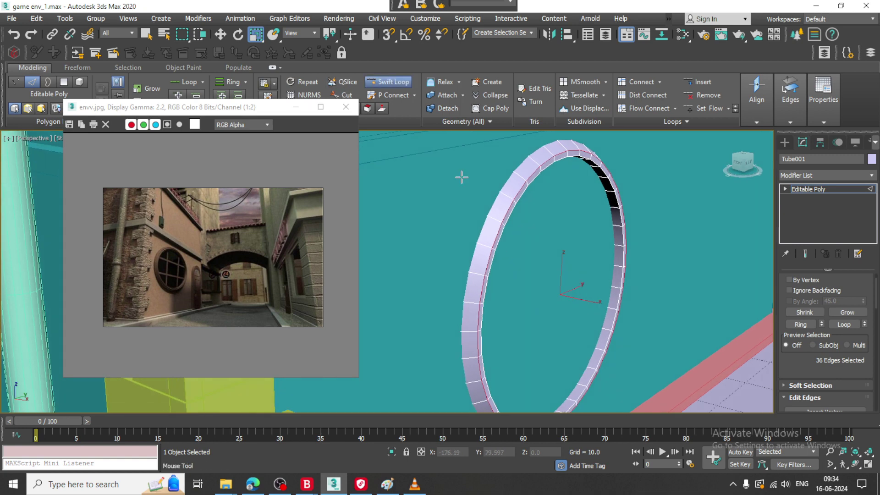
left_click(506, 199)
right_click(546, 210)
scroll(559, 212, "up", 3)
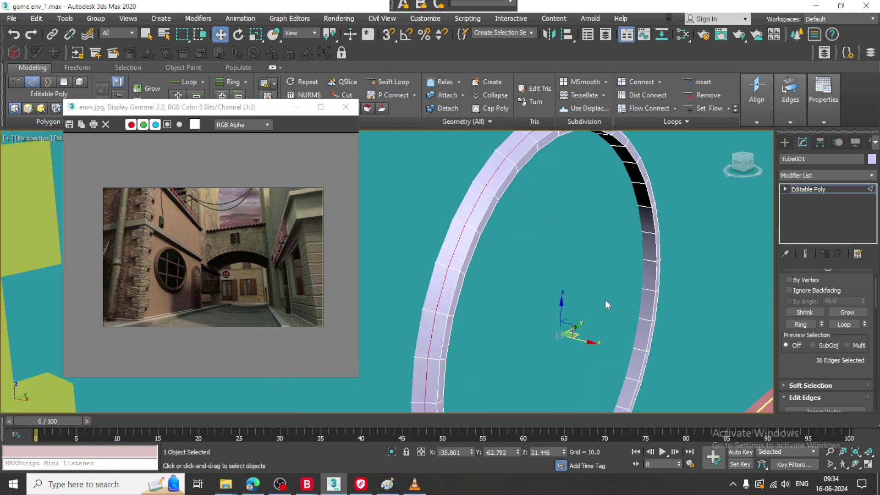
key("r")
left_click_drag(561, 335, 559, 329)
middle_click_drag(558, 328, 579, 311, "alt")
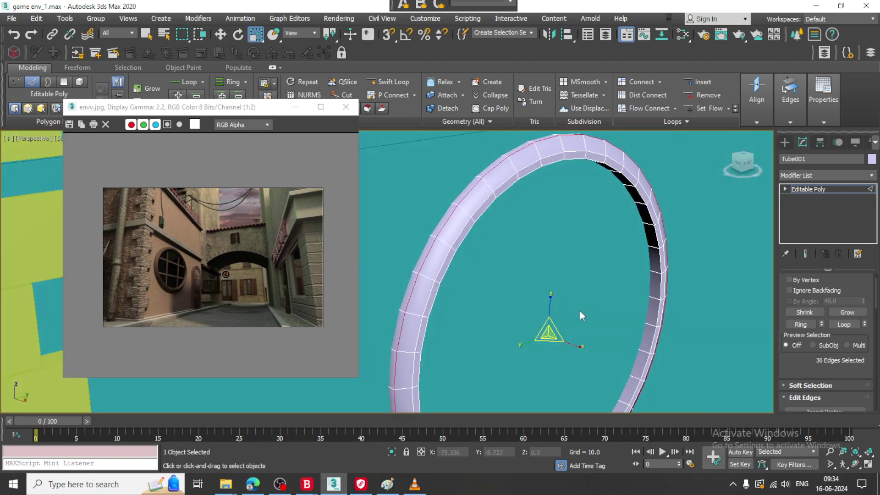
- In the Front view, select the window frame's front vertex loops and move them about 0.6 units along X, away from the wall
key("alt+w")
scroll(609, 177, "up", 3)
key("alt+w")
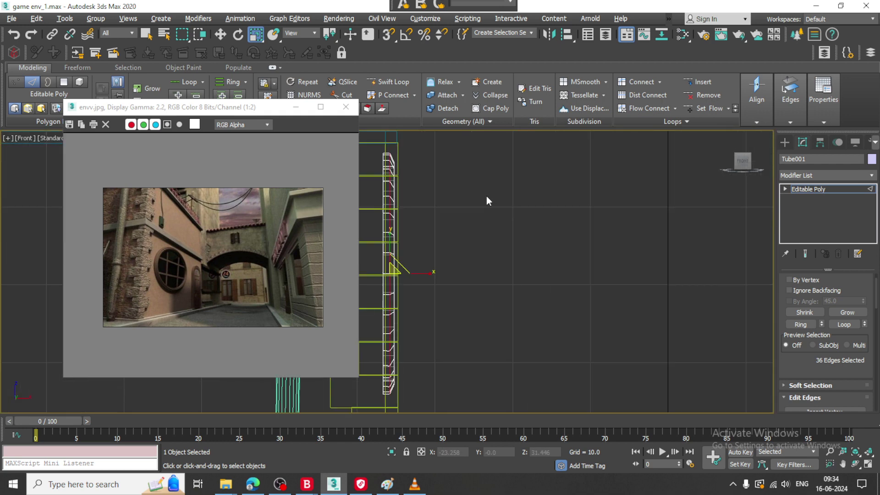
scroll(522, 204, "up", 4)
key("1")
left_click_drag(549, 144, 524, 407)
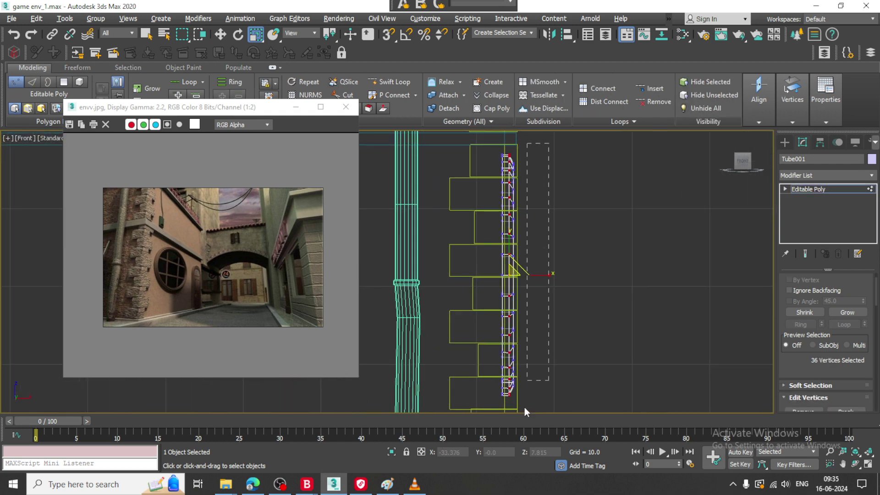
left_click_drag(505, 454, 508, 453)
scroll(529, 303, "up", 3)
key("w")
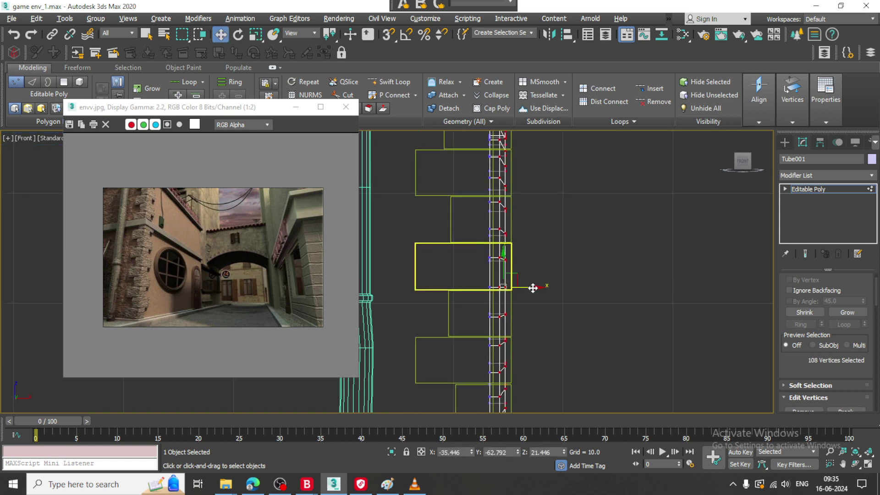
key("alt+w")
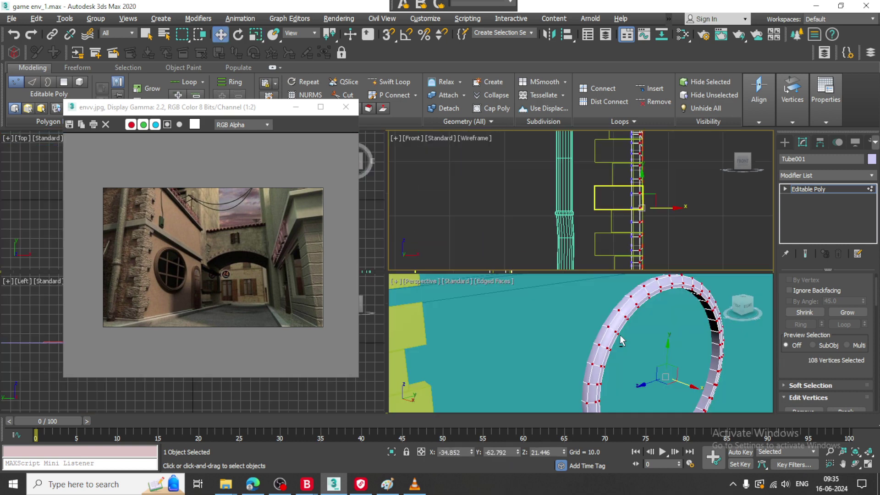
key("alt+w")
scroll(648, 327, "down", 2)
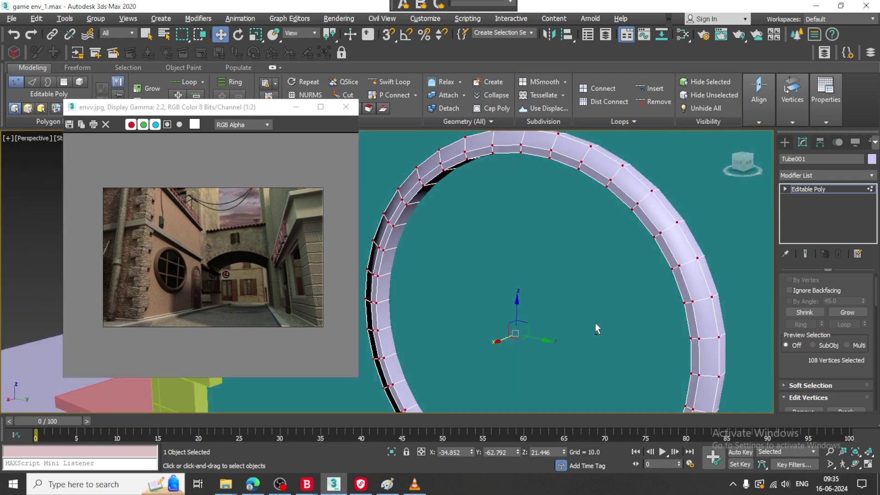
middle_click_drag(595, 322, 638, 276)
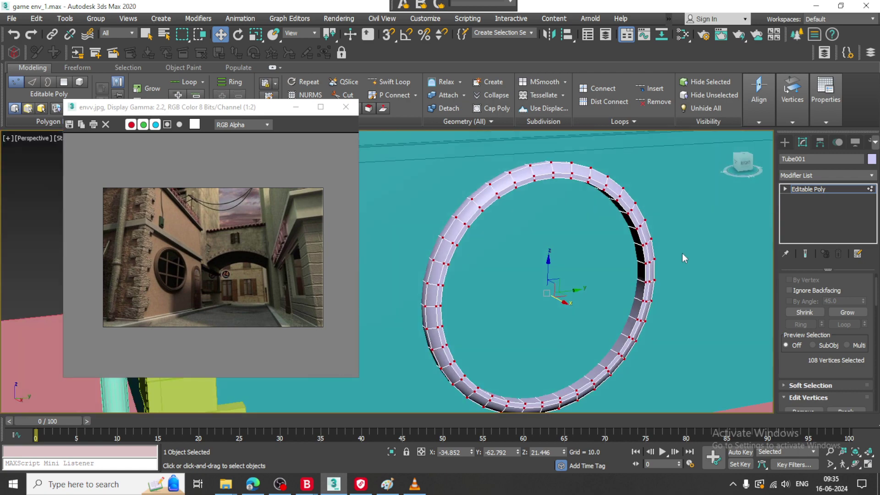
left_click(826, 89)
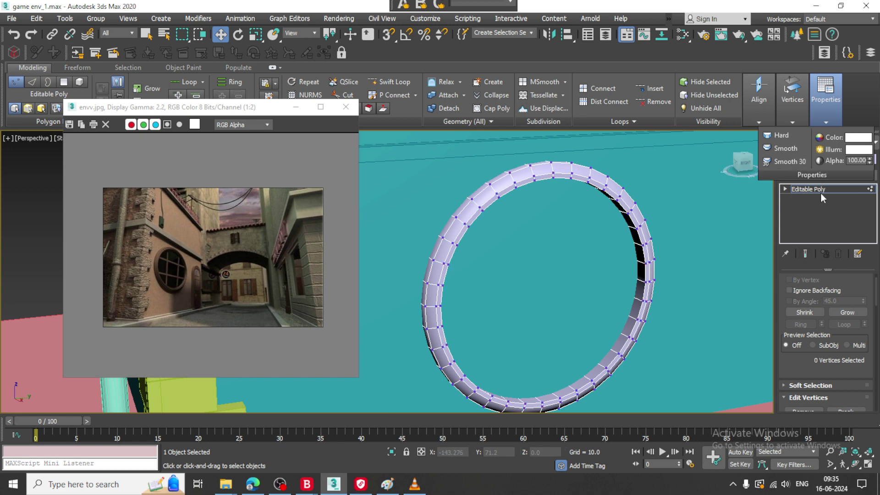
left_click(821, 189)
left_click(786, 142)
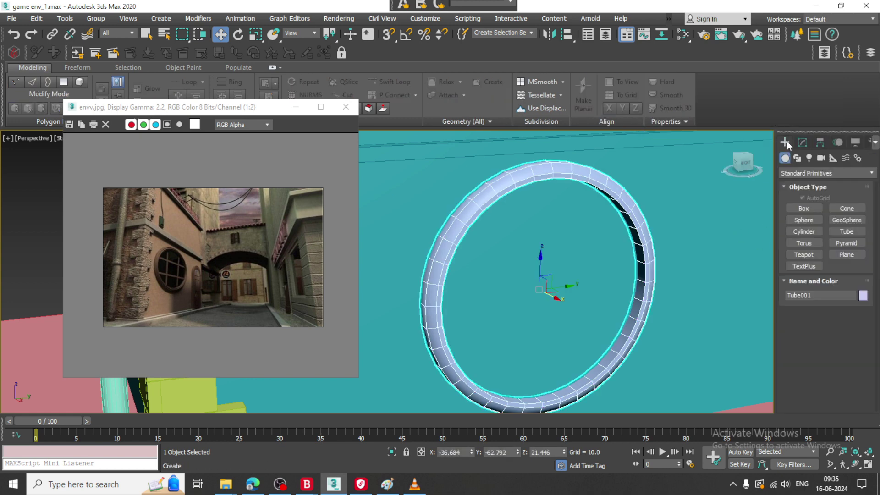
left_click(809, 212)
key("alt+w")
middle_click_drag(624, 180, 590, 179)
key("alt+w")
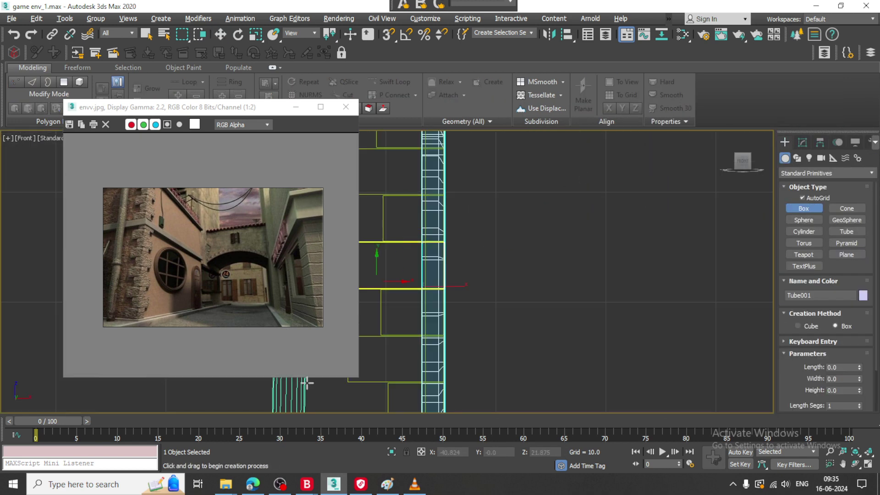
- In the Left view, draw a straight vertical spline line across the window ring, off its centre, from upper rim to lower rim
key("alt+w")
middle_click(369, 399)
key("alt+w")
scroll(578, 222, "down", 3)
middle_click_drag(550, 221, 586, 229)
key("w")
left_click(797, 158)
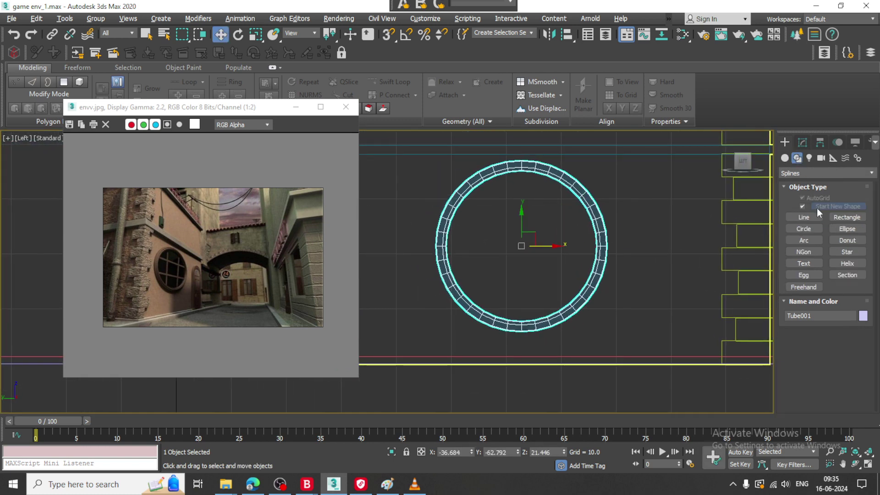
left_click(804, 217)
scroll(507, 175, "up", 2)
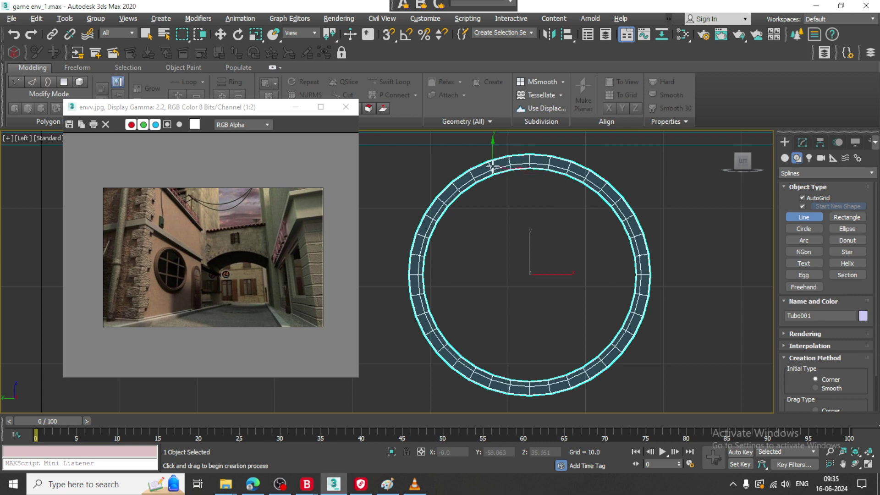
left_click(493, 165)
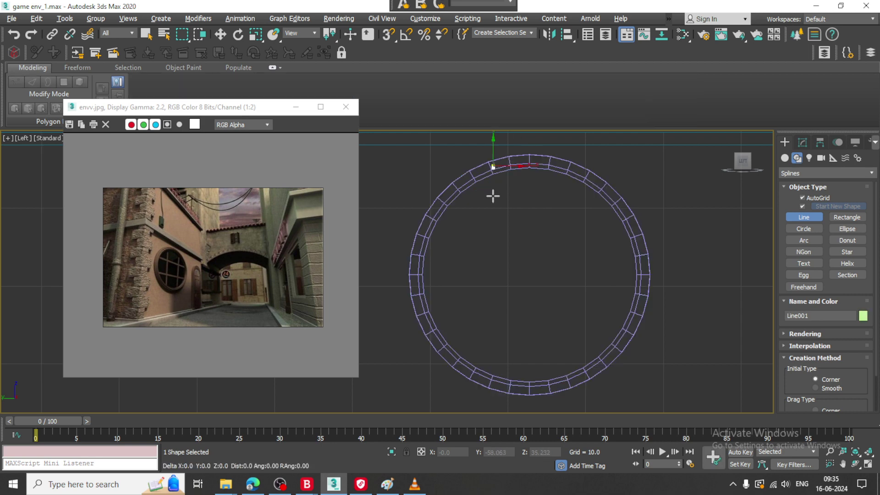
left_click(501, 382)
key("w")
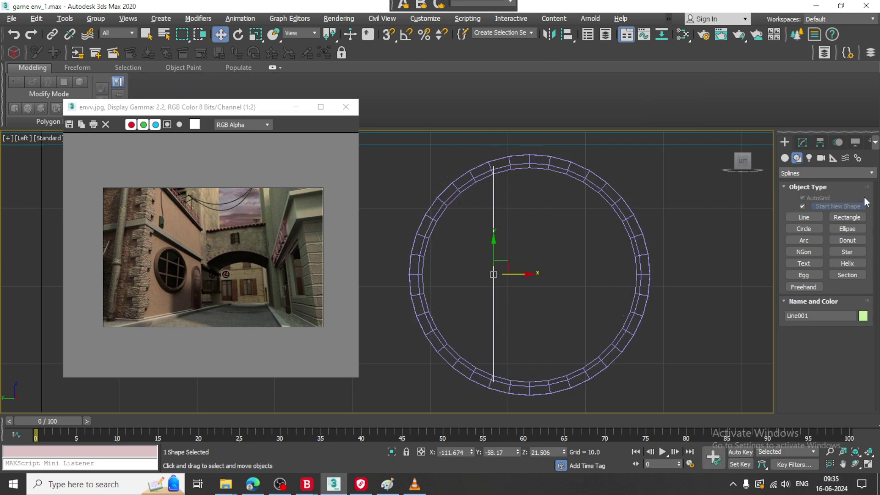
- Move the vertical line about 75 units along X so it lies in the round window frame
left_click(797, 144)
key("alt+w")
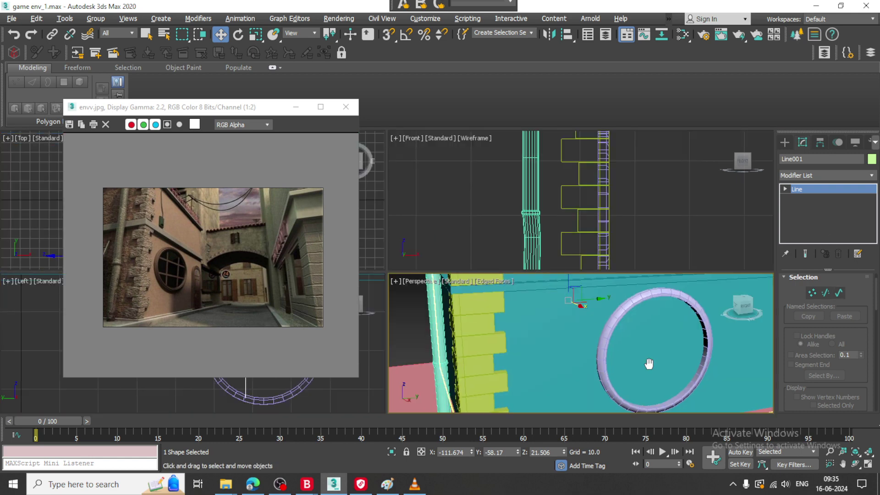
middle_click_drag(649, 364, 554, 296, "alt")
key("alt+w")
scroll(576, 318, "down", 1)
scroll(553, 295, "down", 3)
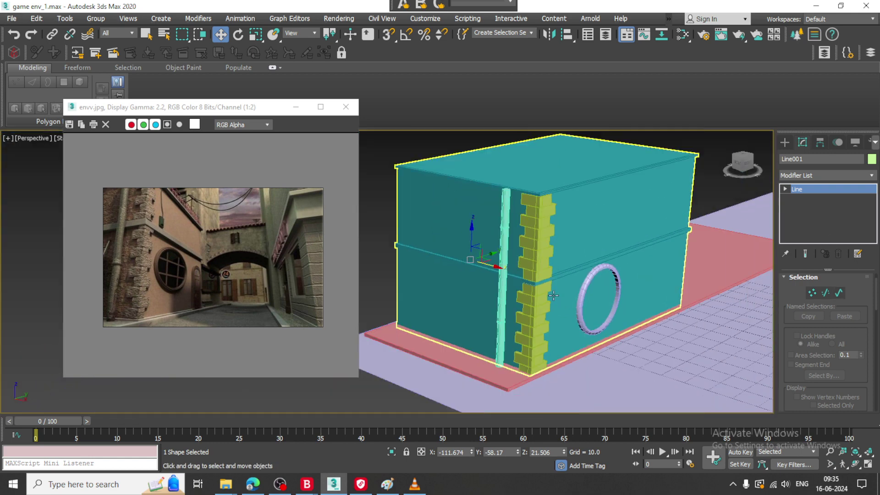
left_click(499, 267)
left_click(504, 272)
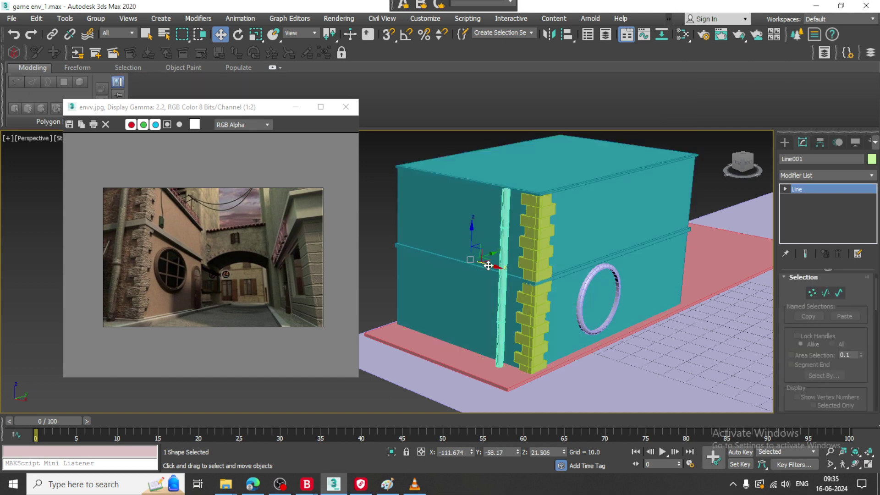
left_click_drag(489, 264, 624, 308, "shift")
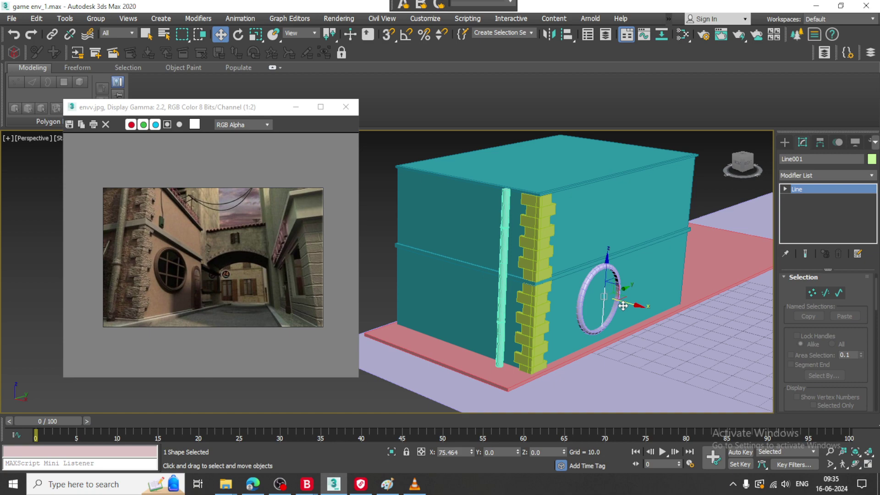
- Enable viewport rendering for the vertical line in the round window frame and give it a rectangular cross-section
middle_click_drag(623, 306, 673, 302, "alt")
scroll(605, 286, "up", 5)
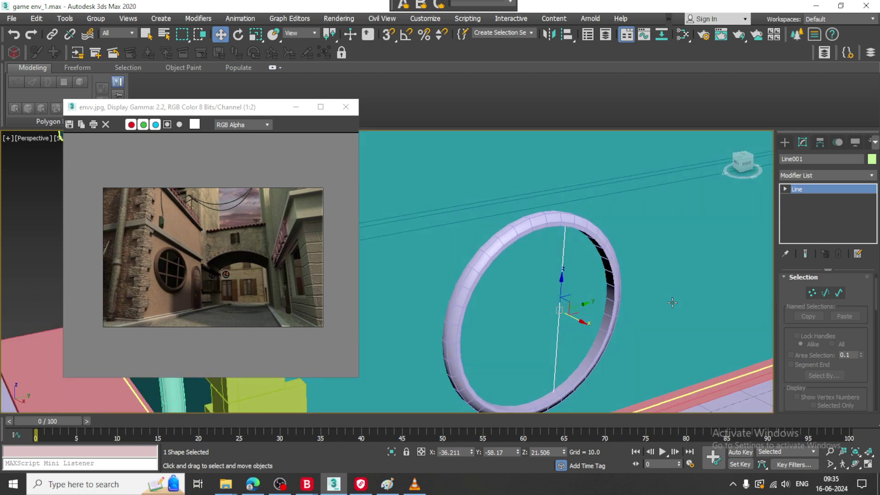
left_click_drag(783, 292, 799, 474)
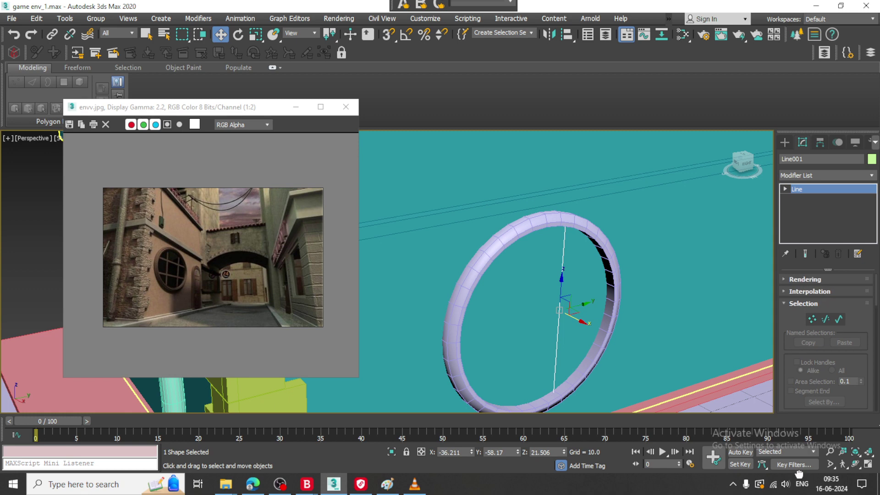
left_click(784, 280)
left_click_drag(795, 320, 795, 382)
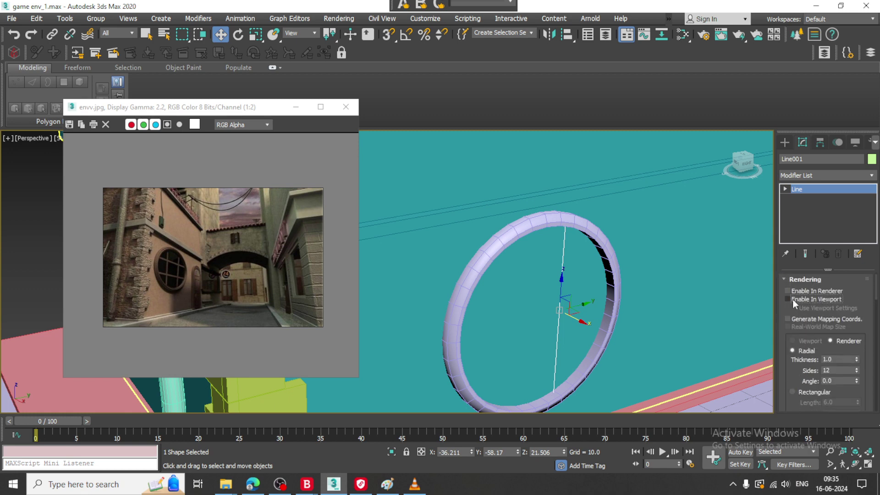
left_click(788, 299)
left_click(792, 392)
- Set the vertical bar's rectangular section to a length of 0.39 and a width of 0.56
left_click_drag(857, 402, 863, 449)
middle_click_drag(635, 312, 622, 263)
left_click_drag(830, 379, 823, 309)
left_click_drag(858, 344, 869, 382)
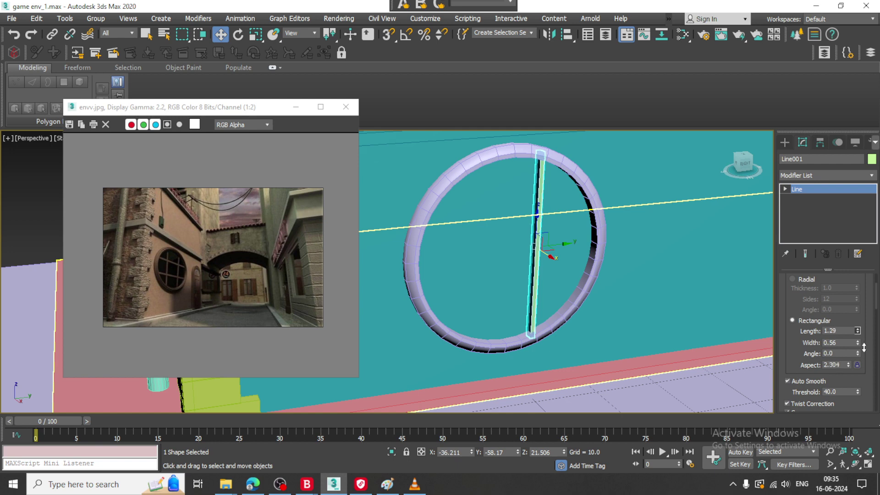
left_click_drag(864, 347, 870, 364)
- Move the vertical bar about 0.44 units along X within the depth of the window frame
middle_click_drag(550, 256, 568, 255, "alt")
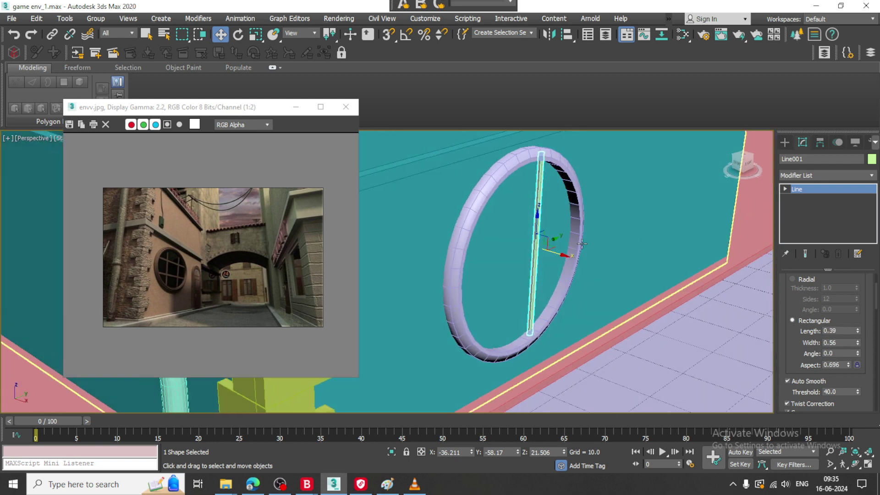
scroll(546, 256, "up", 3)
left_click_drag(535, 256, 538, 258)
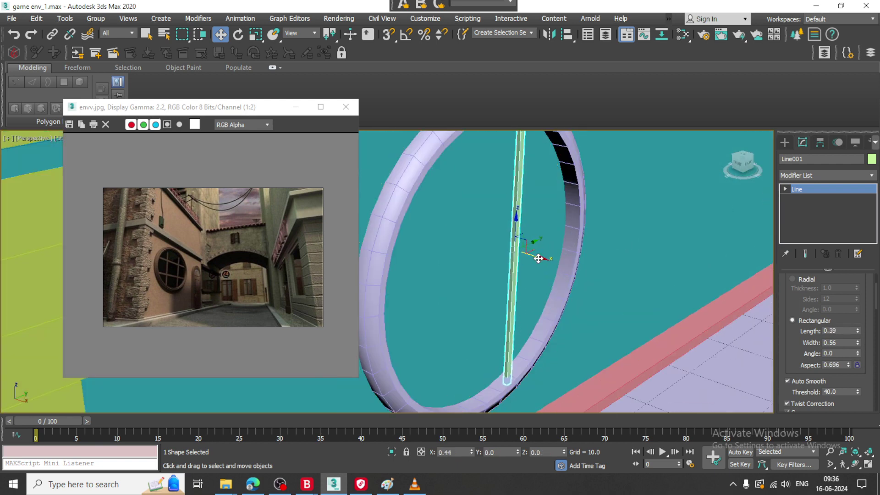
scroll(535, 249, "down", 4)
- In the Left view, copy the vertical bar about 10 units across the ring and shift the original about 0.5 units outward
key("alt+w")
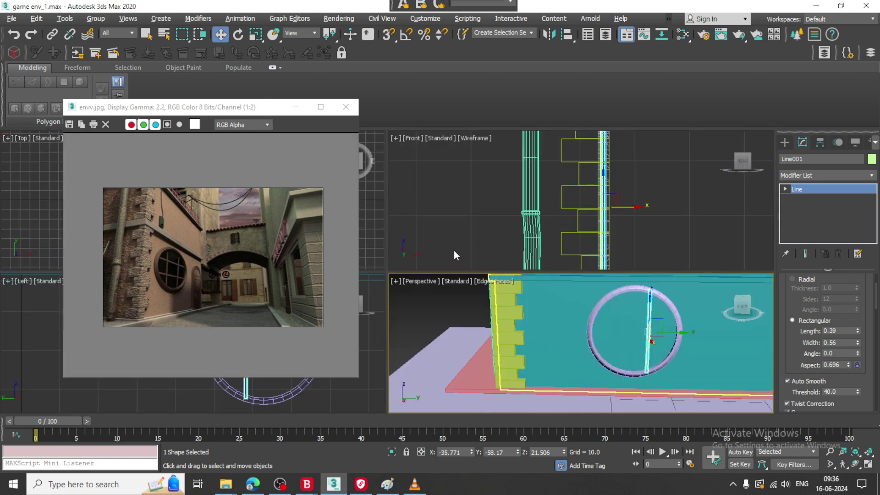
middle_click_drag(322, 400, 305, 403)
key("alt+w")
scroll(458, 316, "up", 1)
middle_click_drag(539, 286, 487, 275)
middle_click_drag(443, 258, 479, 262)
left_click_drag(467, 265, 554, 265, "shift")
left_click(443, 288)
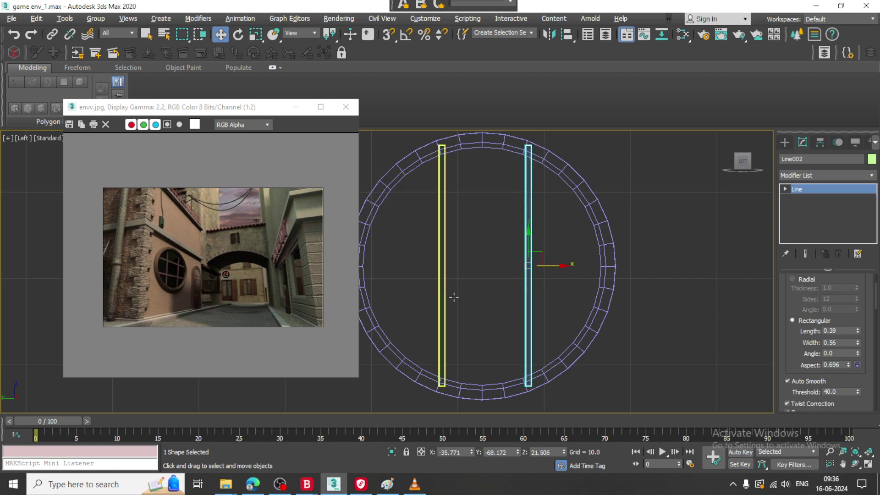
left_click(454, 297)
left_click_drag(469, 265, 464, 256)
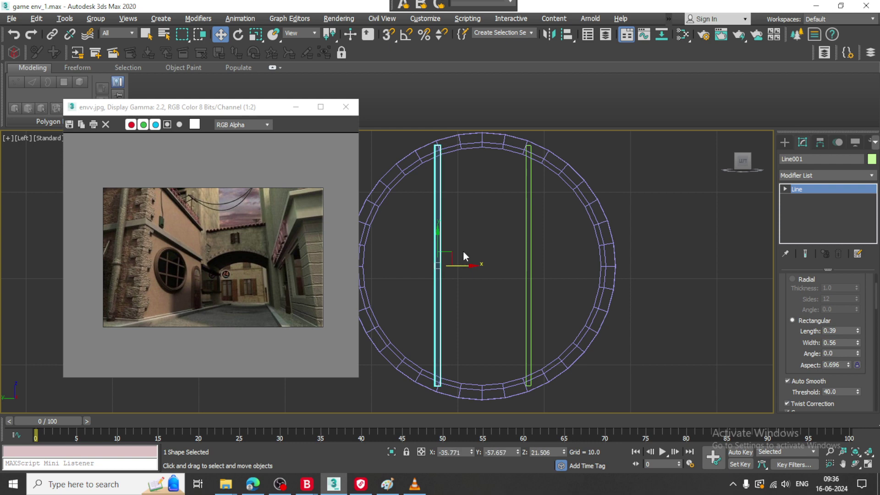
- Turn on angle snapping at 90 degrees and make one rotated copy of the original bar as a horizontal bar
left_click(407, 34)
right_click(406, 34)
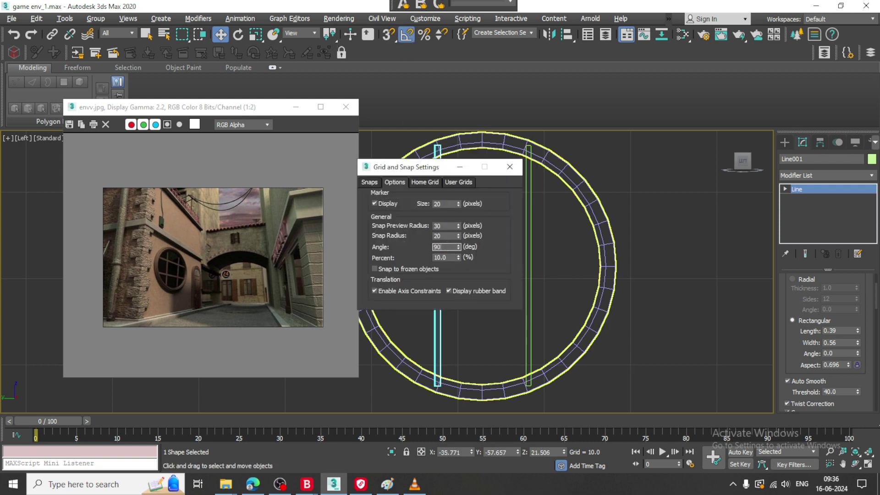
left_click(510, 167)
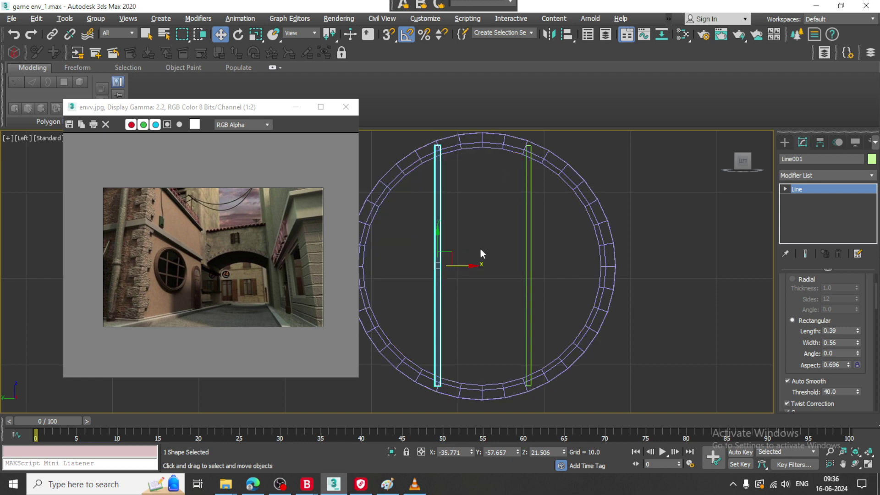
key("e")
left_click_drag(461, 243, 467, 250, "shift")
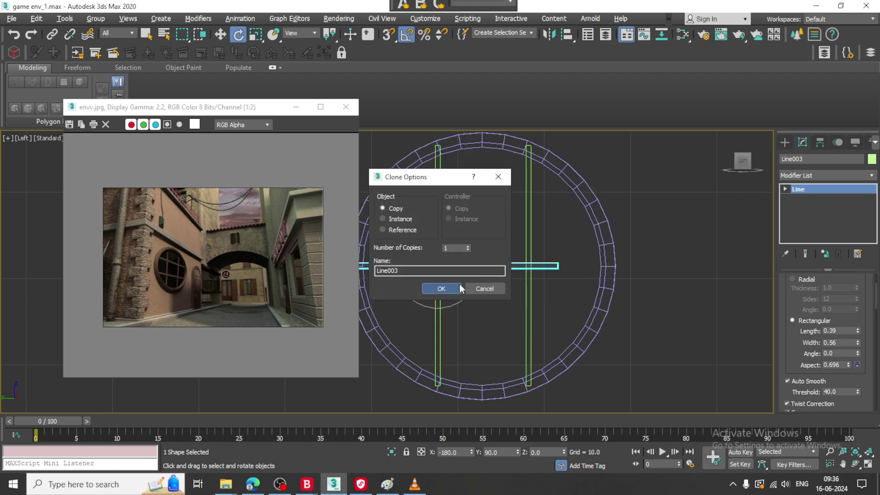
left_click(441, 289)
- Move the horizontal bar about 4.8 units across to centre it in the ring and raise it about 3.8 units
middle_click_drag(529, 251, 668, 257)
key("w")
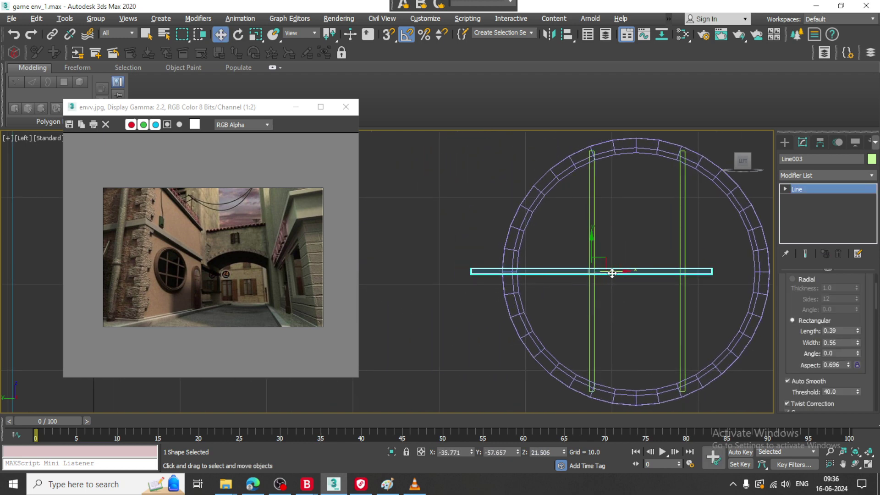
left_click_drag(612, 273, 655, 272)
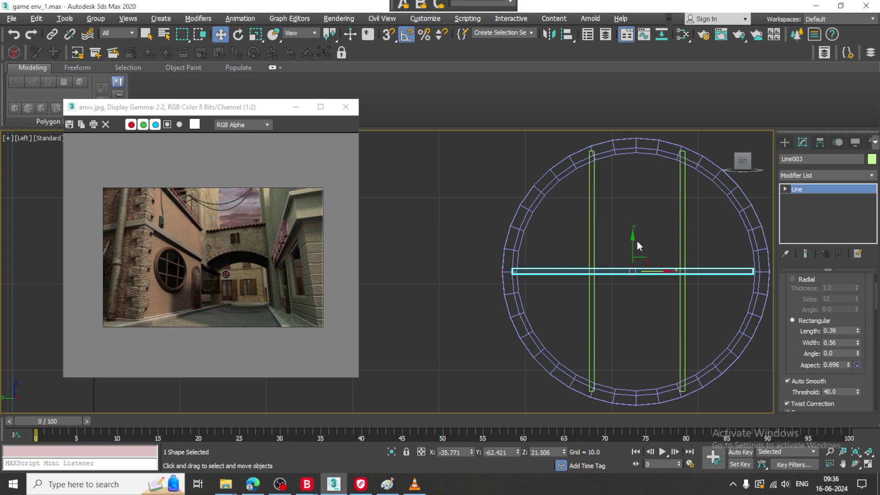
left_click_drag(632, 241, 639, 207)
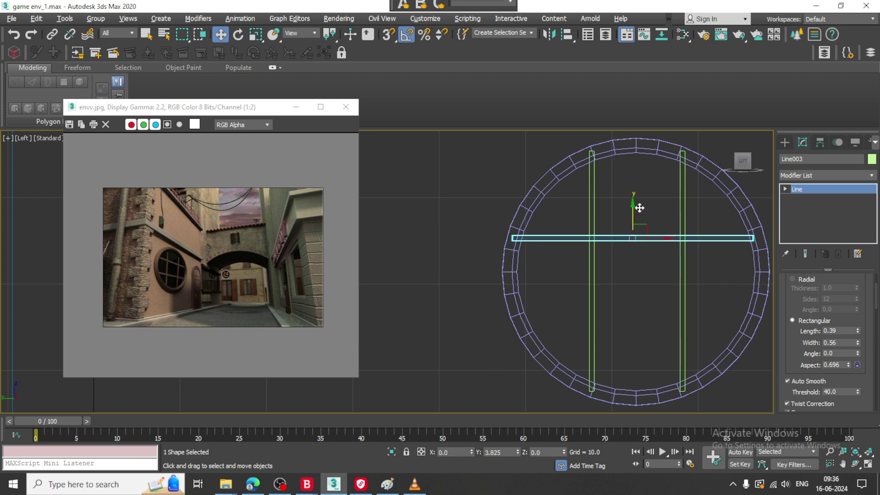
- Extend the horizontal bar's short end to the ring by moving its end vertex, and copy the bar about 8.6 units down
key("1")
middle_click_drag(694, 252, 591, 246)
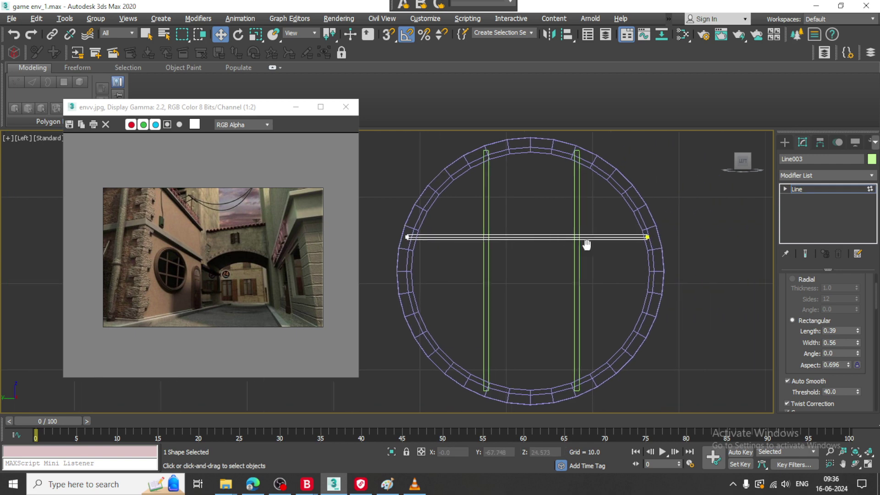
left_click_drag(632, 208, 694, 275)
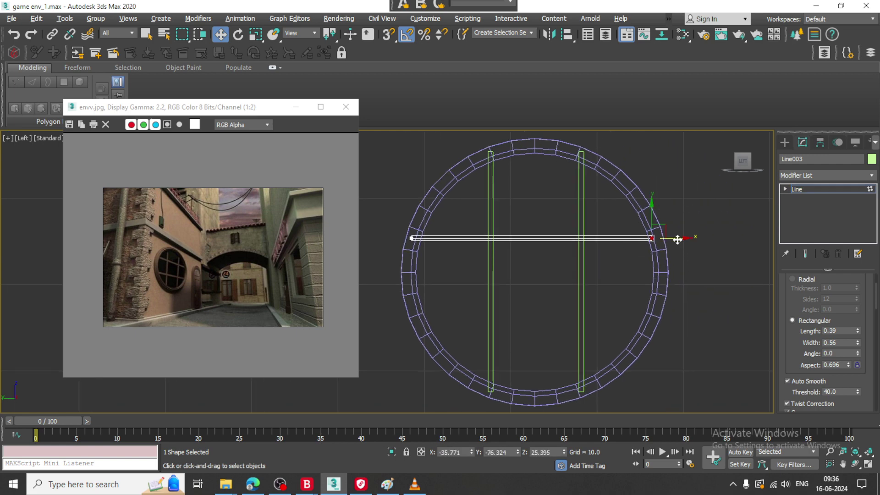
left_click(815, 189)
mouse_move(533, 216)
left_mouse_down("shift")
mouse_move(553, 301)
mouse_move(558, 281)
mouse_move(561, 287)
left_mouse_up("shift")
left_click(441, 289)
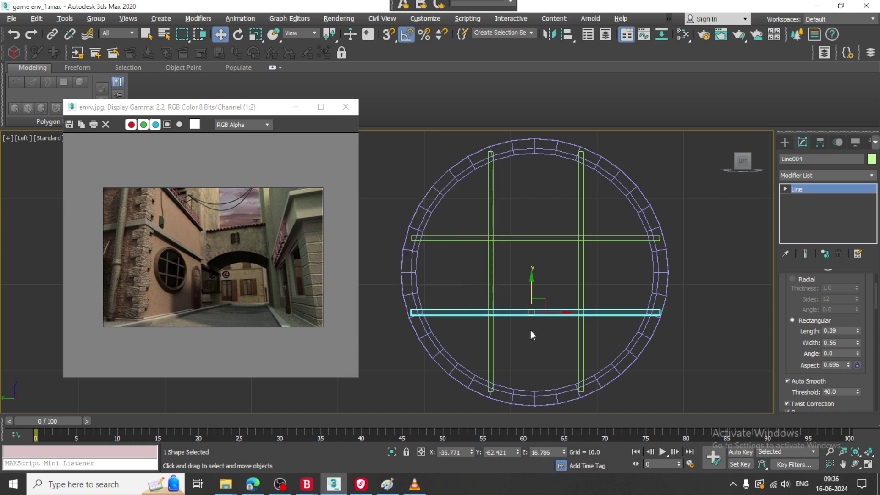
- Return to the Perspective view, clear the selection and examine the barred round window and the building around it
key("alt+w")
scroll(600, 333, "down", 4)
middle_click_drag(599, 333, 633, 348, "alt")
key("alt+w")
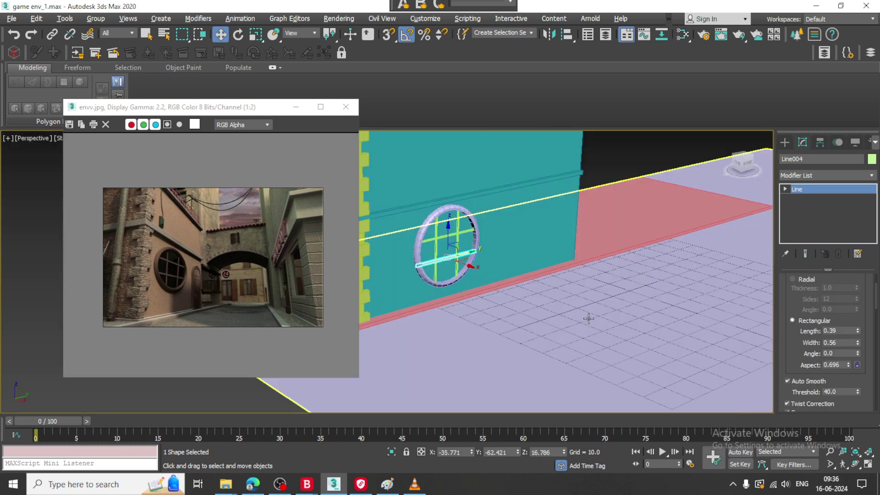
scroll(587, 319, "up", 3)
middle_click_drag(587, 318, 705, 219, "alt")
left_click(688, 195)
middle_click_drag(486, 253, 473, 287, "alt")
scroll(515, 296, "down", 3)
scroll(573, 297, "down", 5)
scroll(515, 295, "up", 3)
left_click(280, 484)
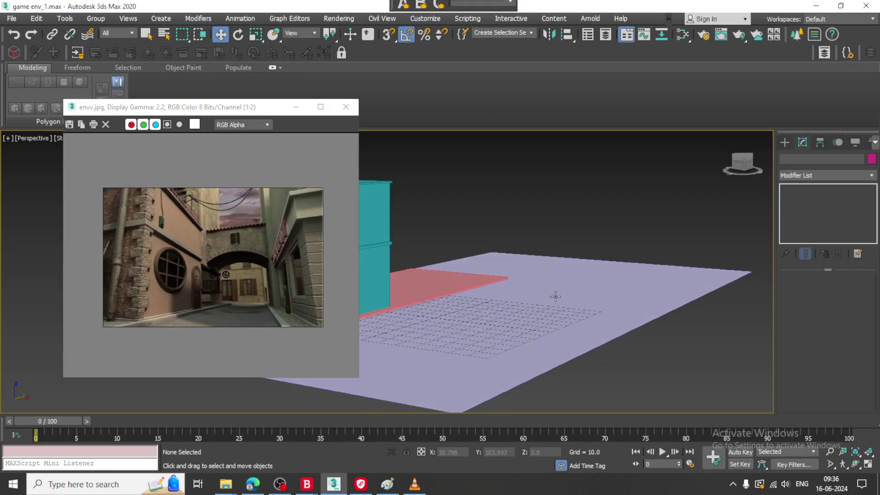
middle_click_drag(555, 296, 489, 303, "alt")
scroll(509, 298, "up", 4)
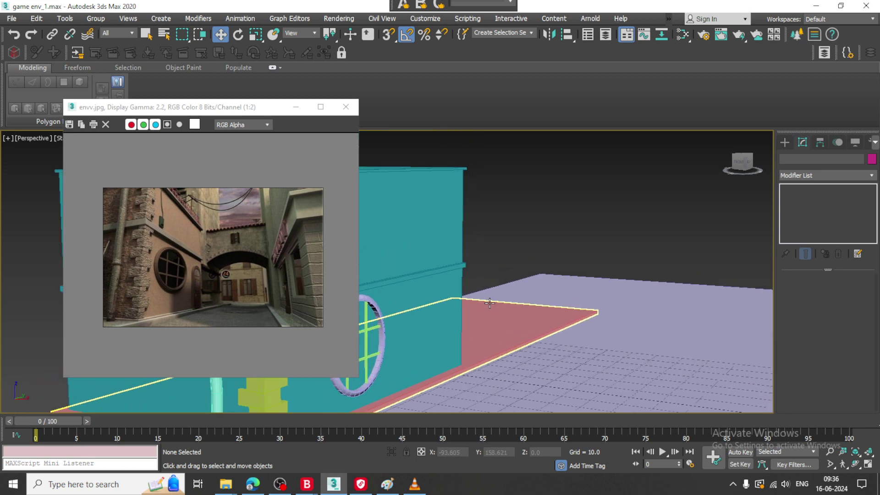
- Collapse the modeling ribbon, and move and shrink the envv.jpg reference window so it no longer covers the round window
left_click(40, 70)
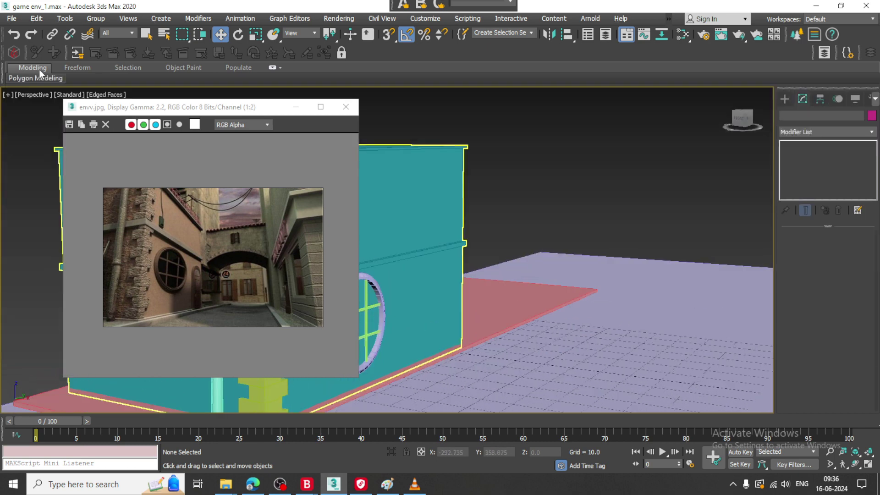
left_click_drag(198, 108, 145, 23)
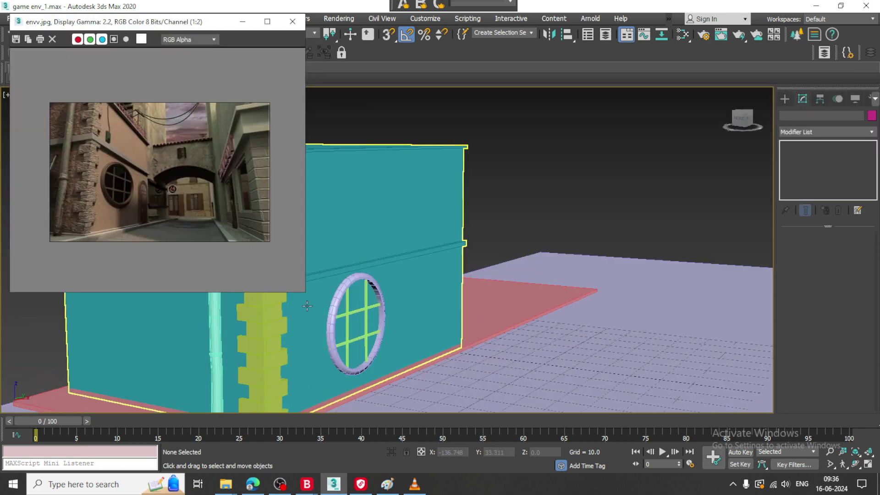
left_click_drag(305, 292, 241, 218)
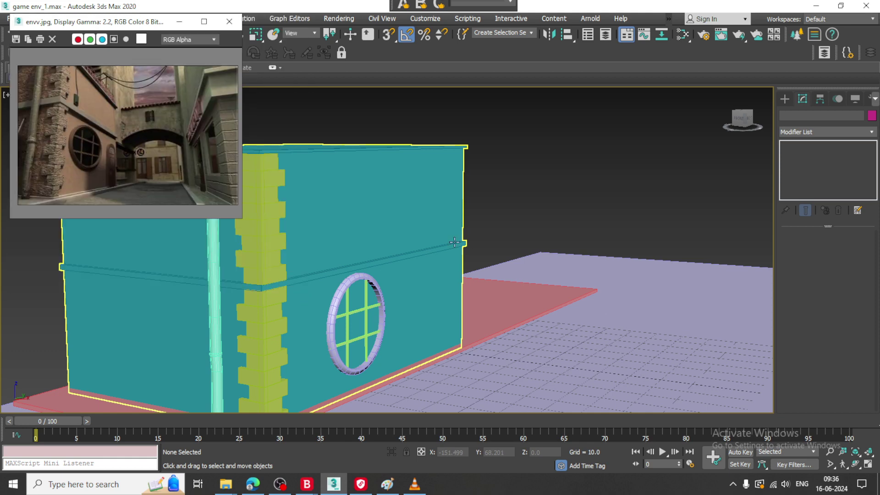
- Switch to Expert Mode to enlarge the Perspective viewport around the building
scroll(557, 251, "down", 3)
middle_click_drag(558, 250, 591, 267)
scroll(517, 265, "up", 3)
scroll(529, 269, "down", 3)
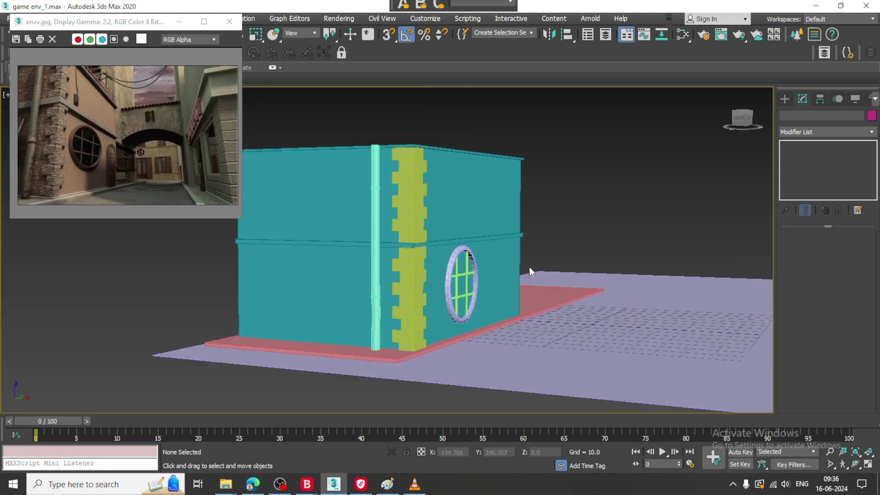
middle_click_drag(530, 269, 503, 275)
key("ctrl+x")
left_click(502, 271)
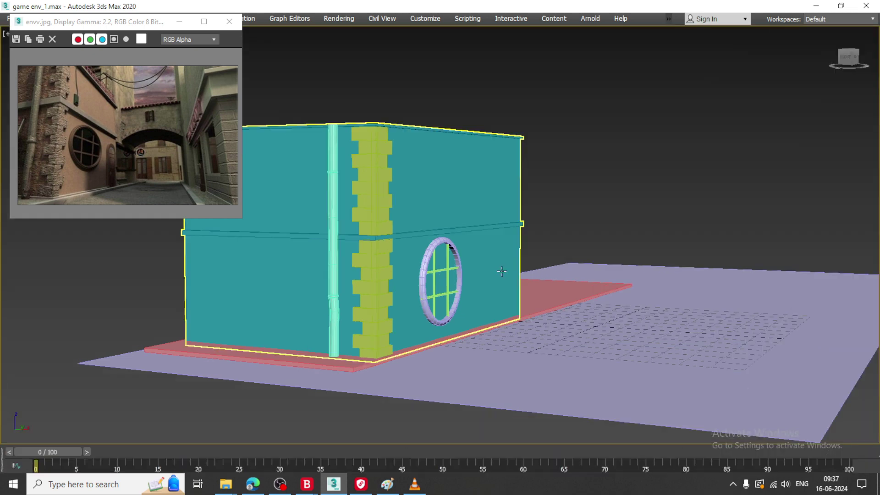
scroll(496, 278, "up", 3)
scroll(463, 289, "down", 5)
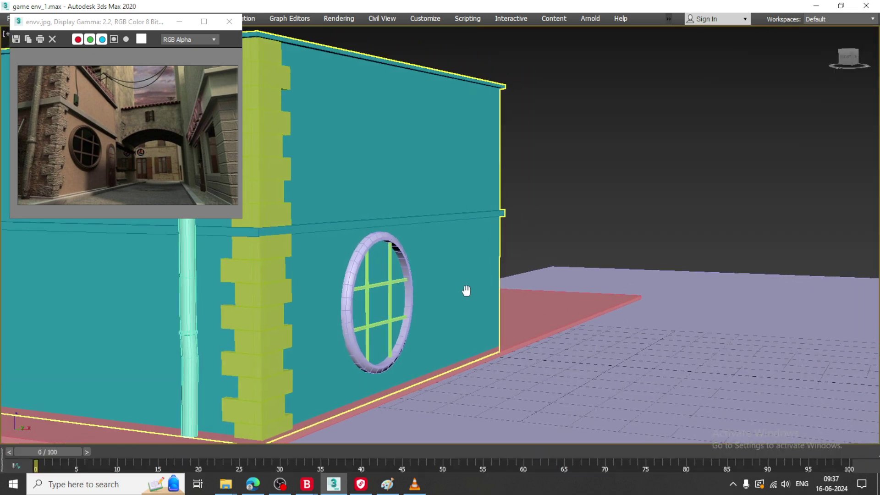
scroll(455, 291, "up", 2)
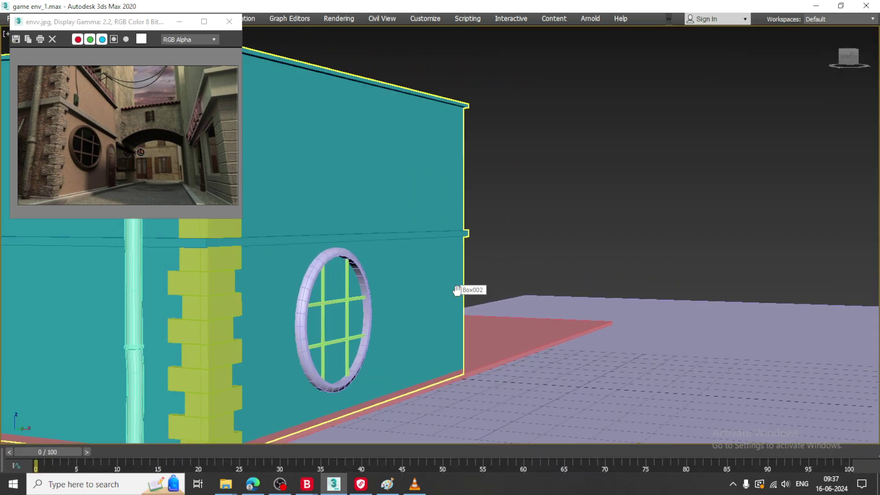
scroll(458, 291, "down", 2)
middle_click_drag(453, 289, 430, 286)
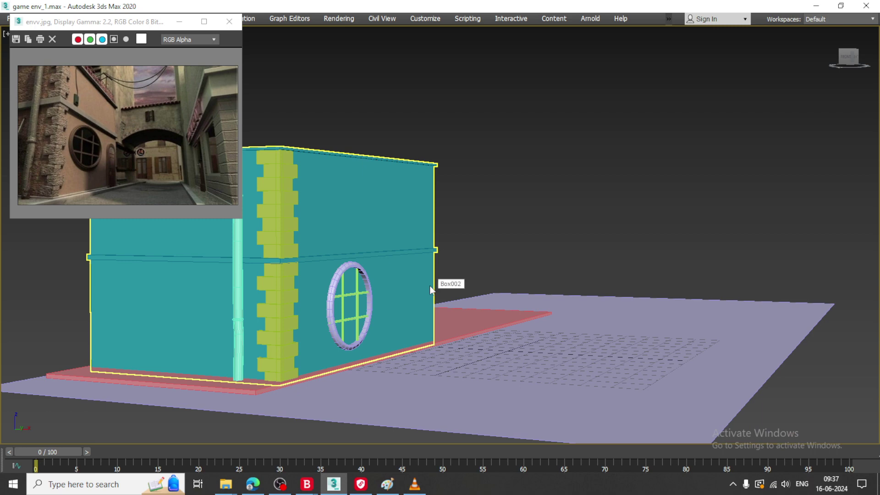